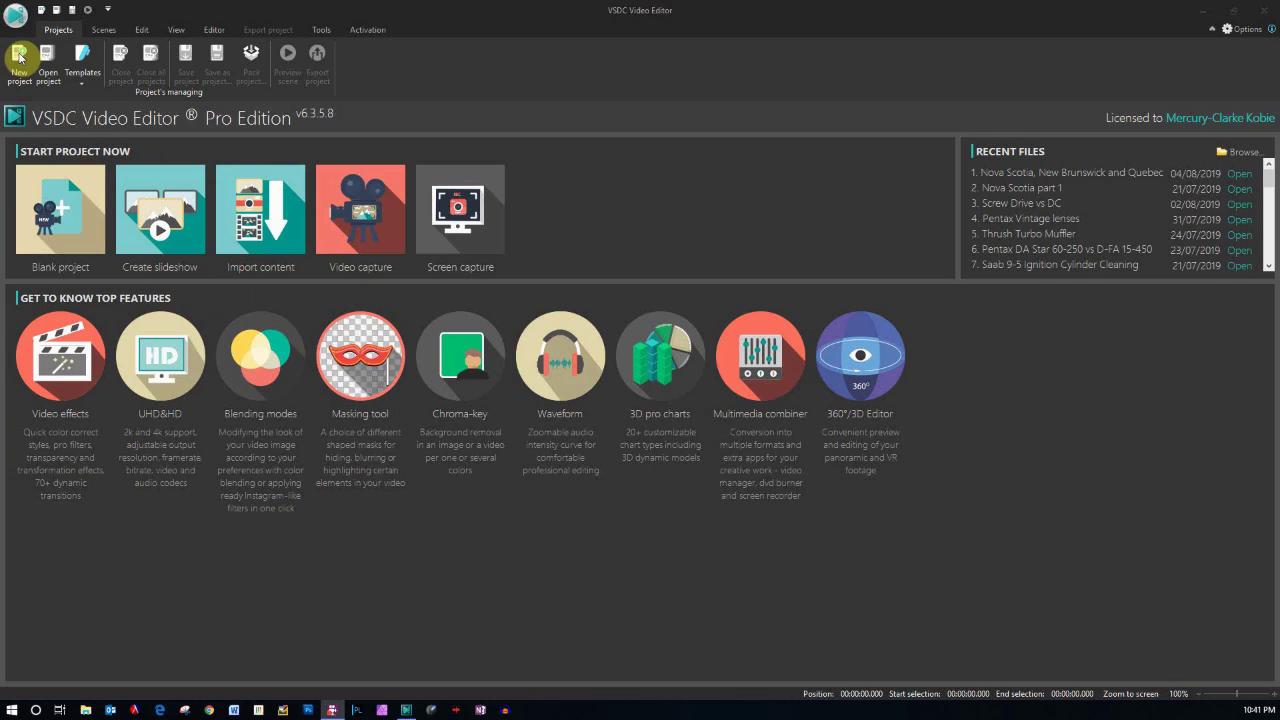
Step: Create a blank project titled 'VSDC Tutorial 1' with an empty 1920×1080, 30 fps scene
left_click(248, 12)
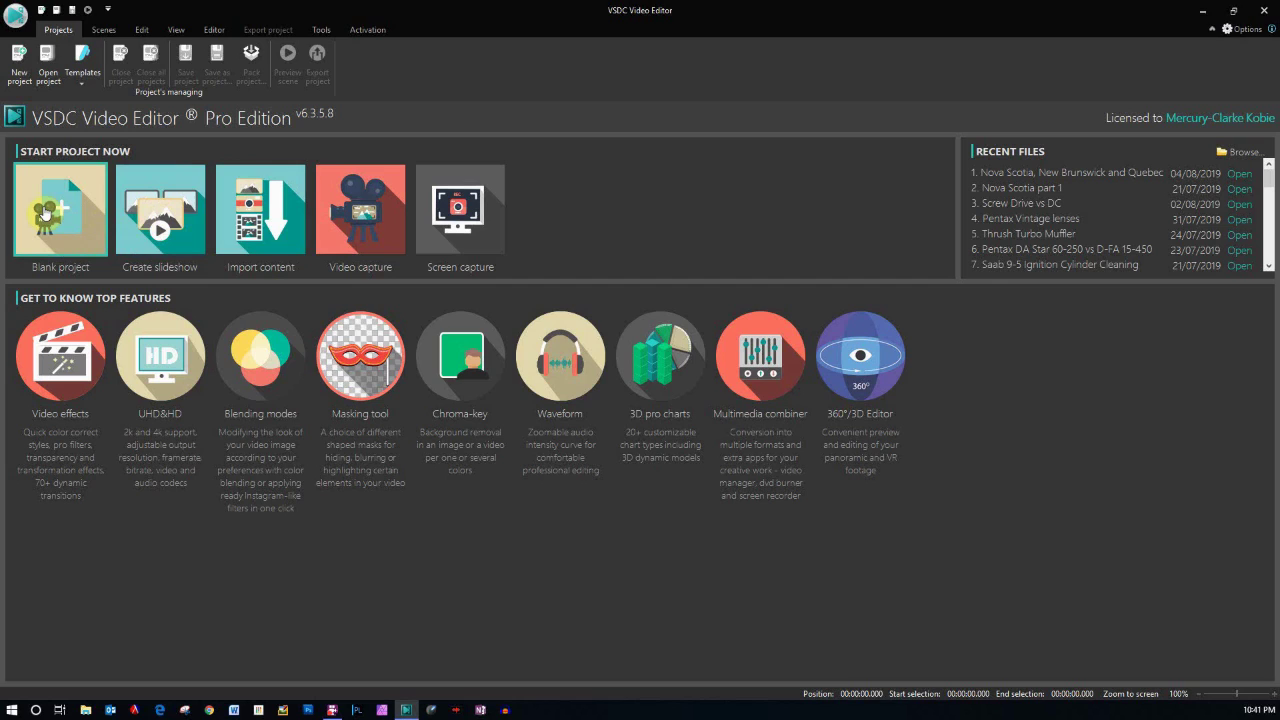
left_click(44, 212)
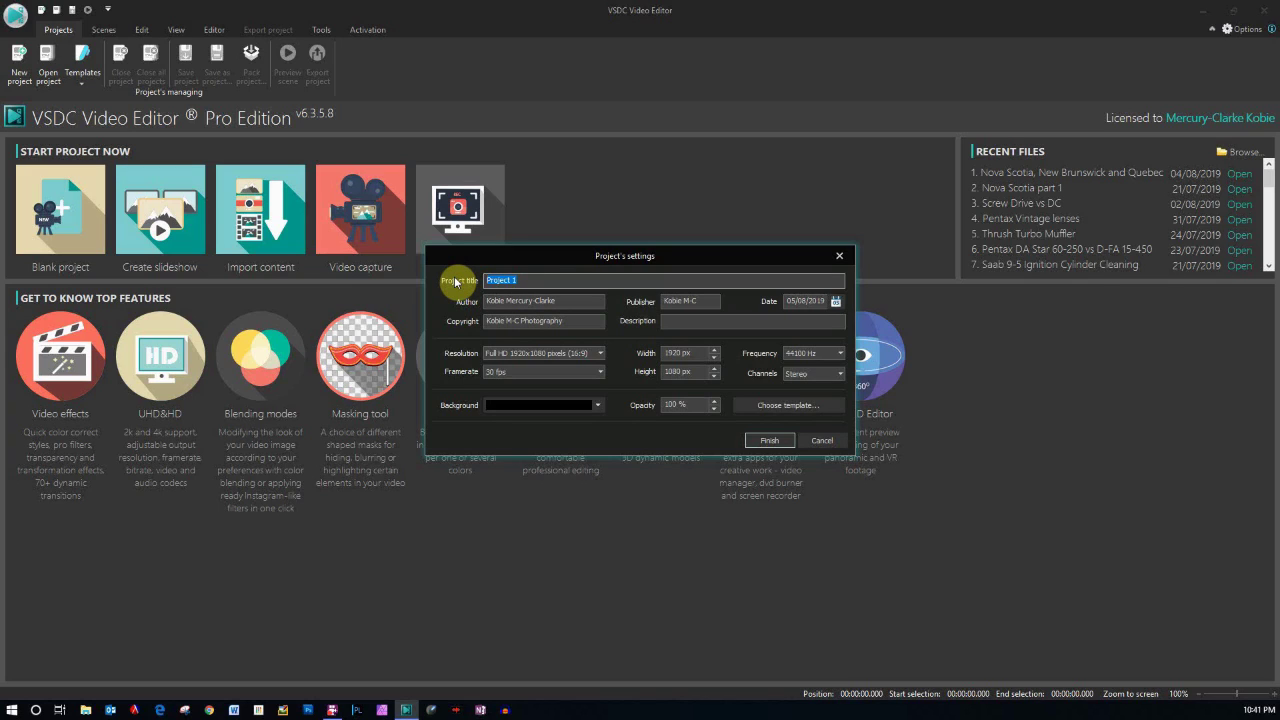
type("VSDC Tutorial")
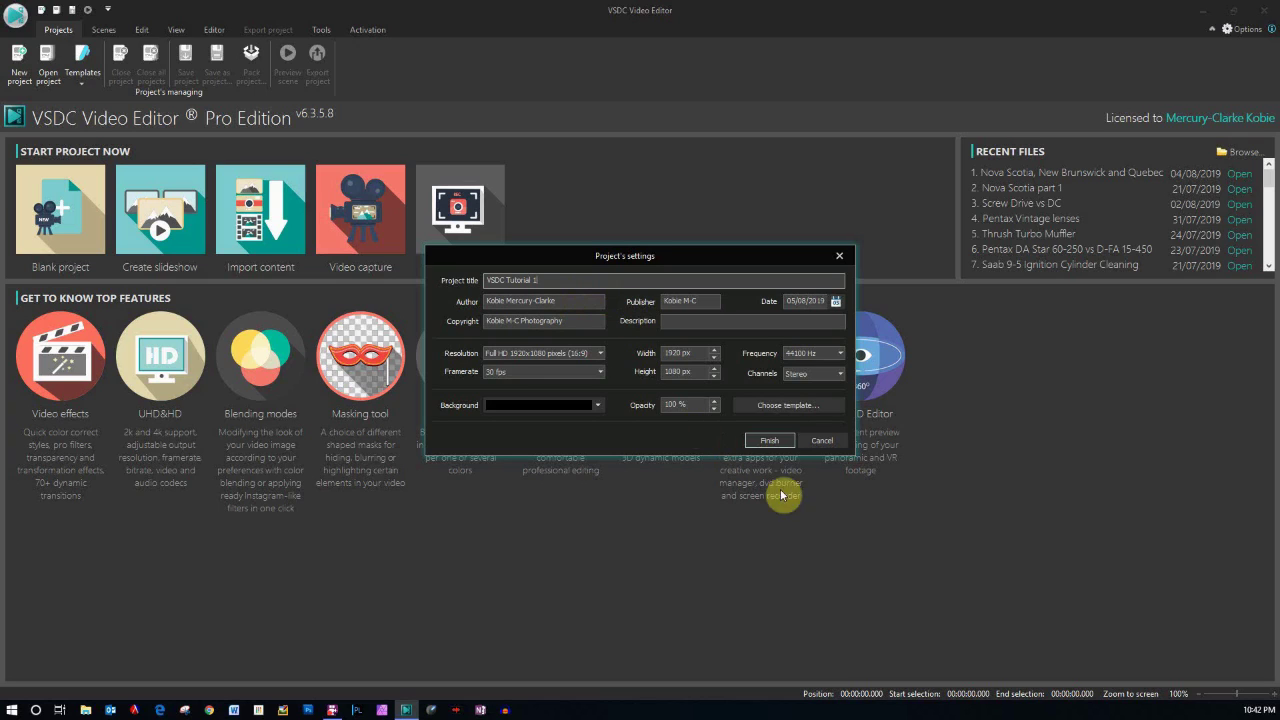
left_click(770, 442)
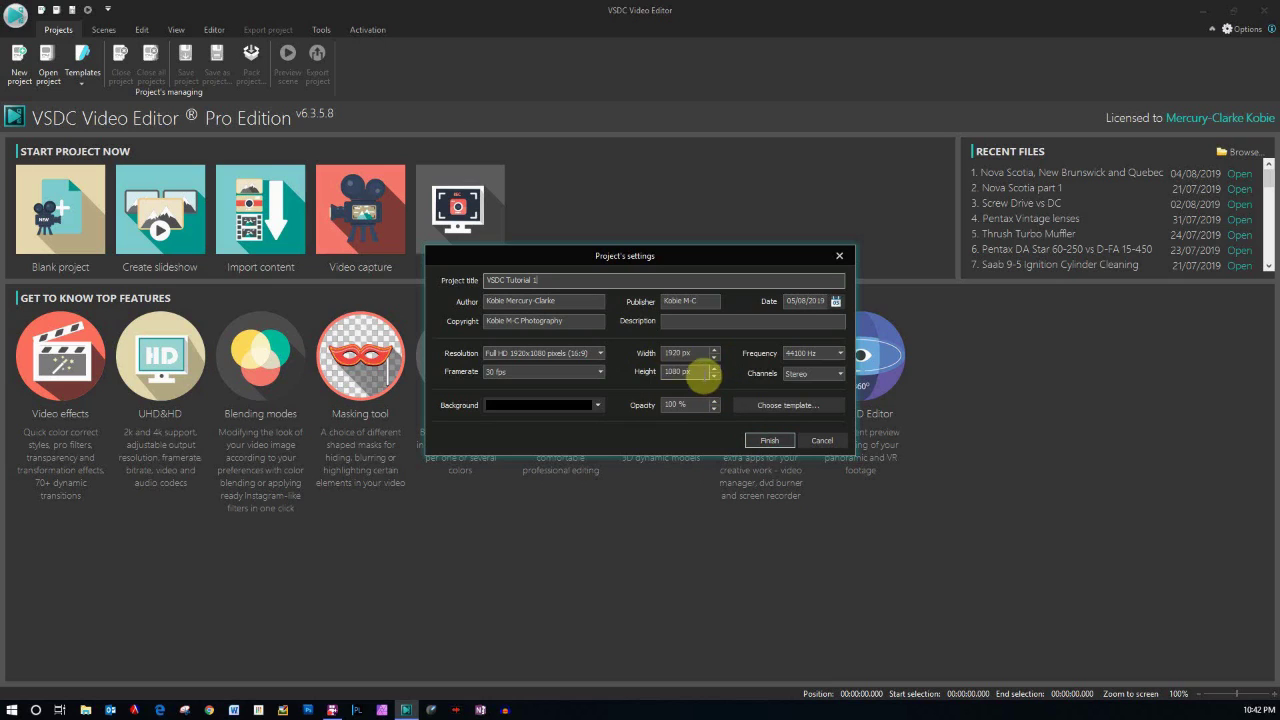
left_click(766, 445)
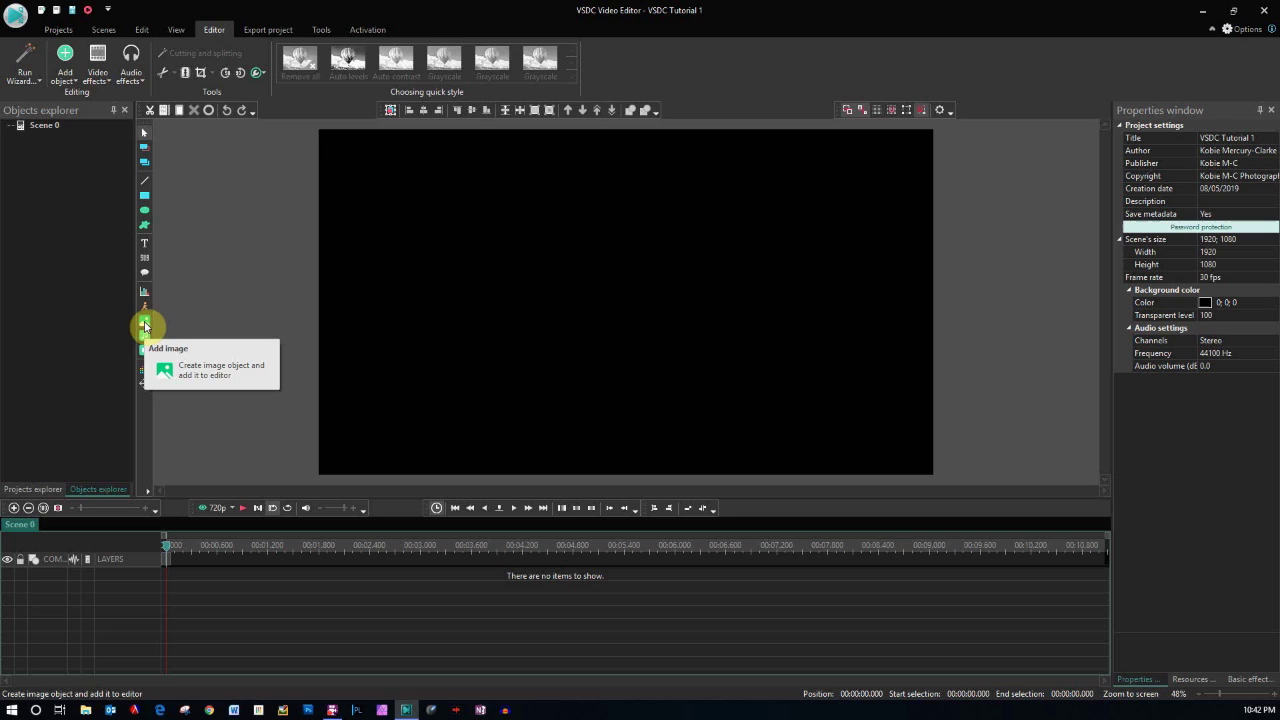
Step: Pick the first talking-head .mp4 in Videos 2019 > Metering Modes as the video to add
left_click(145, 355)
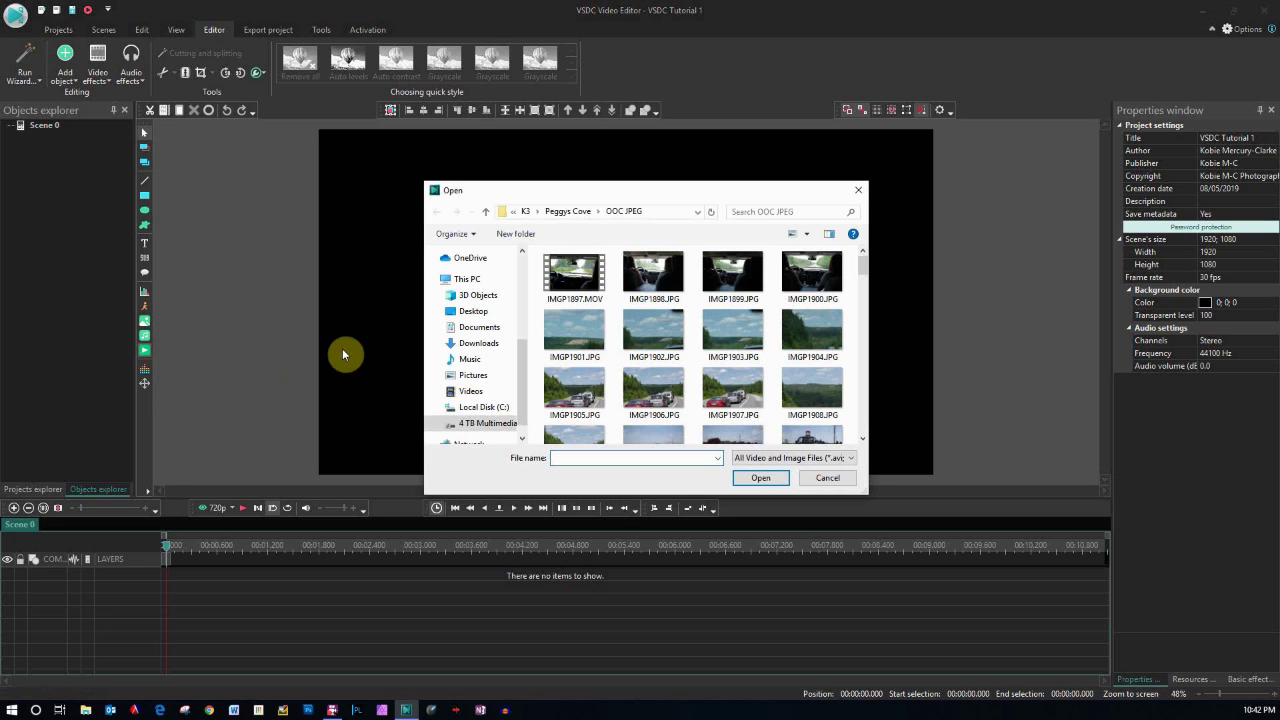
left_click(500, 423)
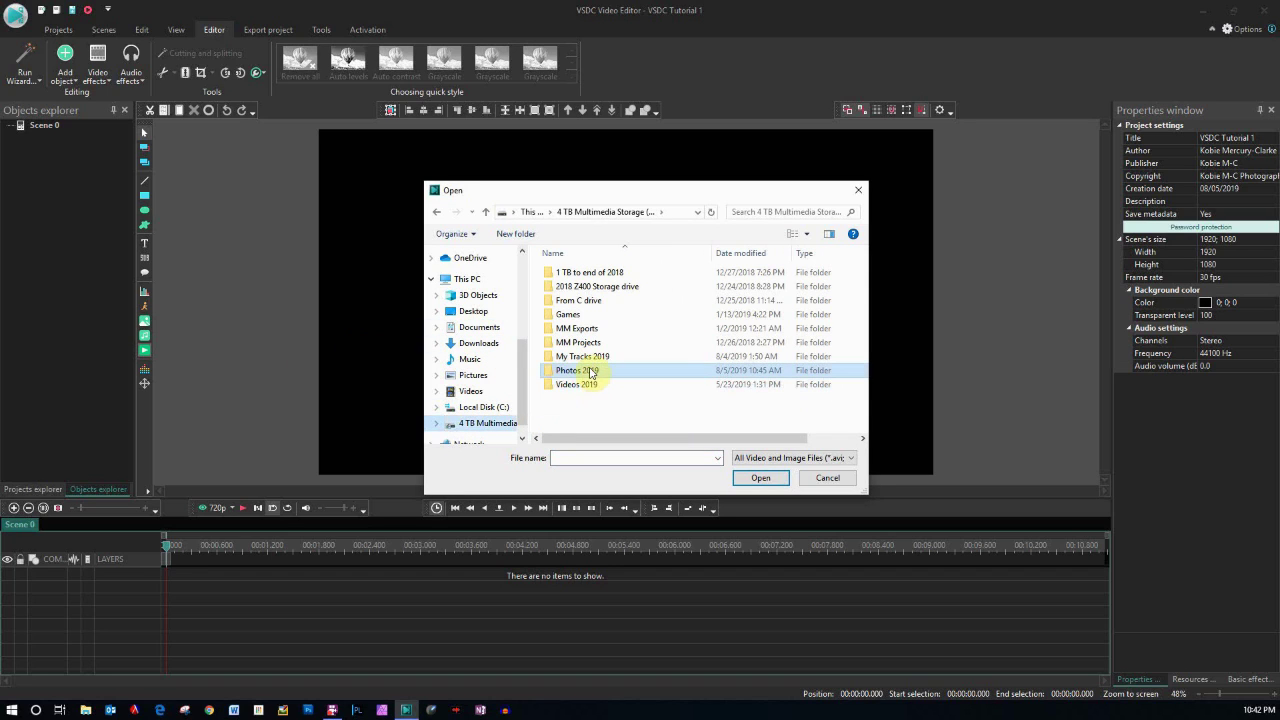
double_click(590, 386)
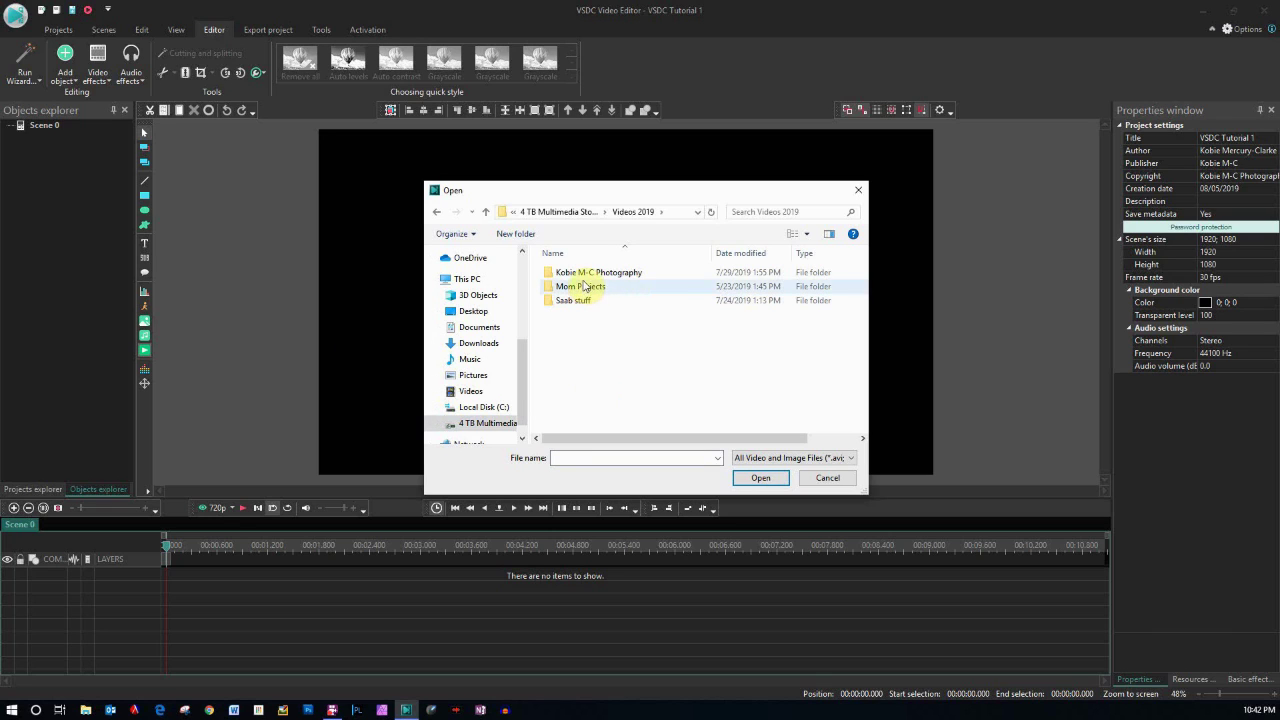
double_click(585, 273)
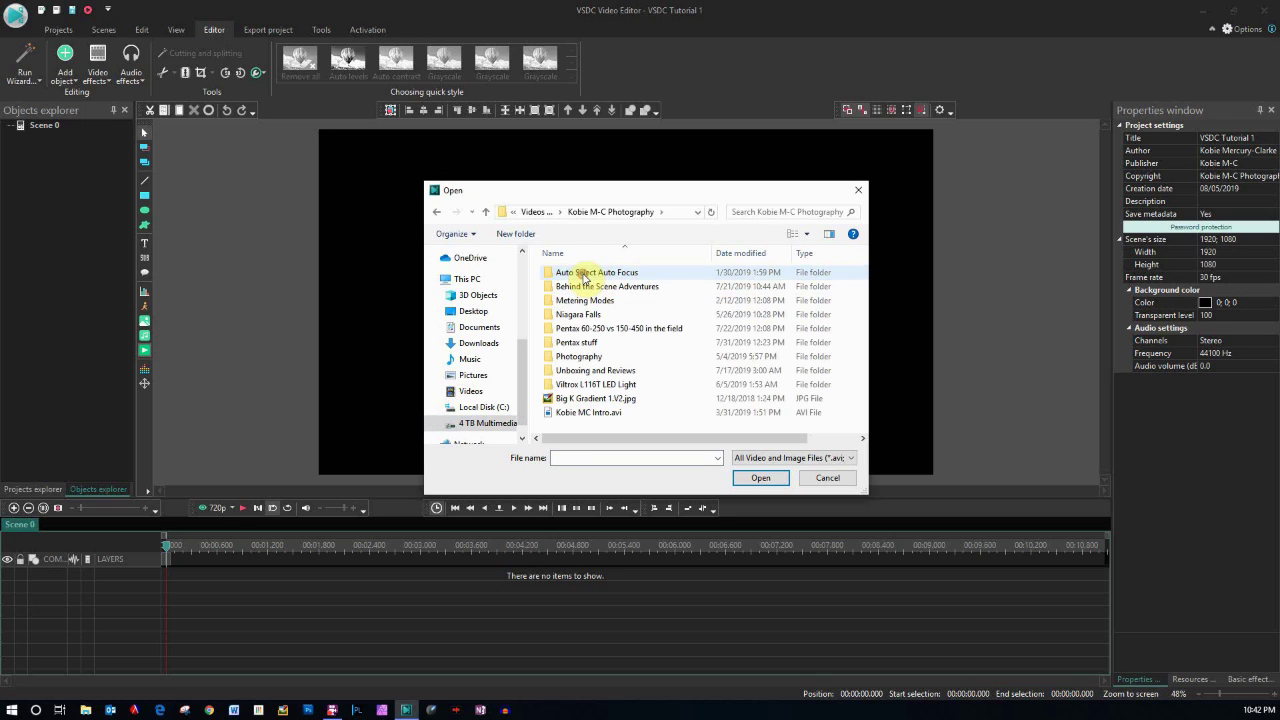
double_click(585, 301)
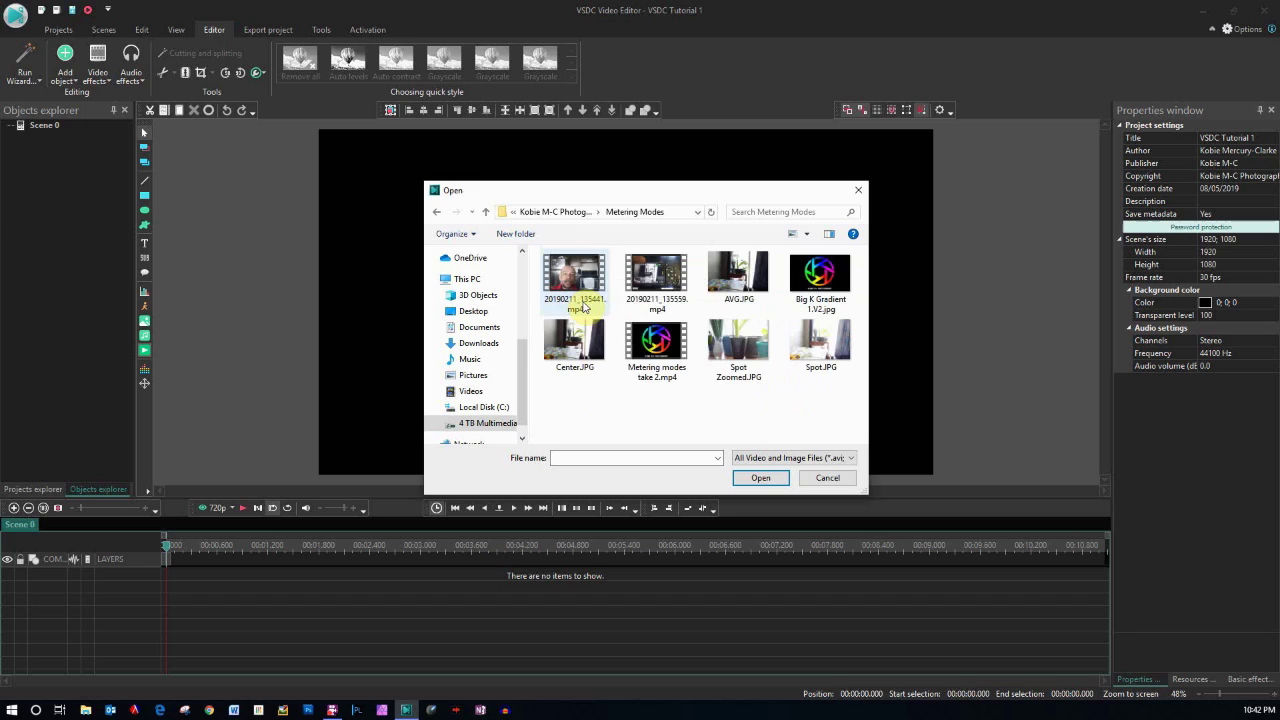
double_click(587, 286)
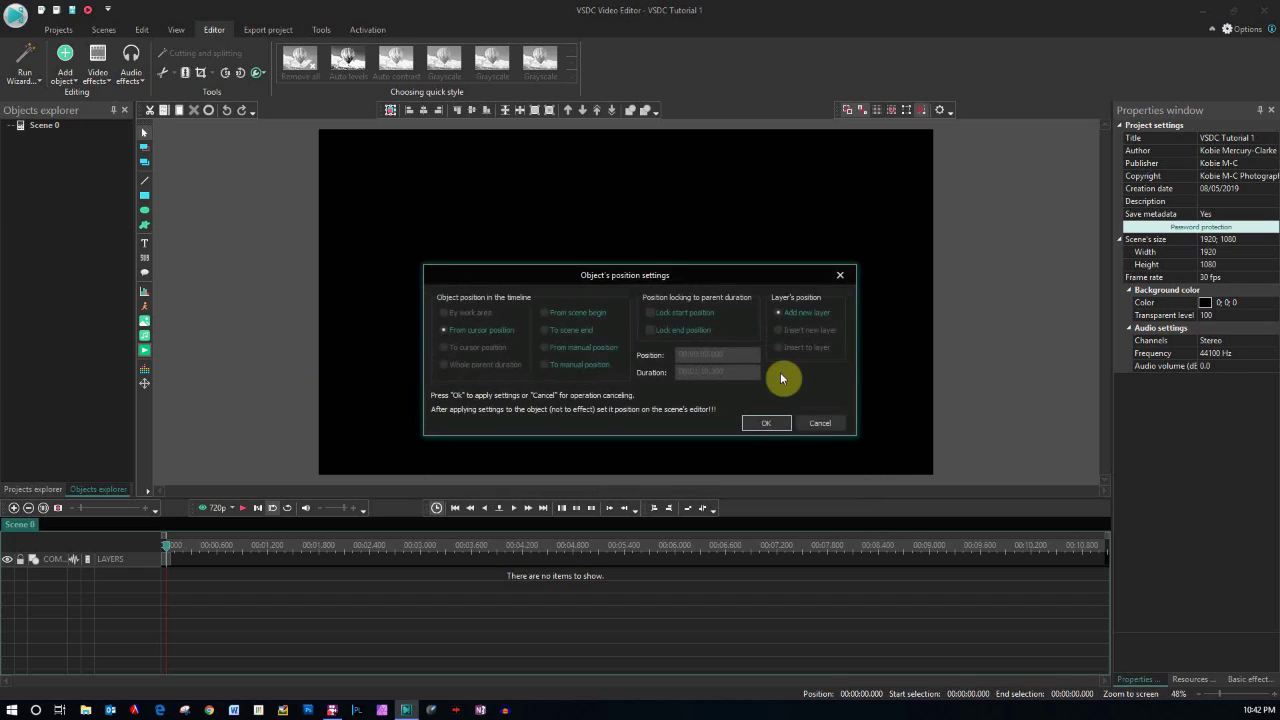
Step: Accept default placement of the talking-head clip on Layer 1 and preview it, scrubbing to about 35 seconds
left_click(777, 428)
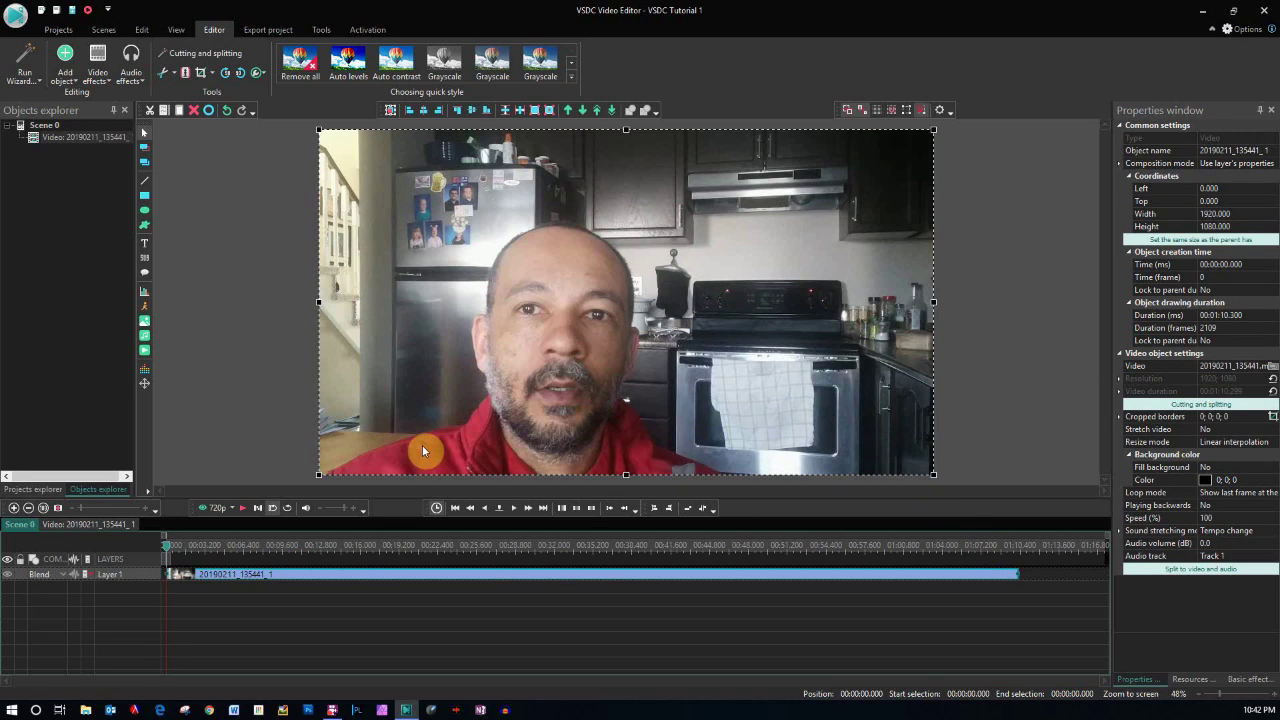
left_click(243, 507)
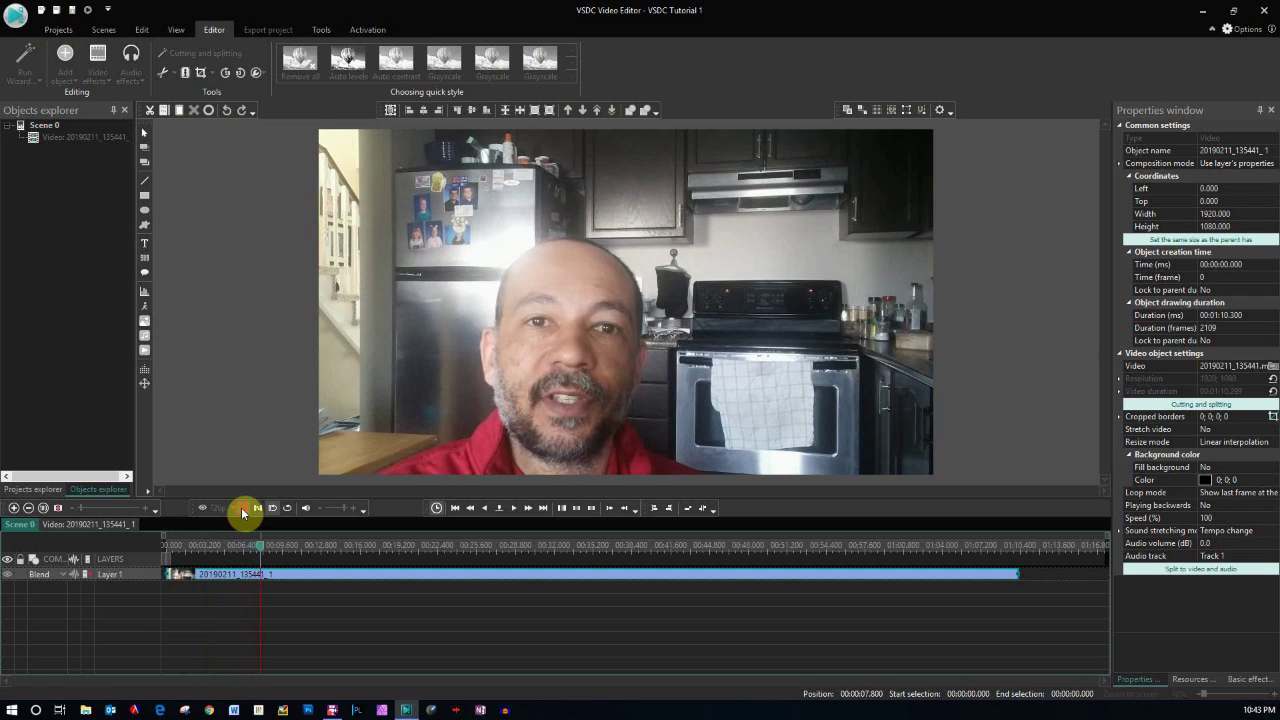
left_click(243, 509)
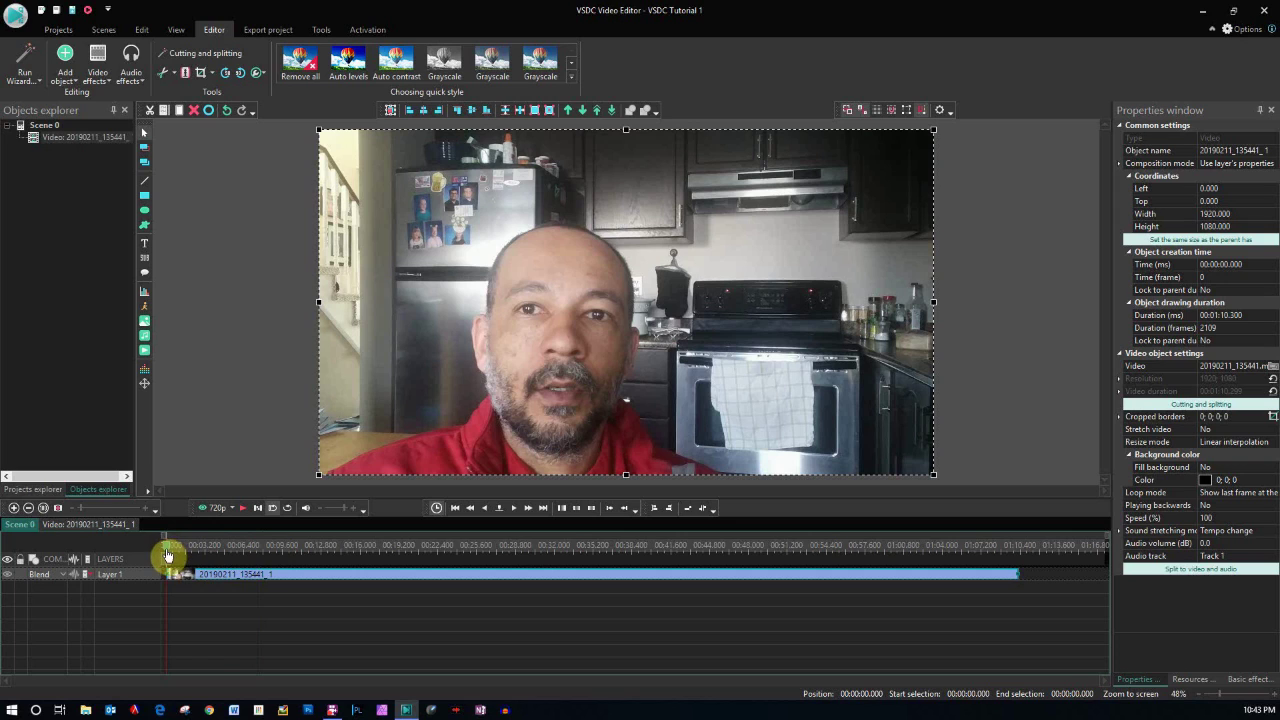
mouse_move(168, 555)
left_mouse_down()
mouse_move(990, 551)
mouse_move(166, 551)
left_mouse_up()
left_click(242, 509)
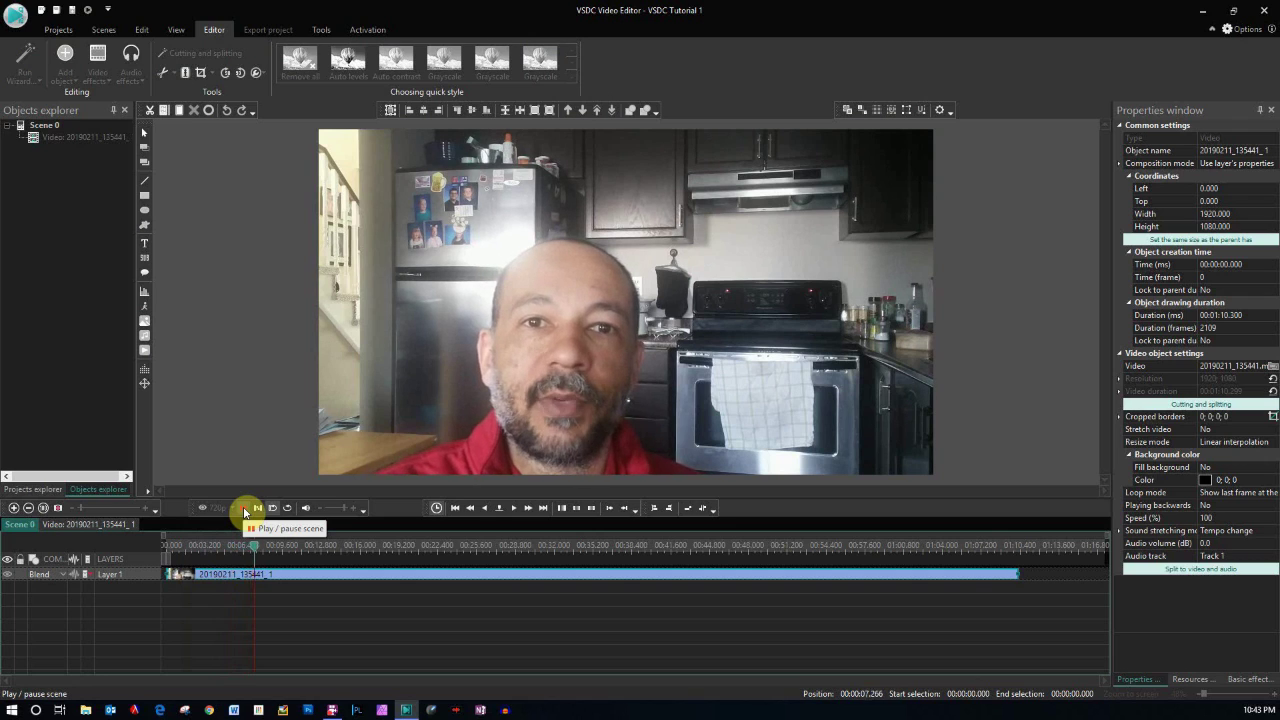
Step: Scrub a few seconds into the clip and play/pause the preview around the 8-second mark
left_click(246, 512)
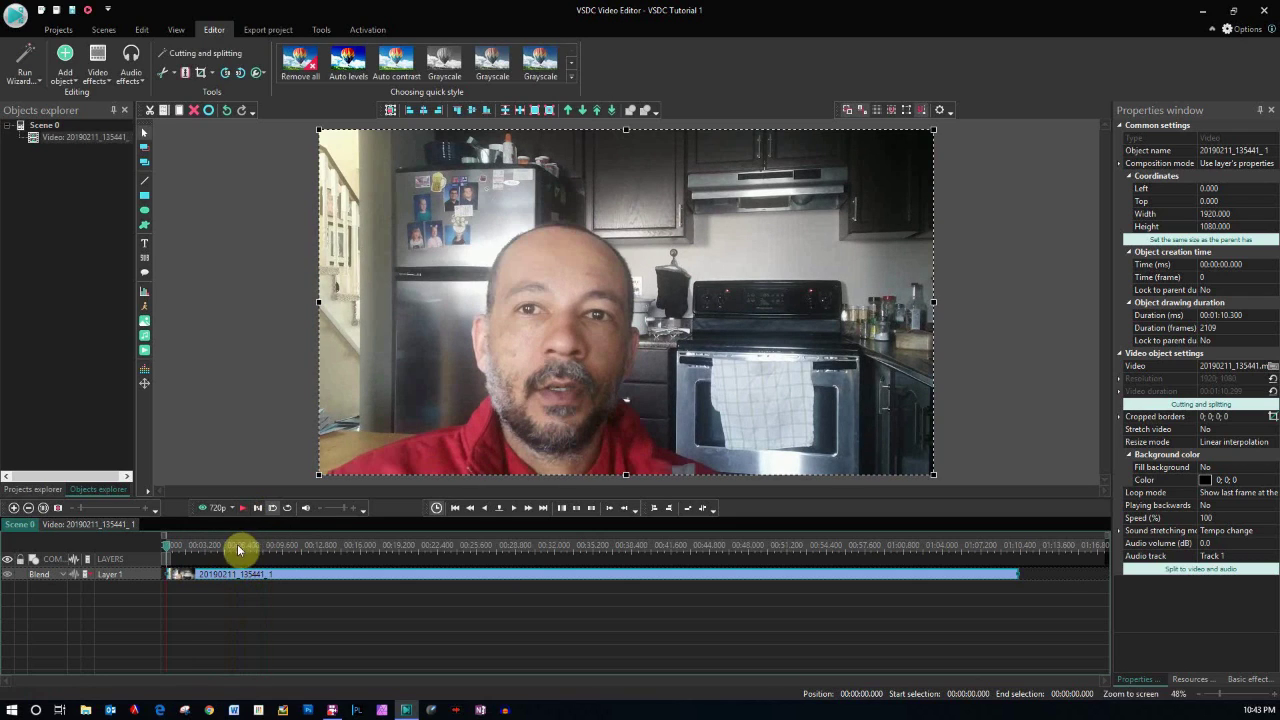
left_click_drag(171, 549, 268, 557)
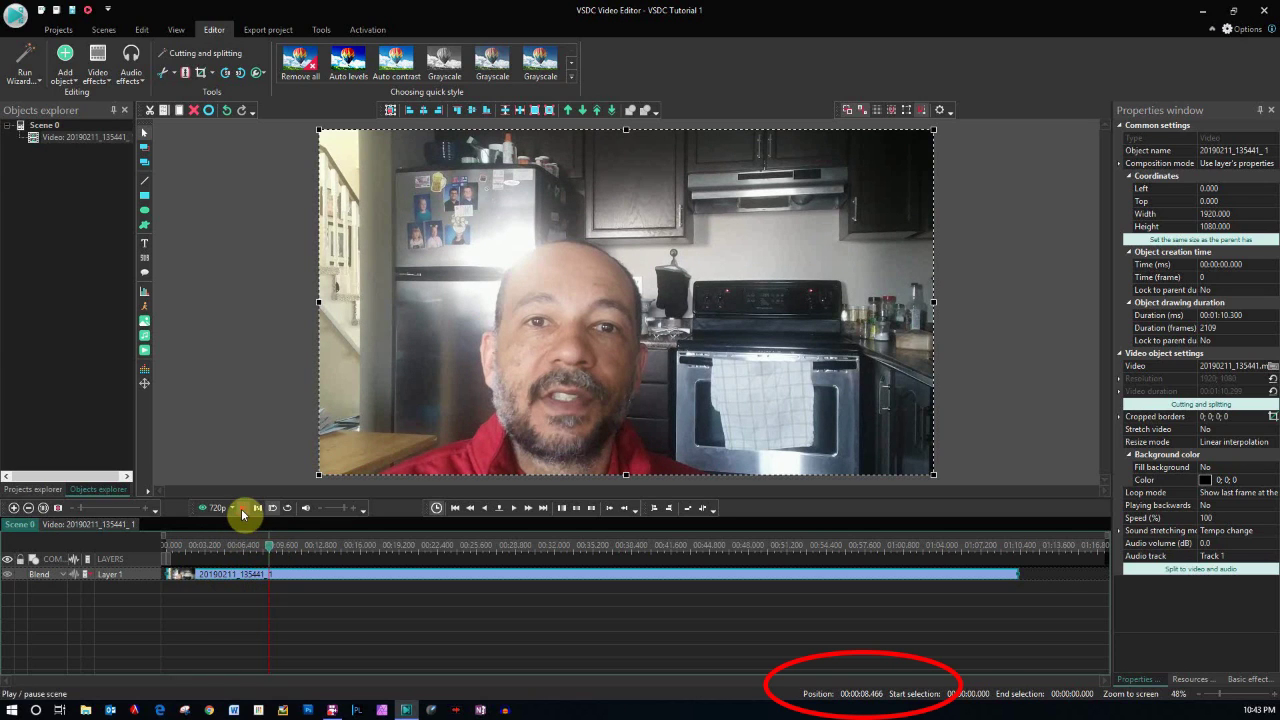
left_click(241, 508)
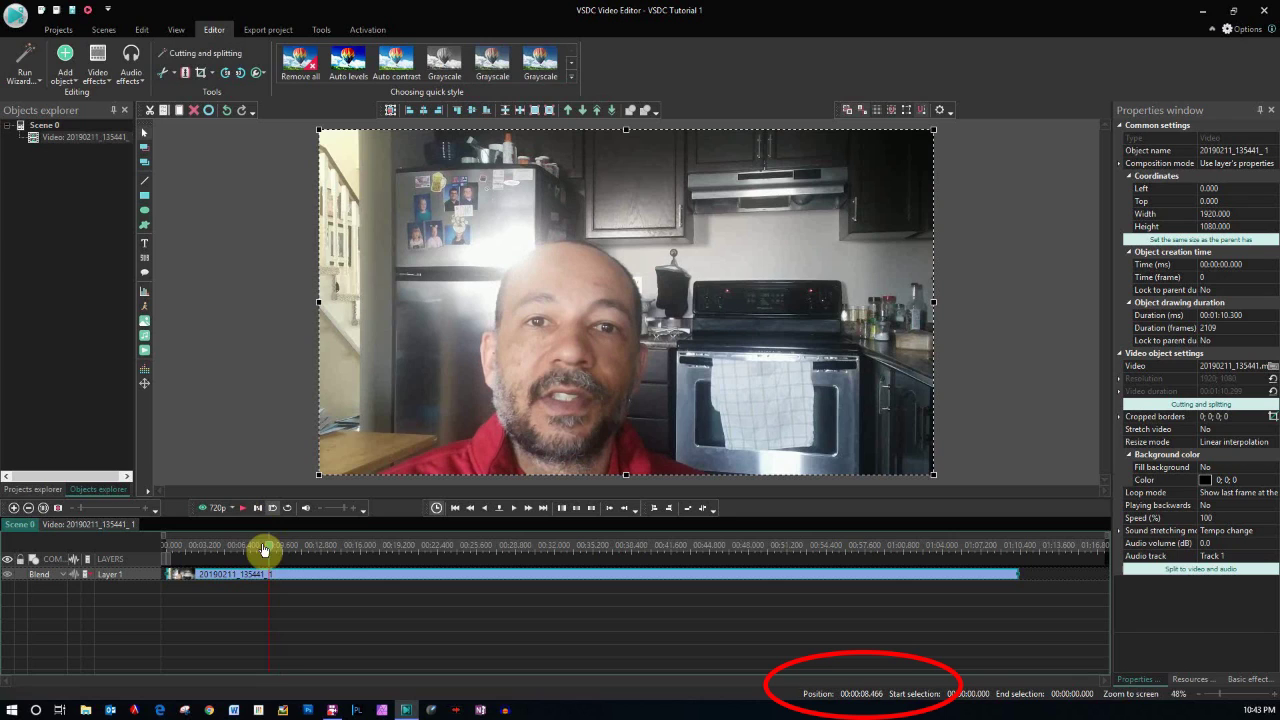
left_click(244, 510)
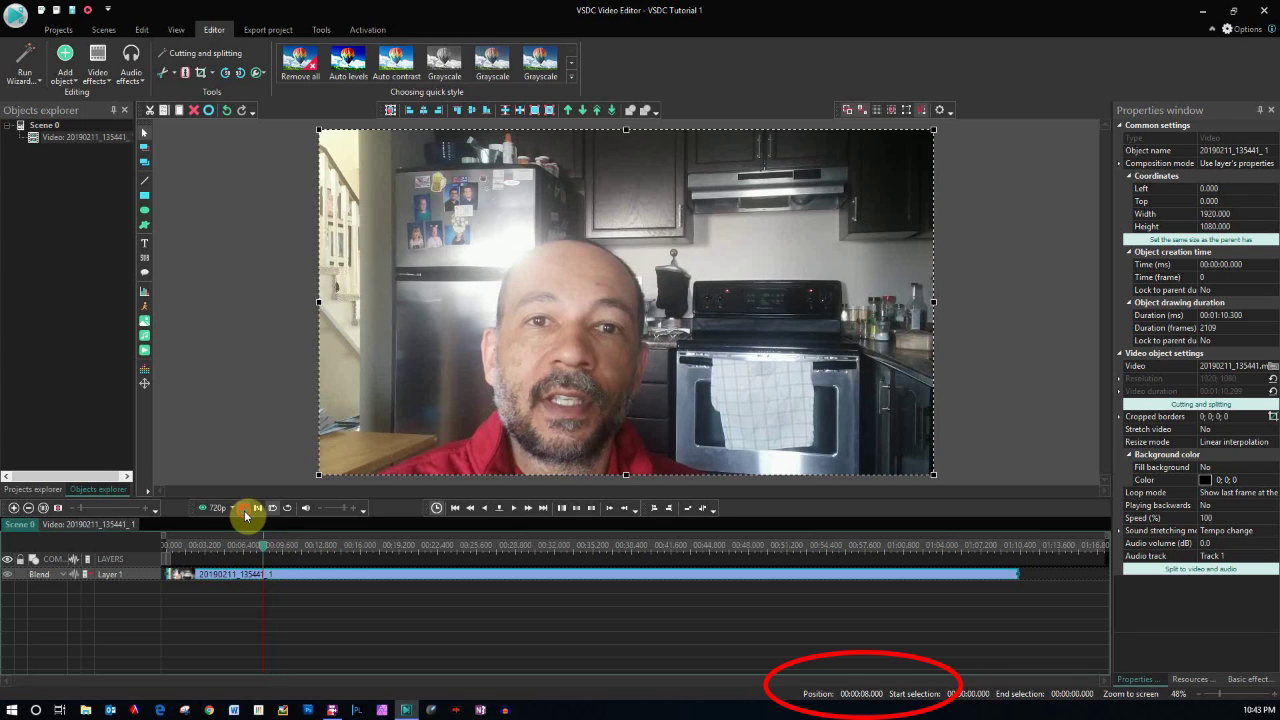
left_click(244, 510)
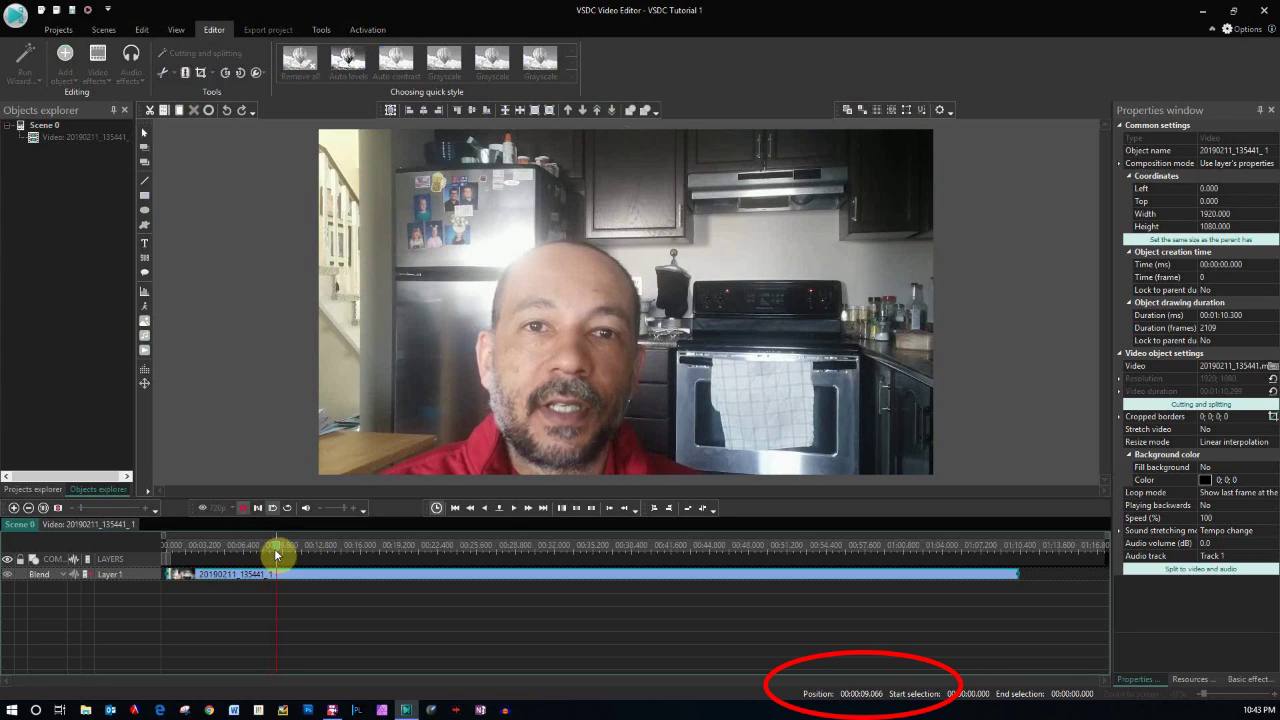
key("space")
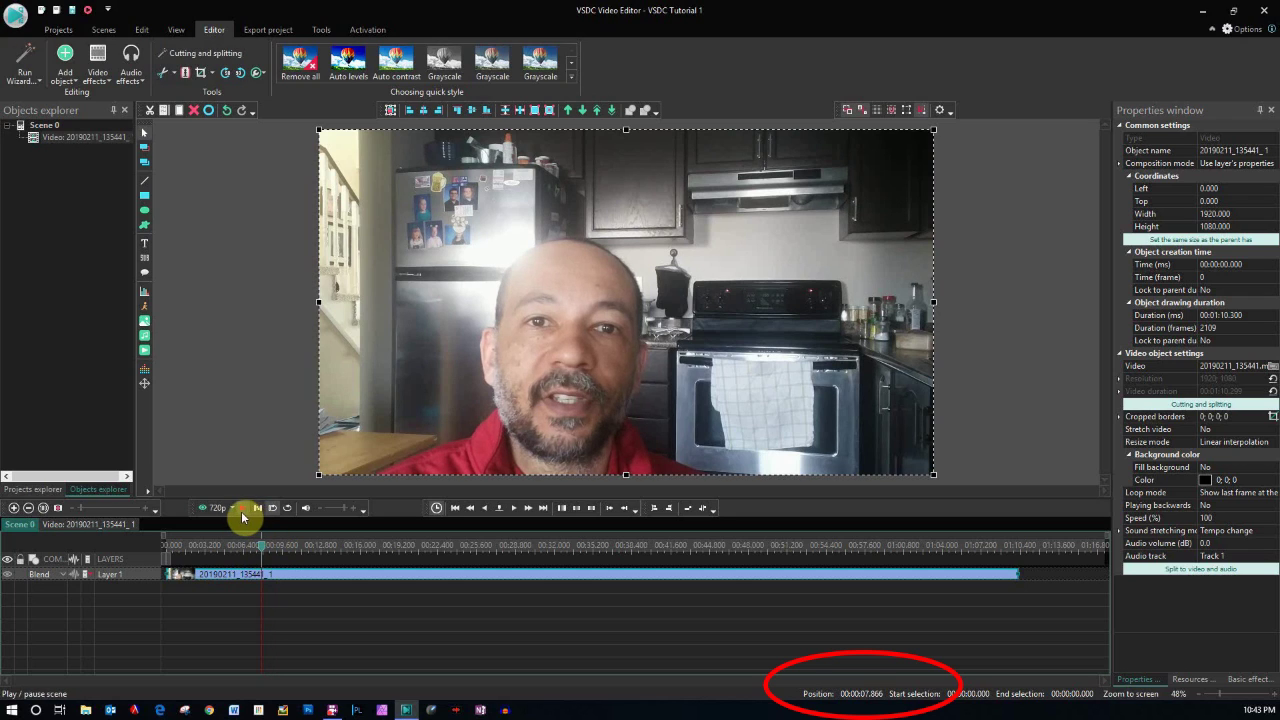
left_click(242, 511)
key("space")
Step: Park the playhead exactly at 00:00:08.266 by stepping forward one second from about 7.3 seconds
left_click_drag(262, 551, 255, 551)
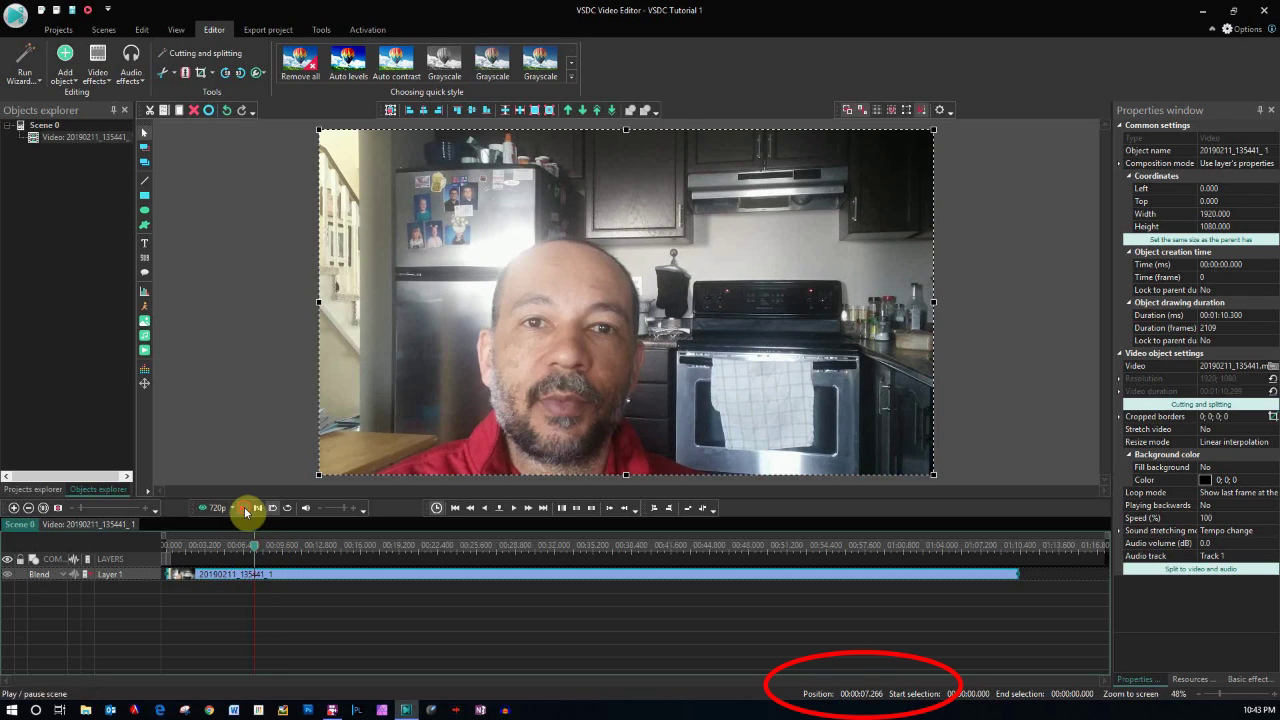
left_click(243, 509)
left_click(247, 511)
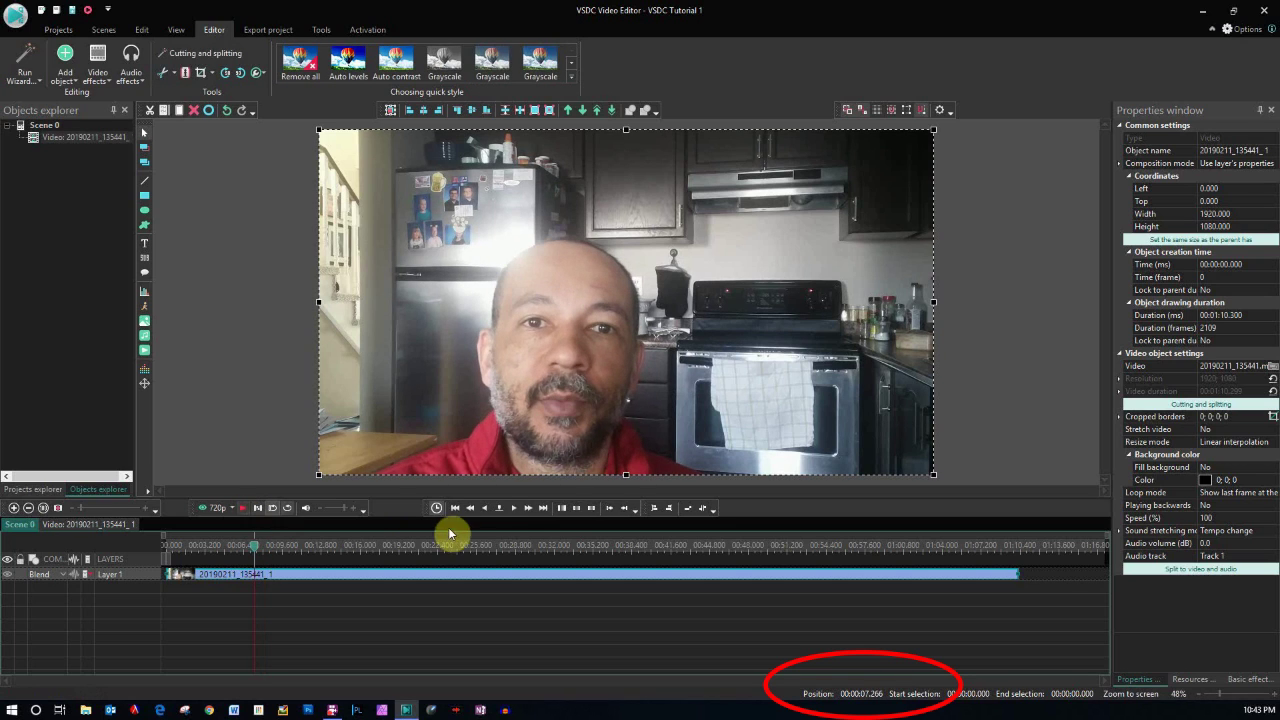
left_click(528, 510)
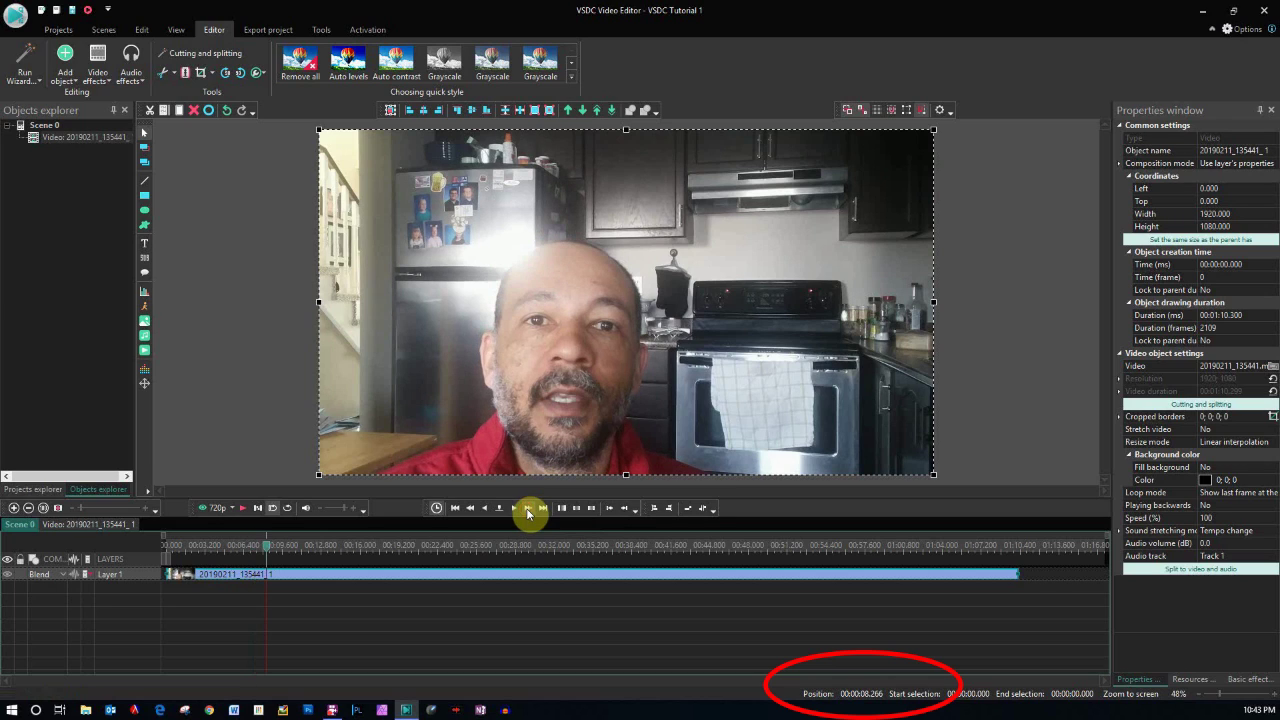
left_click(243, 510)
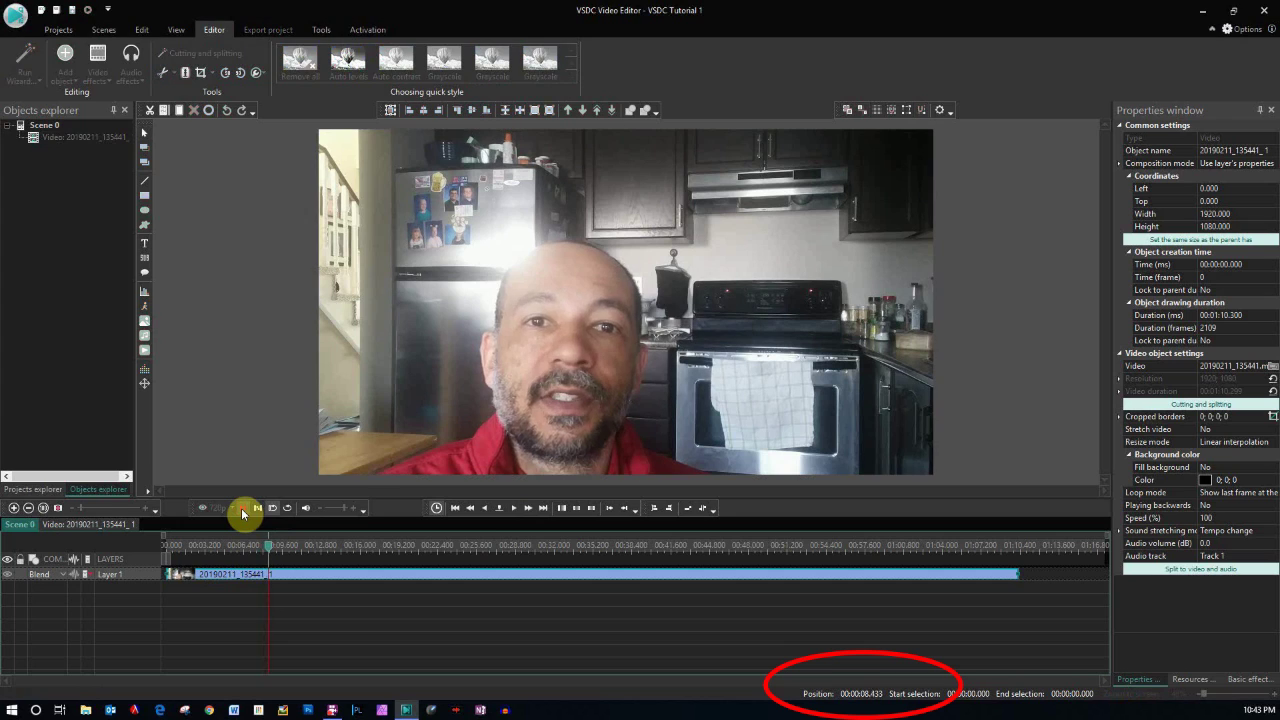
left_click(241, 510)
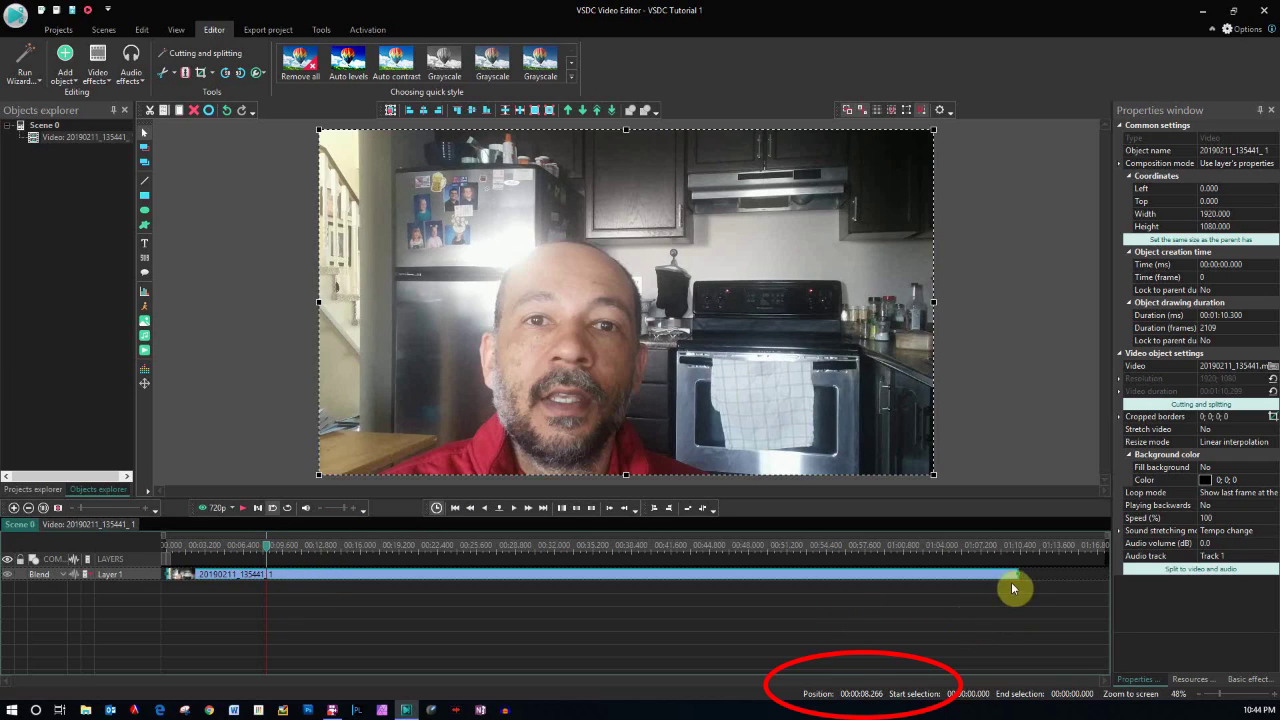
Step: Select the talking-head clip and split it into two parts at 00:00:08.266
left_click(897, 594)
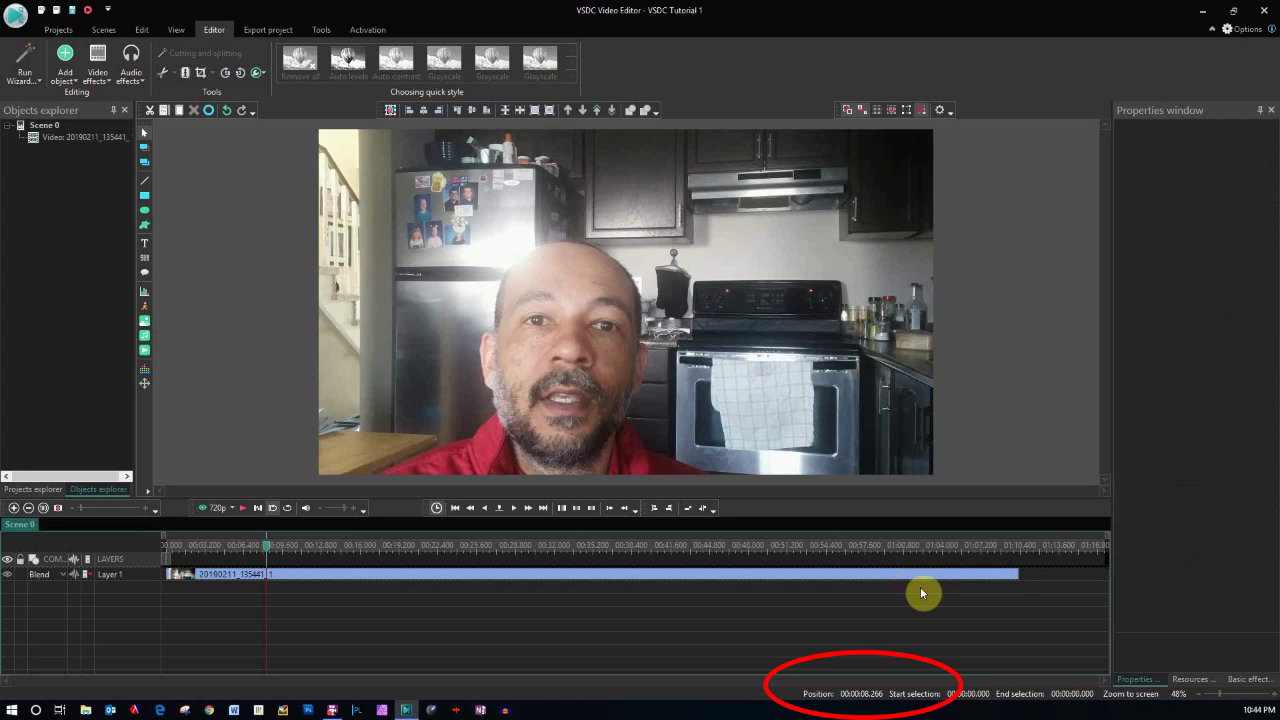
left_click(971, 576)
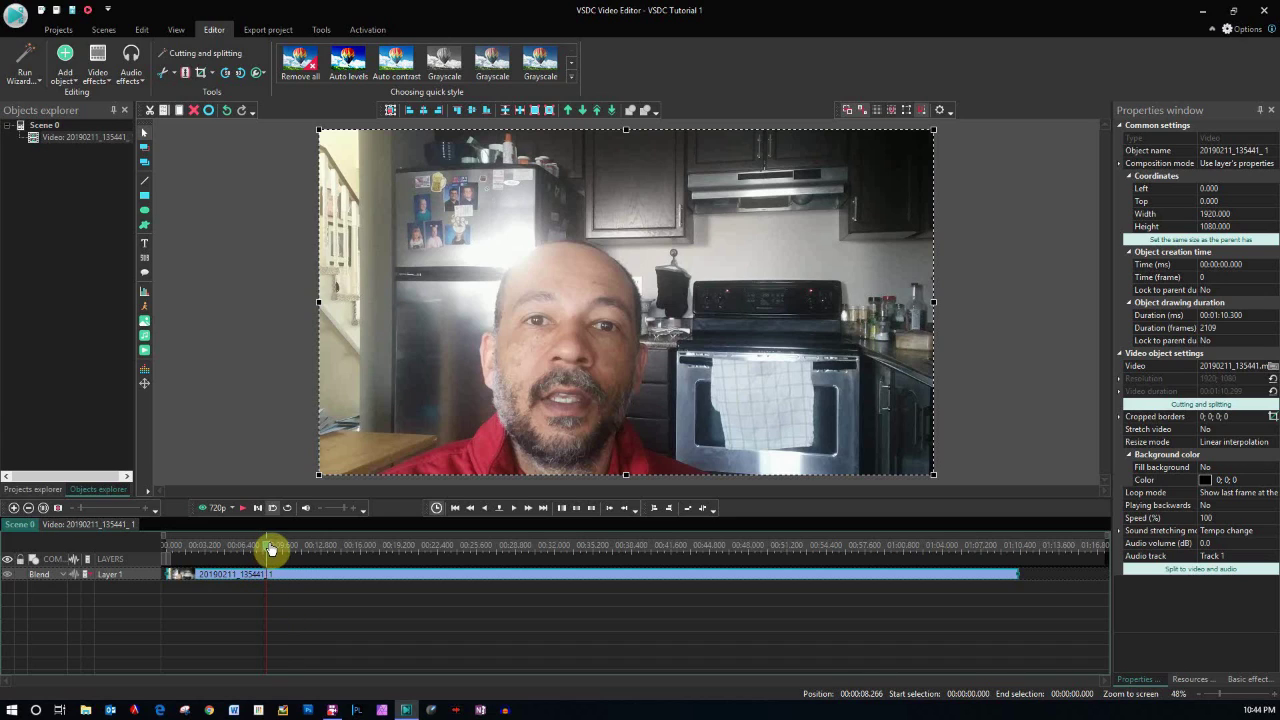
left_click(185, 73)
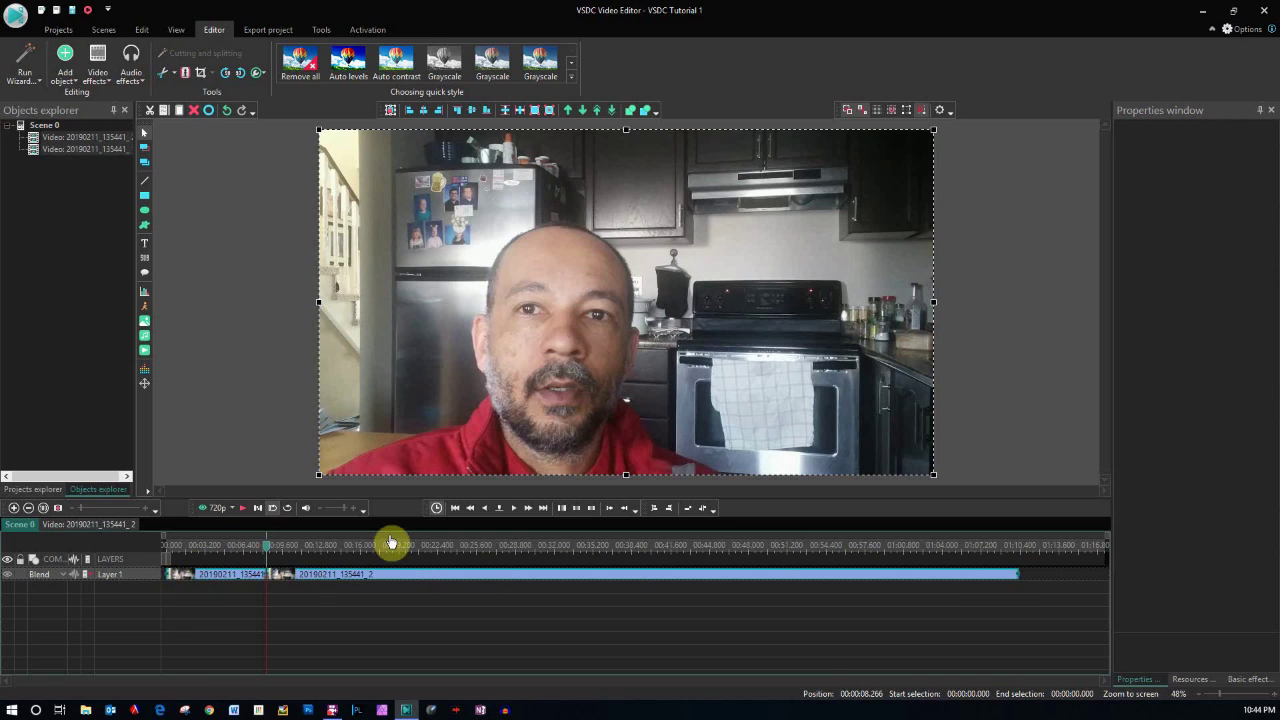
Step: Try dragging the second part of the split clip down onto a new layer
left_click_drag(398, 577, 372, 580)
left_click(378, 578)
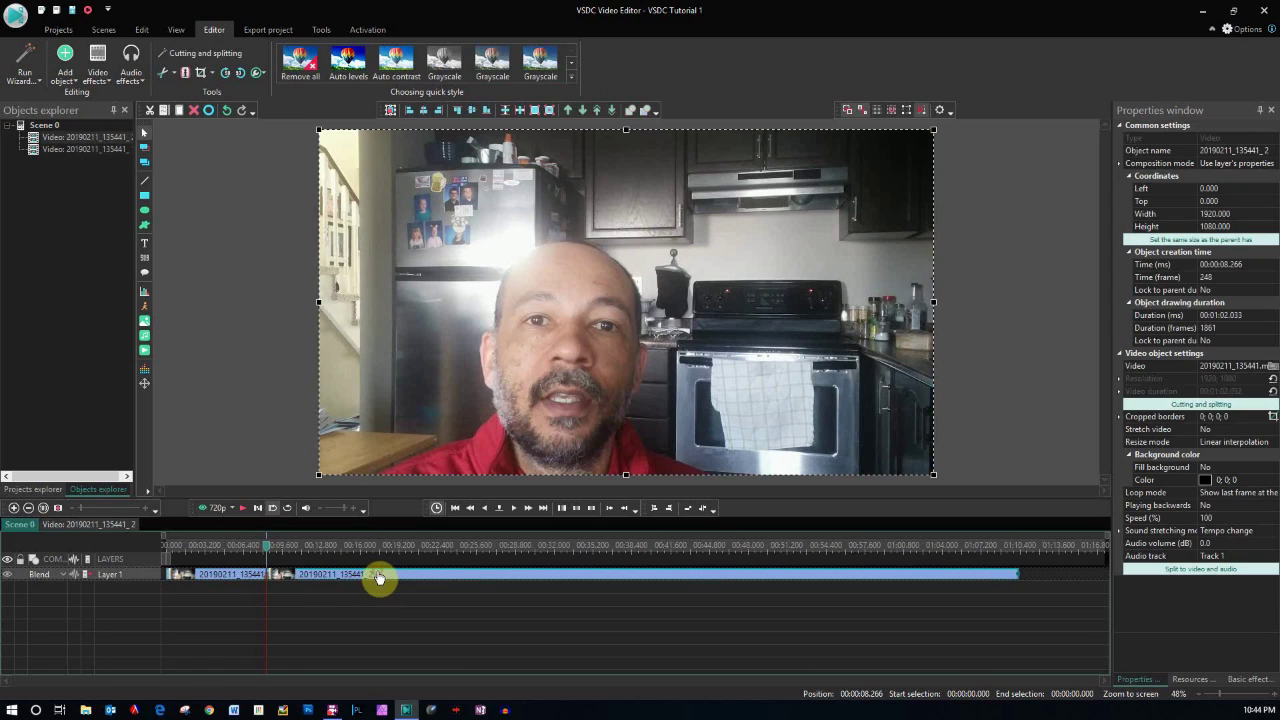
mouse_move(378, 580)
left_mouse_down()
mouse_move(357, 590)
mouse_move(409, 591)
mouse_move(380, 577)
left_mouse_up()
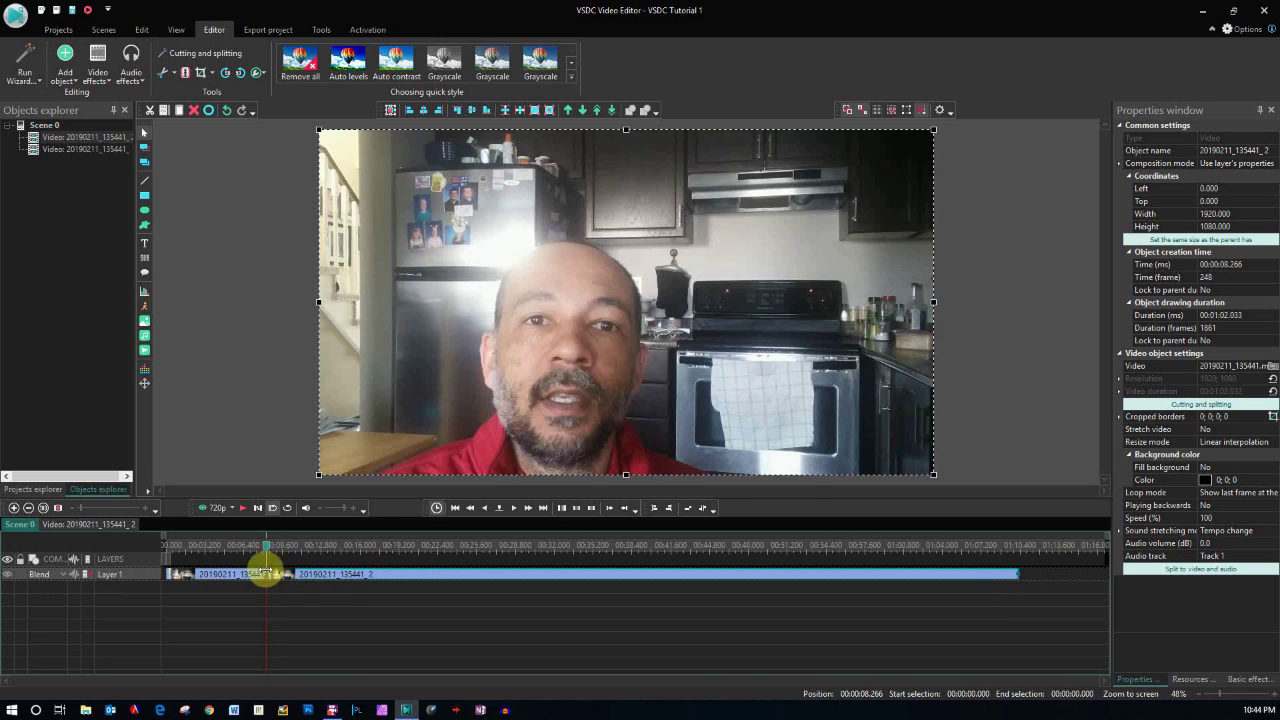
Step: Undo the split, trim off the first 8.27 seconds, and move the 1:02.003 clip to 00:00:00.000
left_click(228, 113)
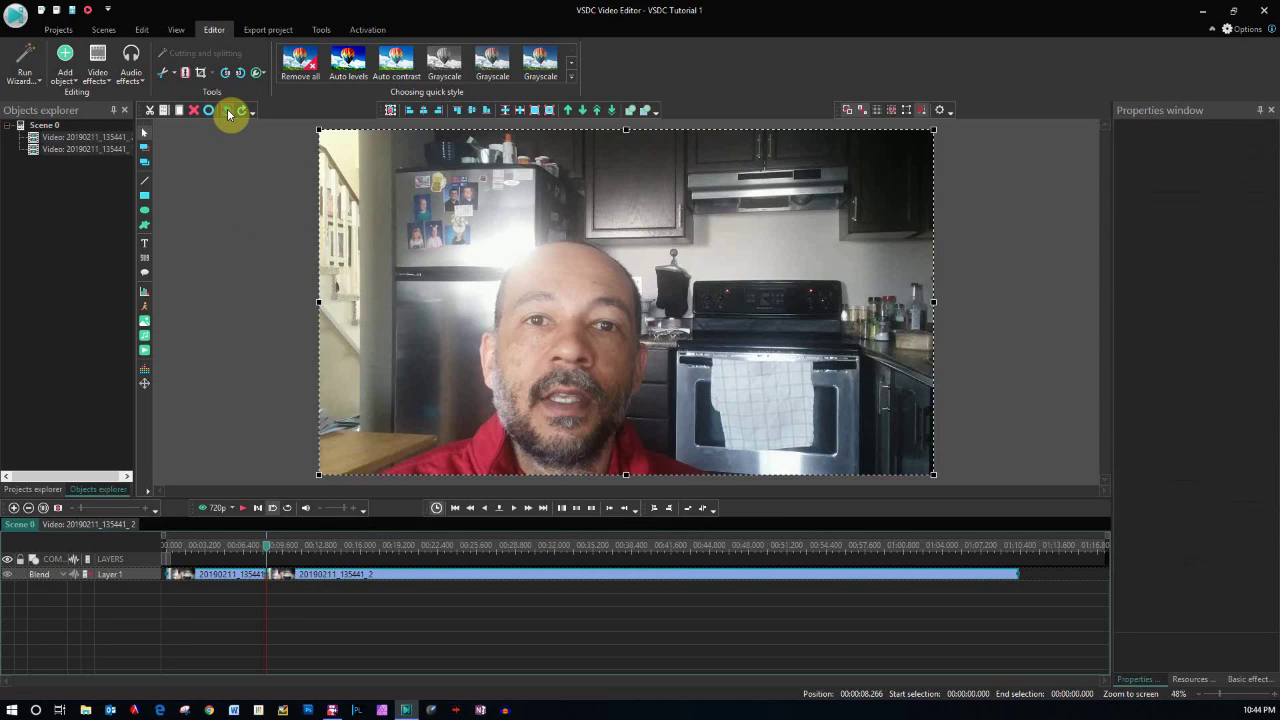
left_click(228, 113)
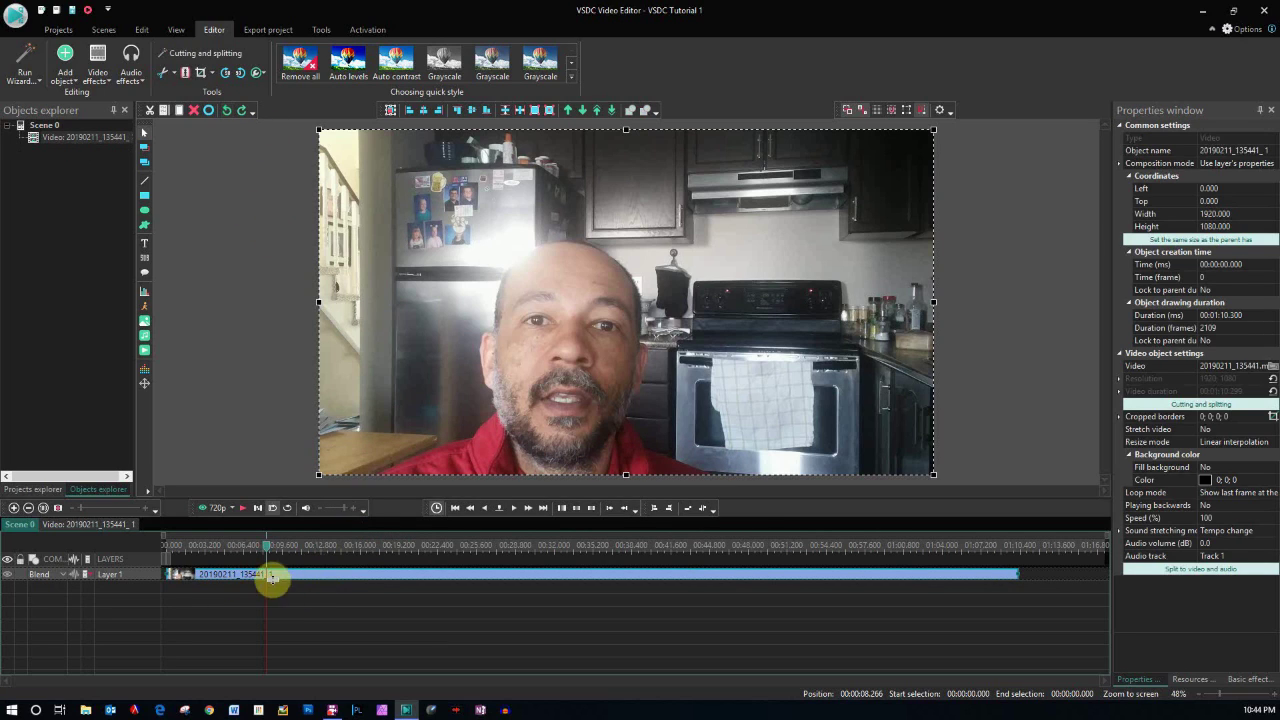
left_click(173, 74)
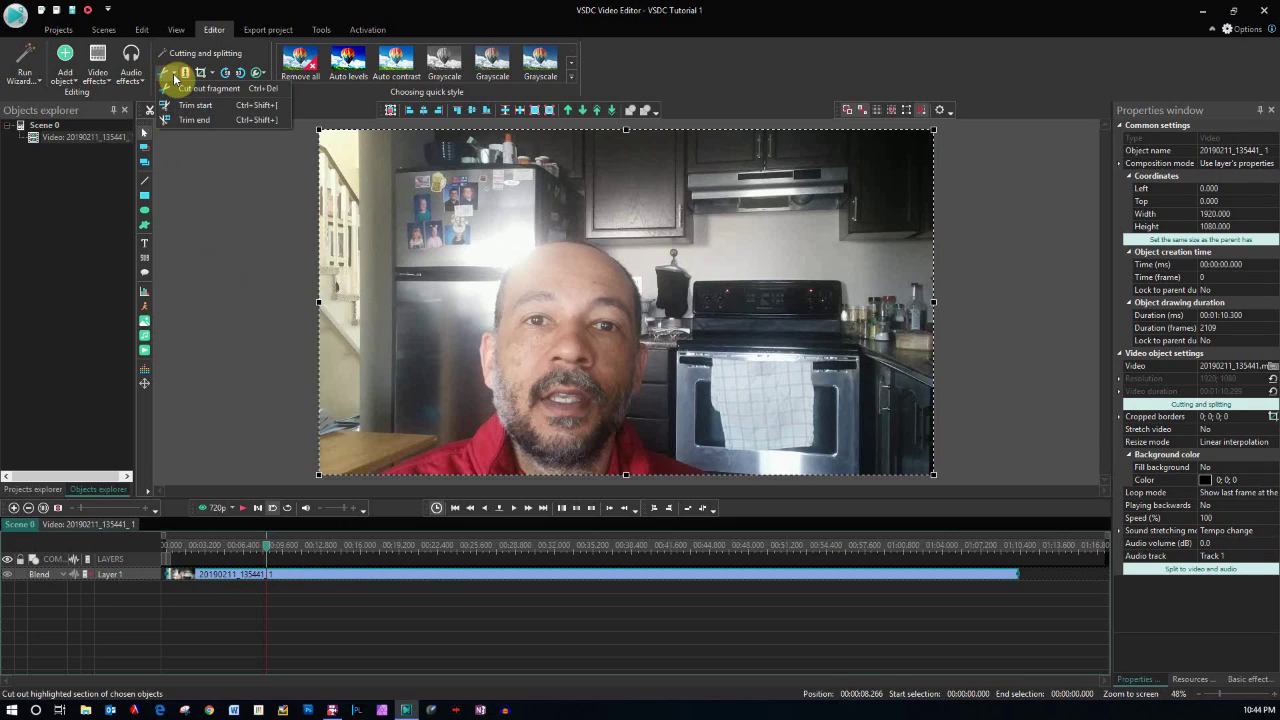
left_click(174, 77)
left_click(174, 76)
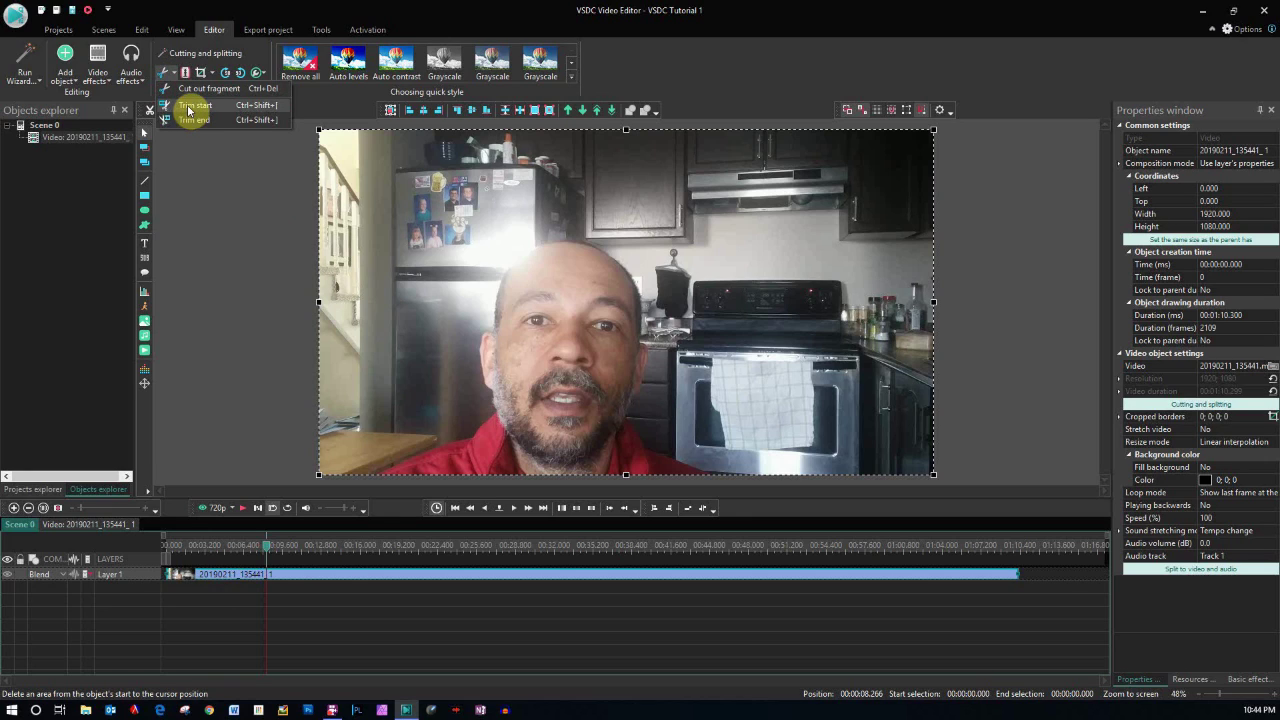
left_click(189, 106)
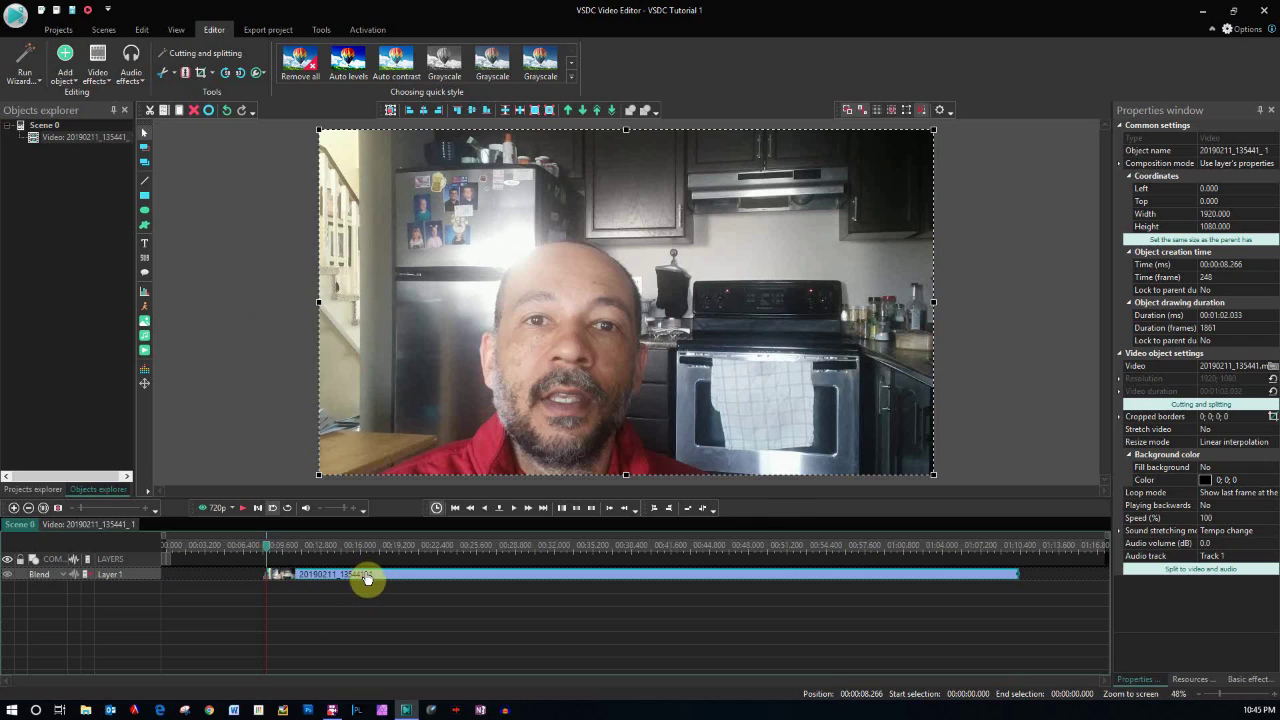
left_click_drag(367, 578, 137, 546)
left_click(243, 508)
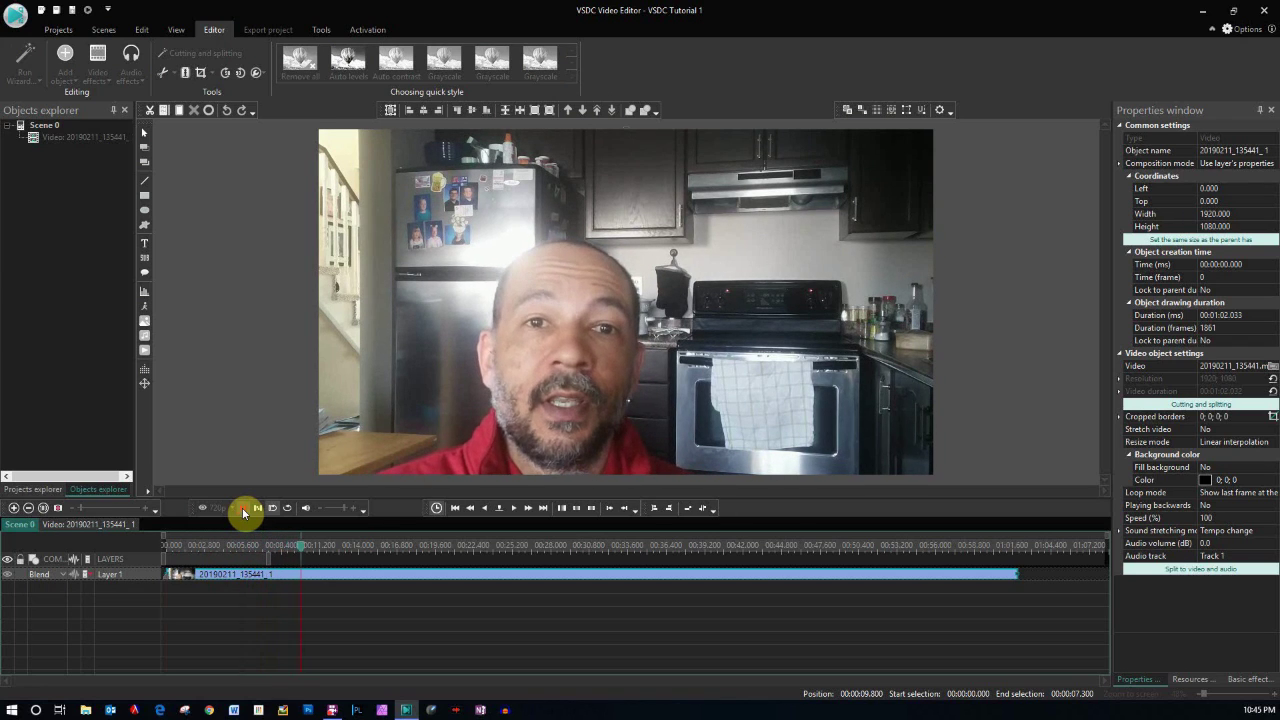
left_click(244, 513)
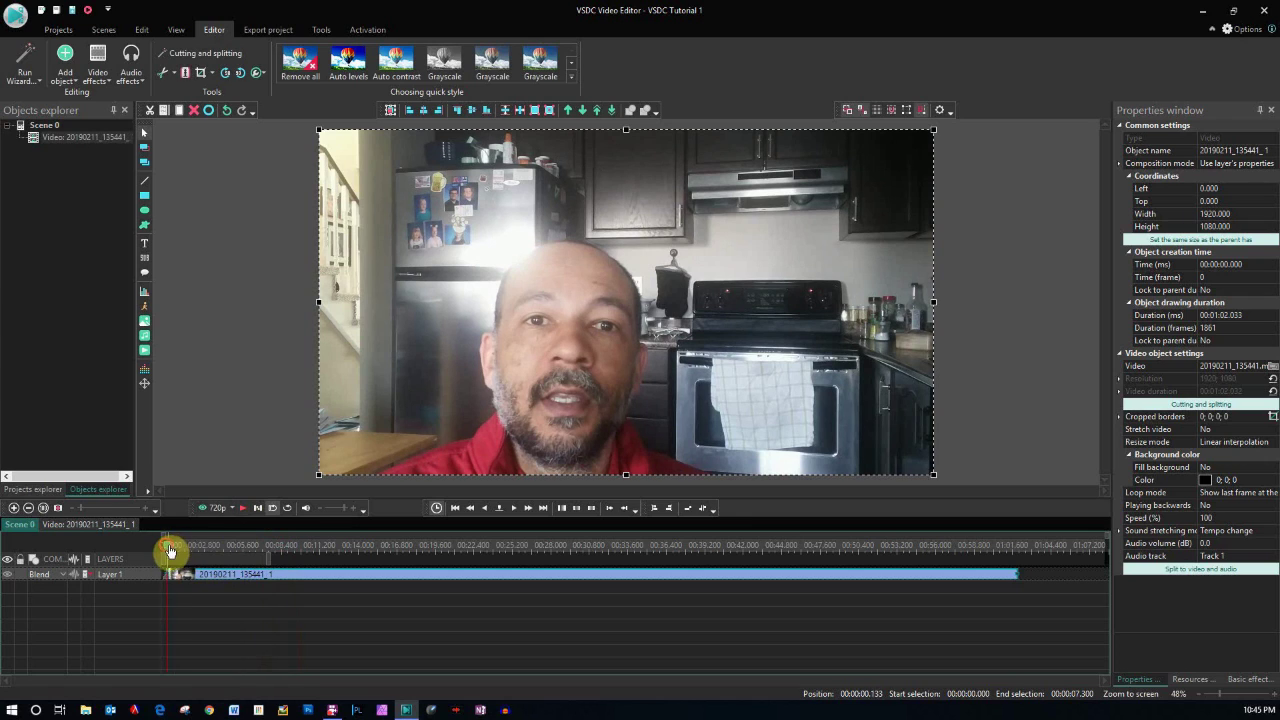
left_click_drag(170, 551, 288, 551)
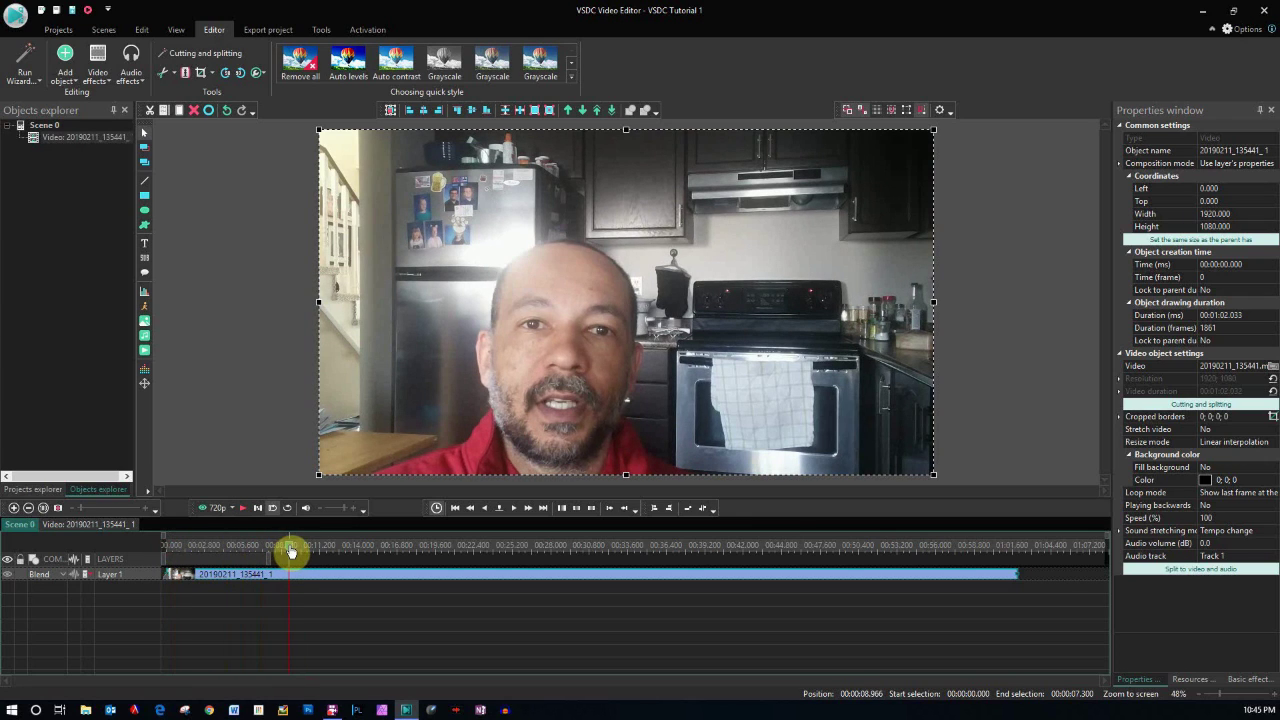
left_click(242, 510)
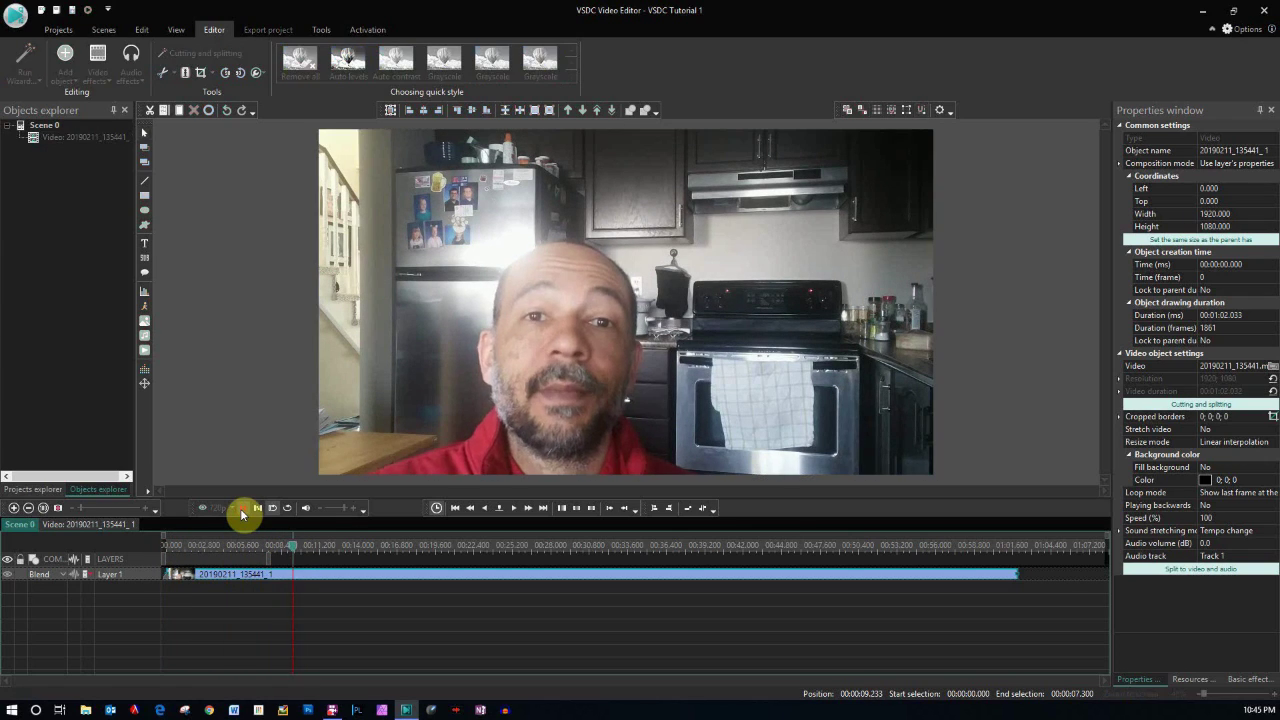
left_click(242, 510)
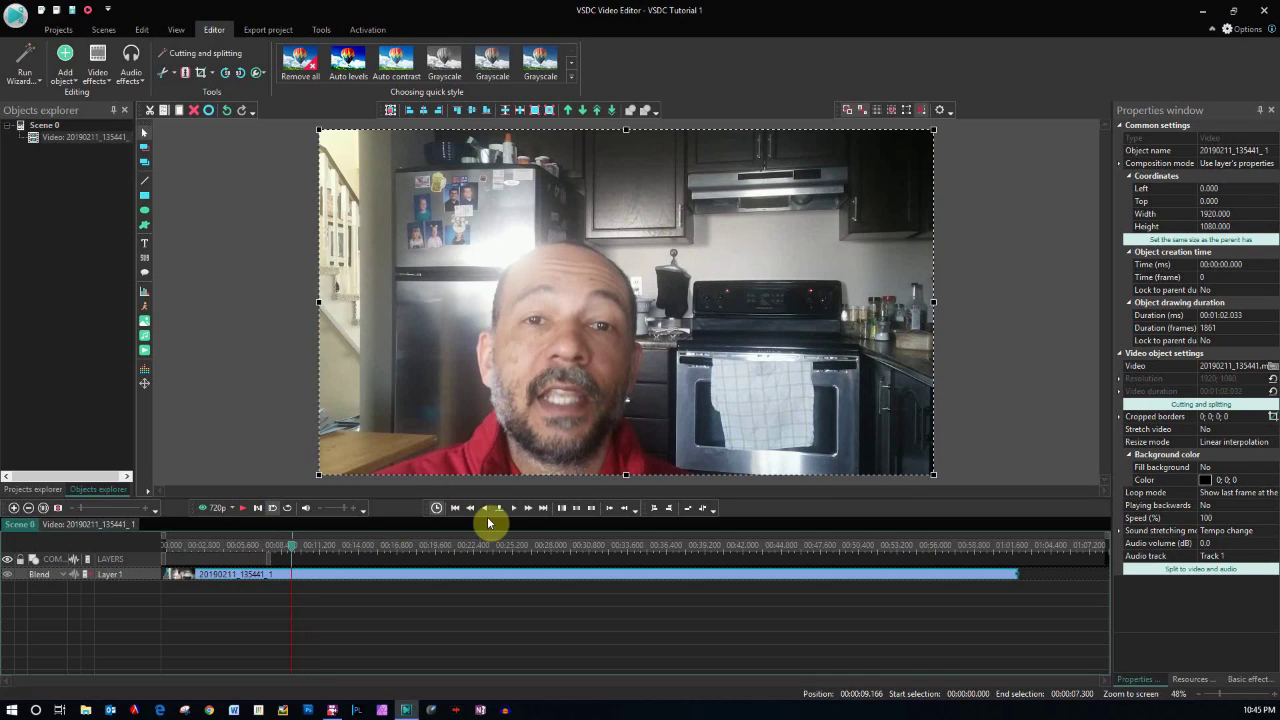
left_click(530, 510)
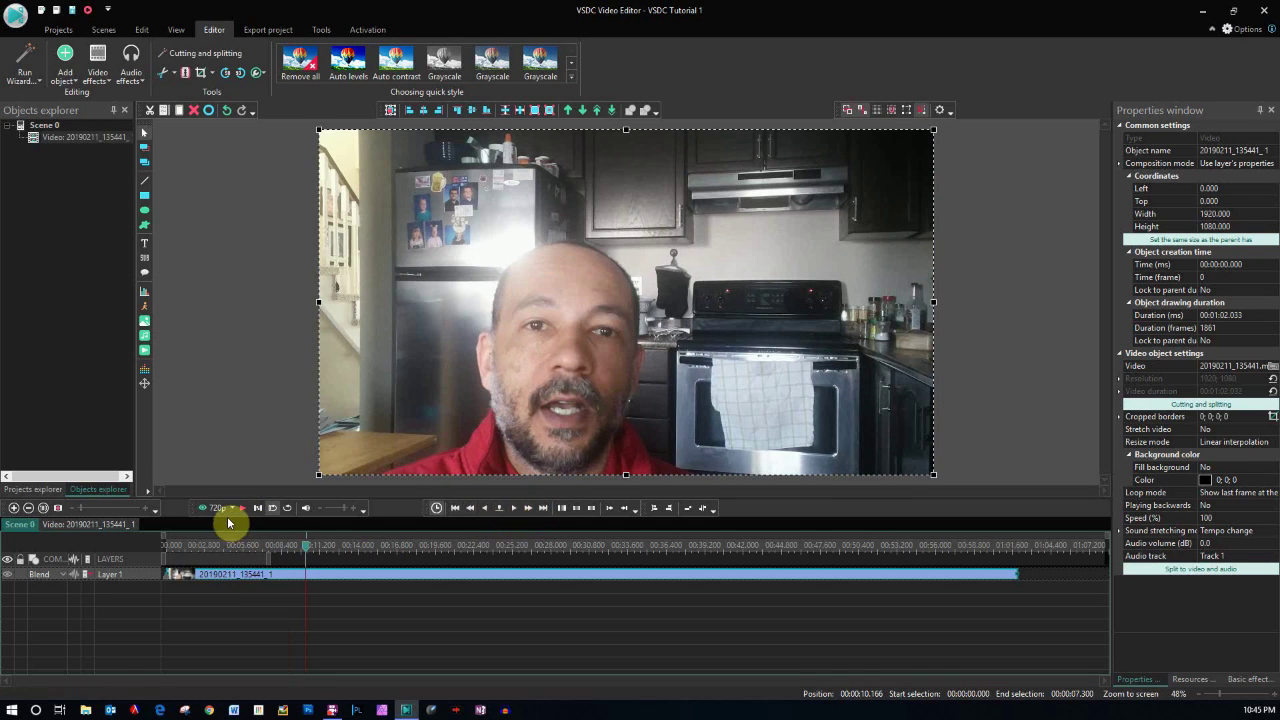
left_click(242, 510)
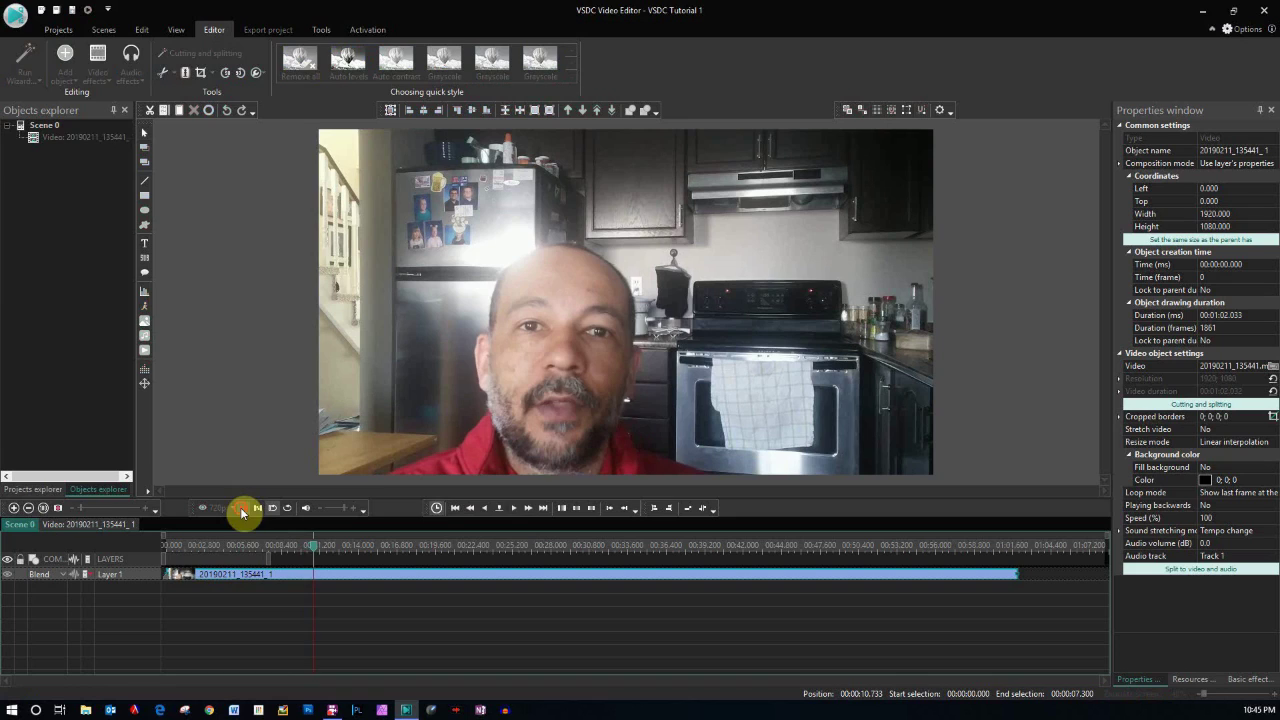
left_click(242, 510)
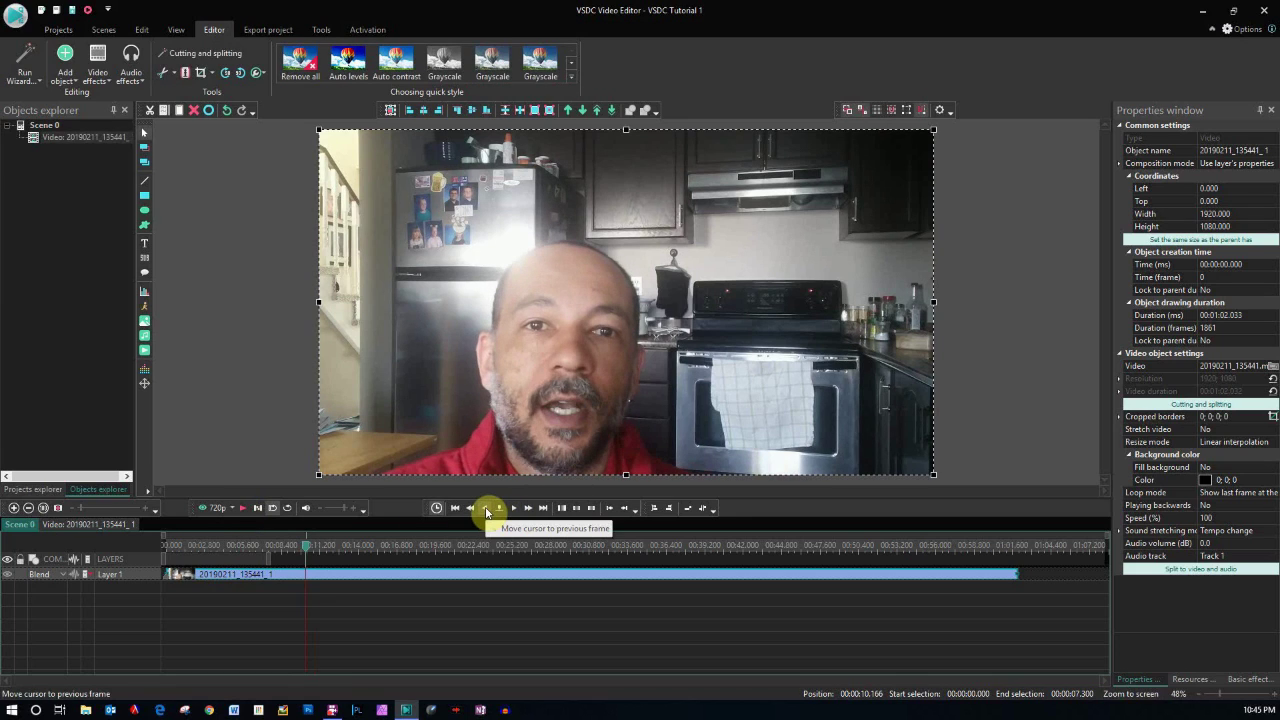
left_click(487, 511)
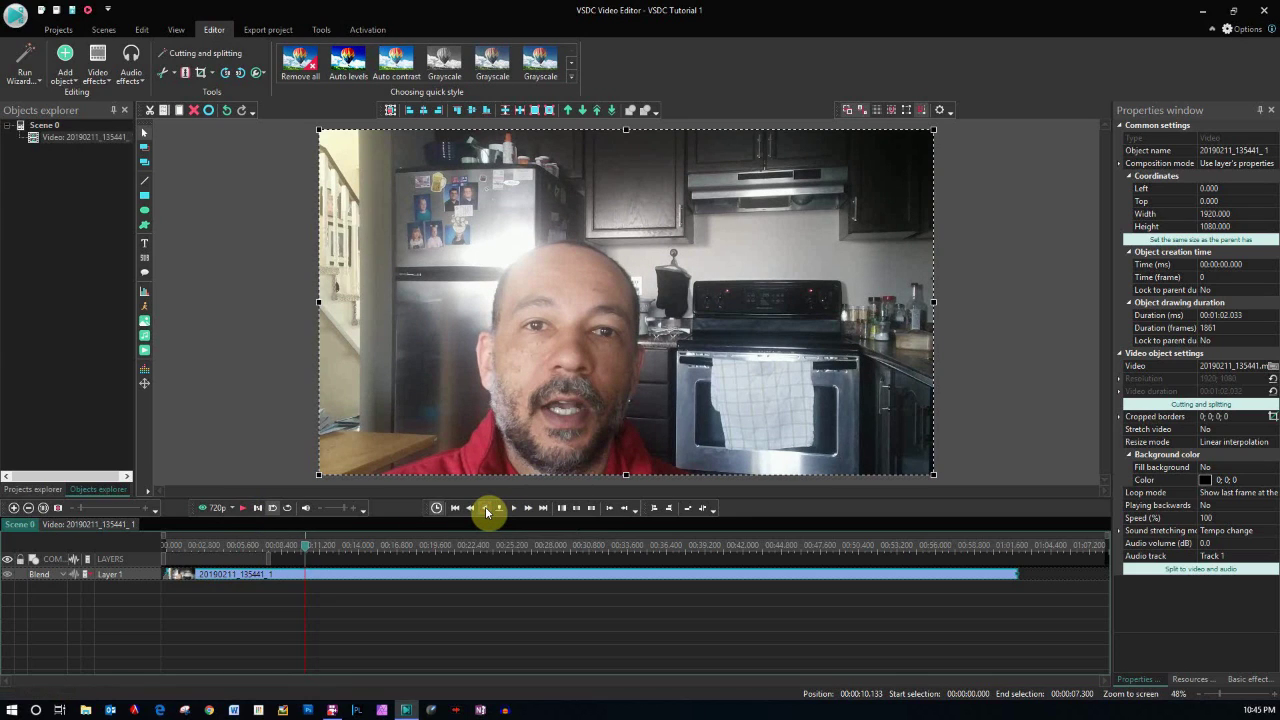
left_click(487, 511)
left_click(487, 511)
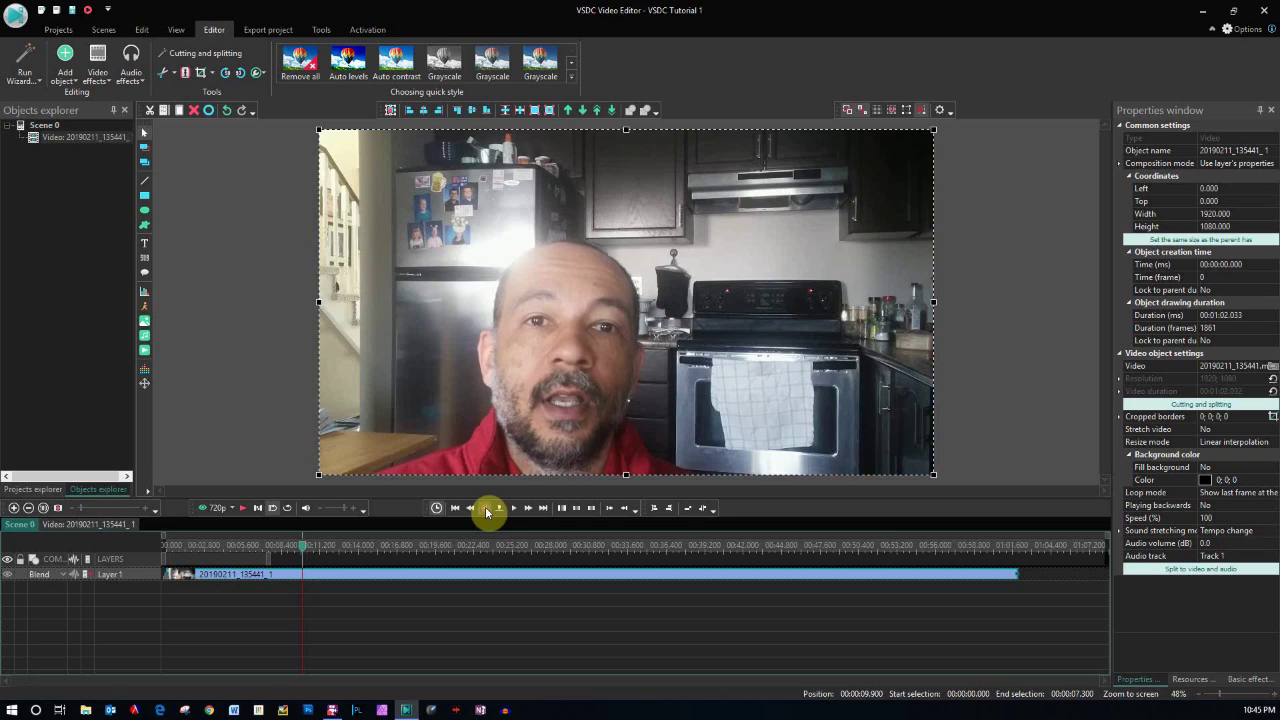
left_click(487, 511)
left_click(487, 511)
left_click(487, 511)
left_click(487, 511)
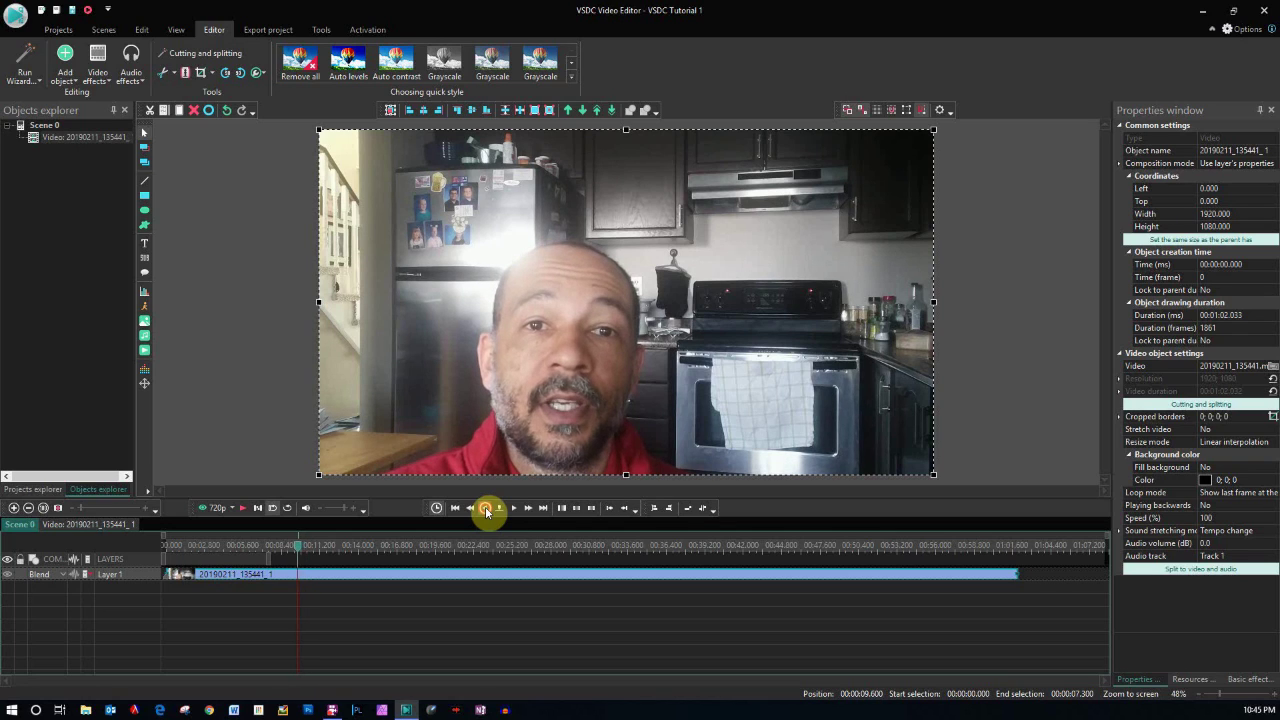
left_click(487, 511)
left_click(487, 511)
left_click(487, 511)
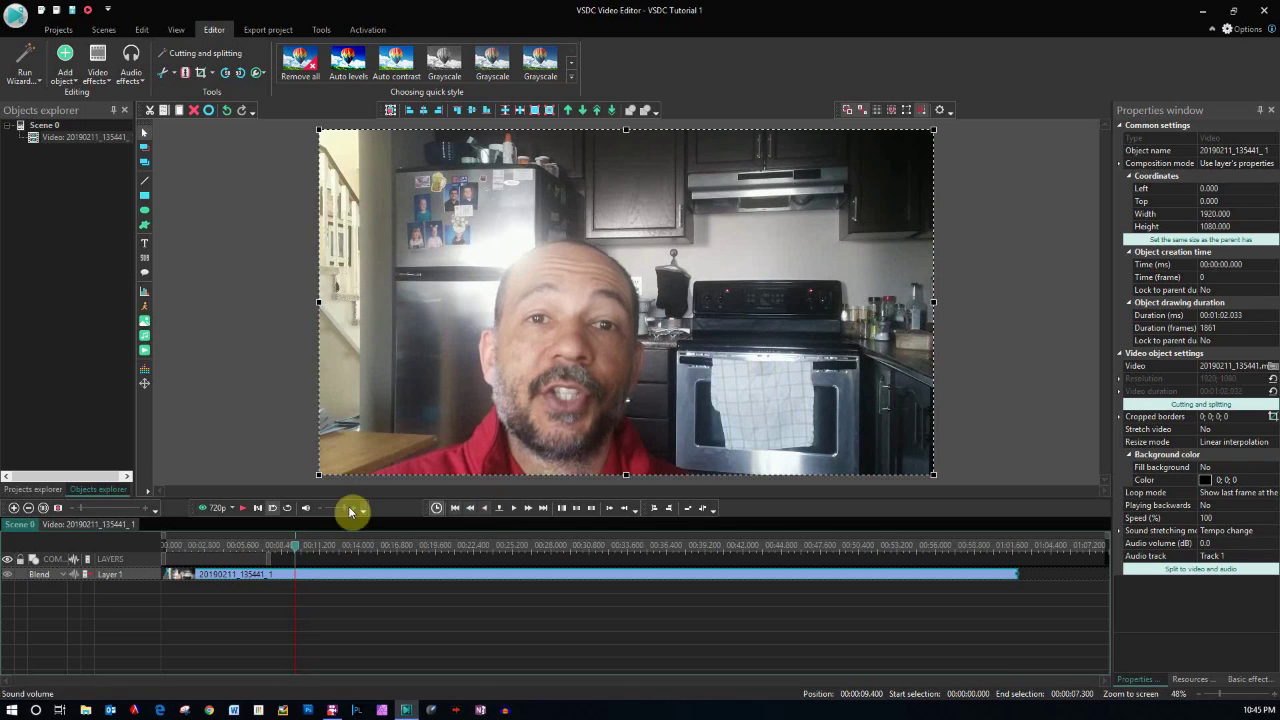
left_click(243, 511)
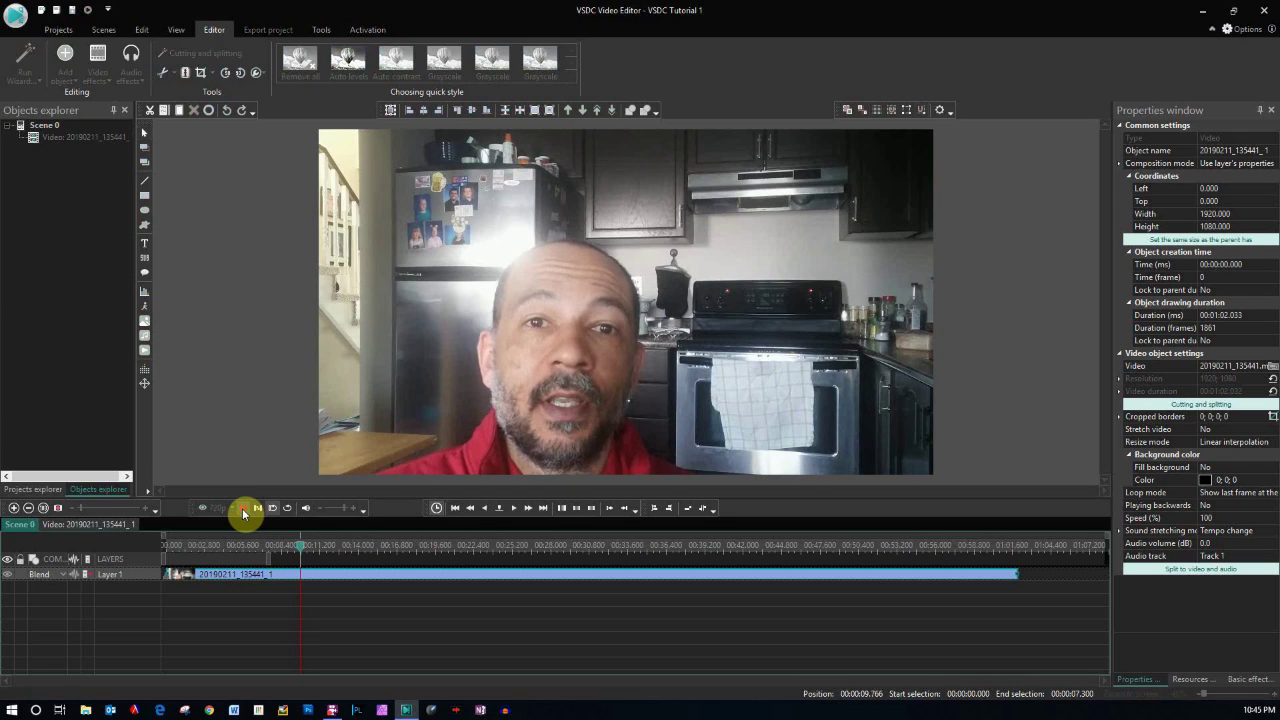
left_click(245, 511)
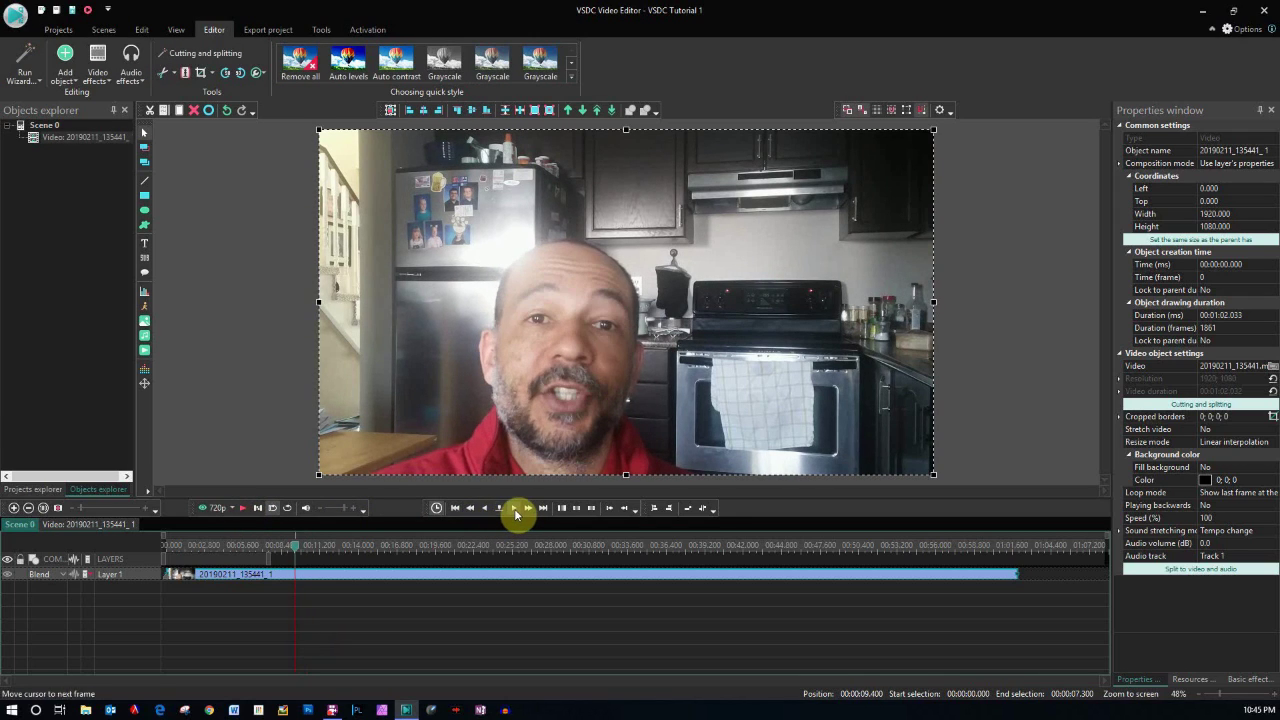
left_click(512, 510)
left_click(249, 511)
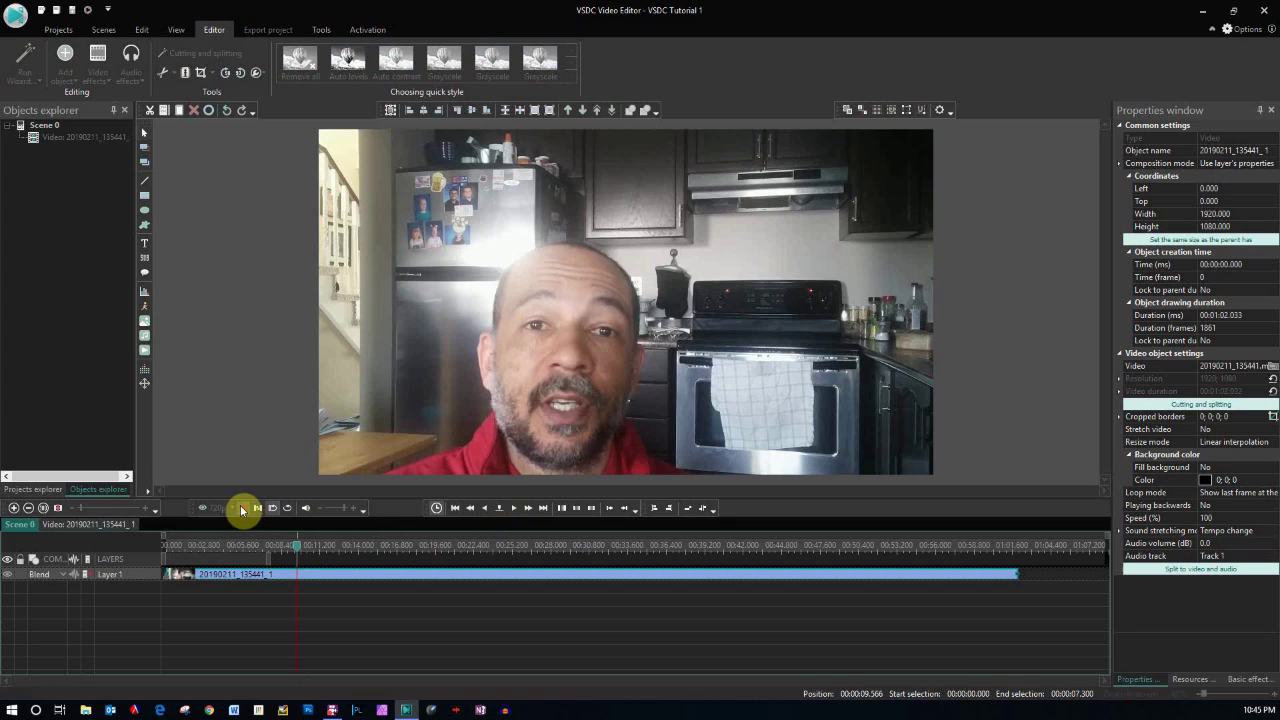
left_click(505, 512)
left_click(515, 511)
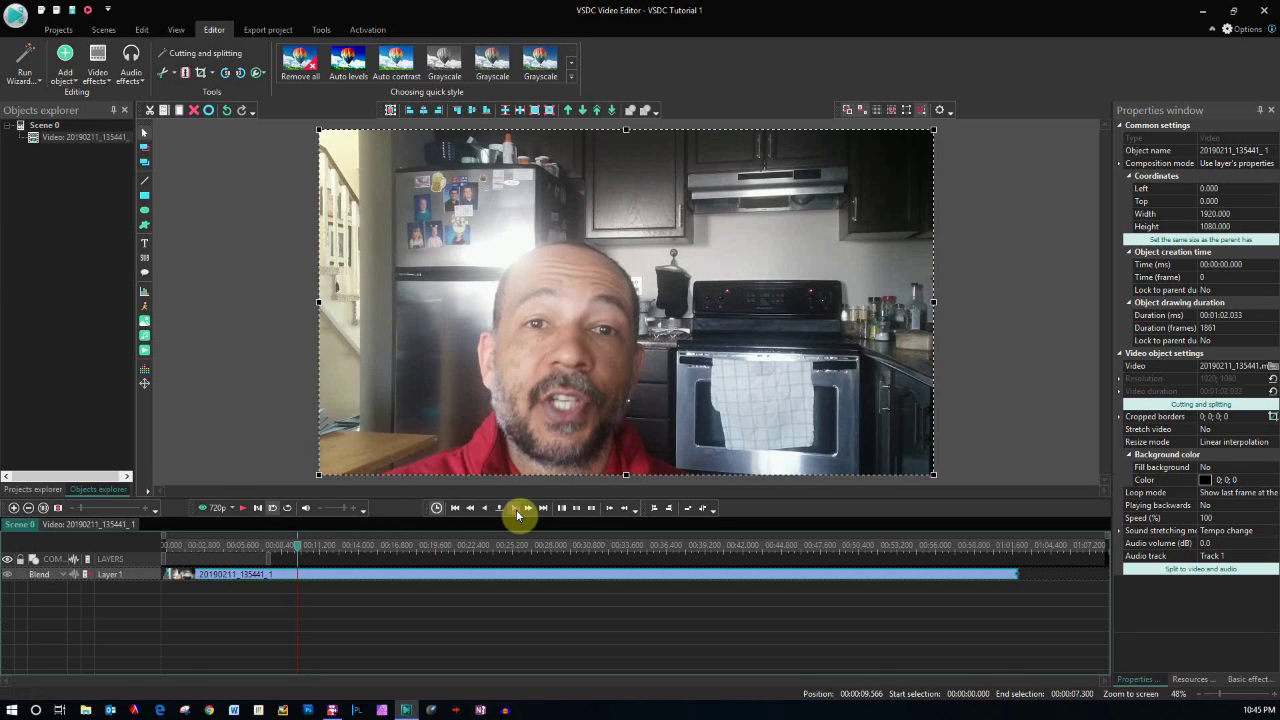
left_click(245, 510)
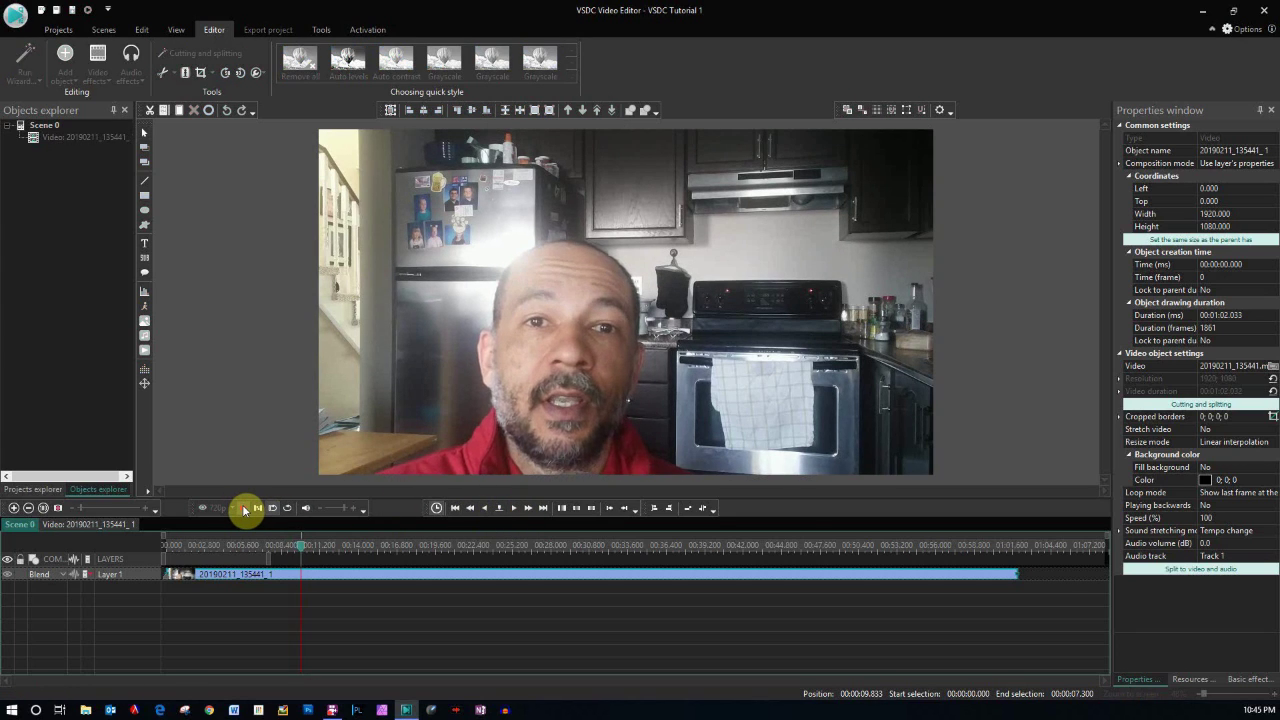
left_click(245, 510)
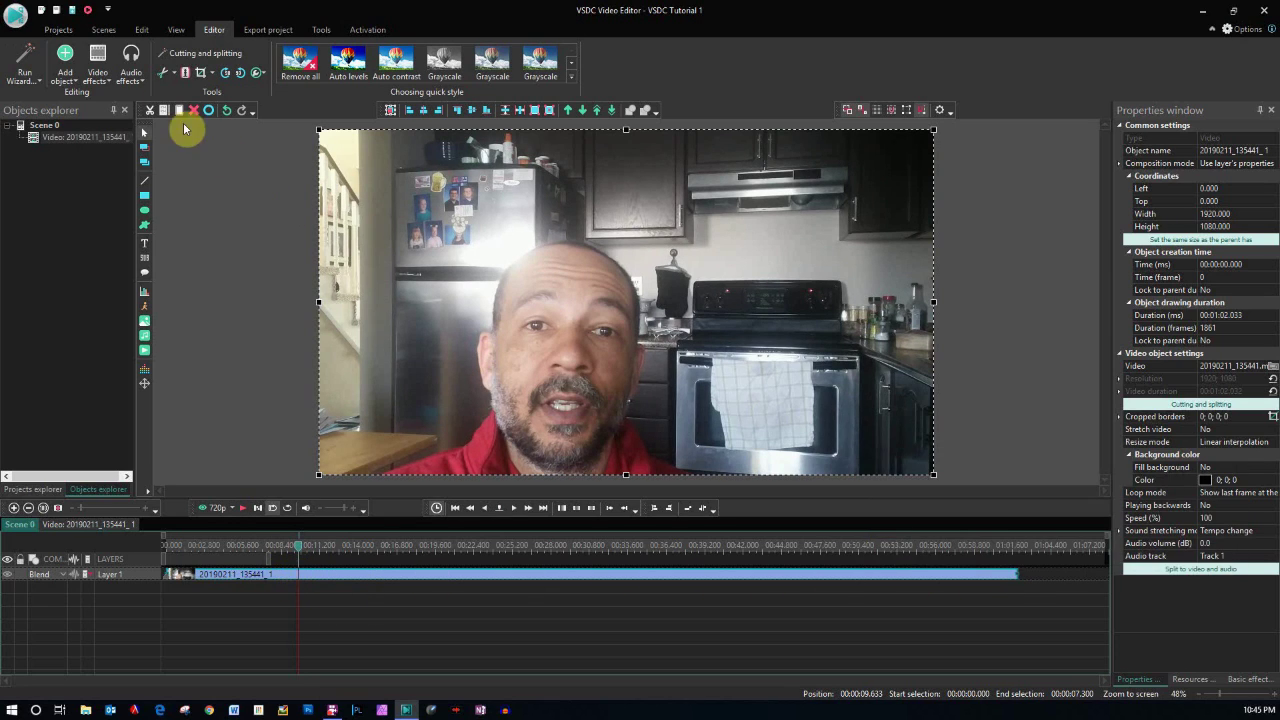
Step: Trim the clip's end at 00:00:09.633, preview the shortened clip, and jump to its end
left_click(174, 76)
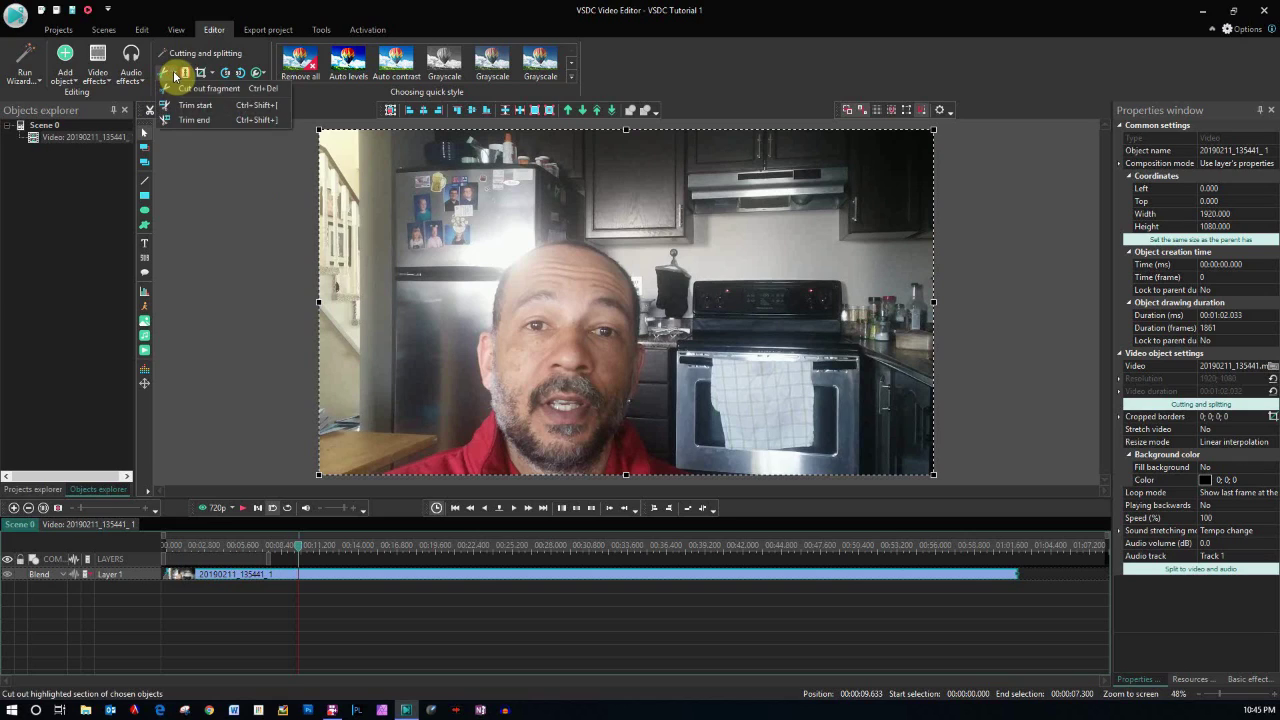
left_click(191, 121)
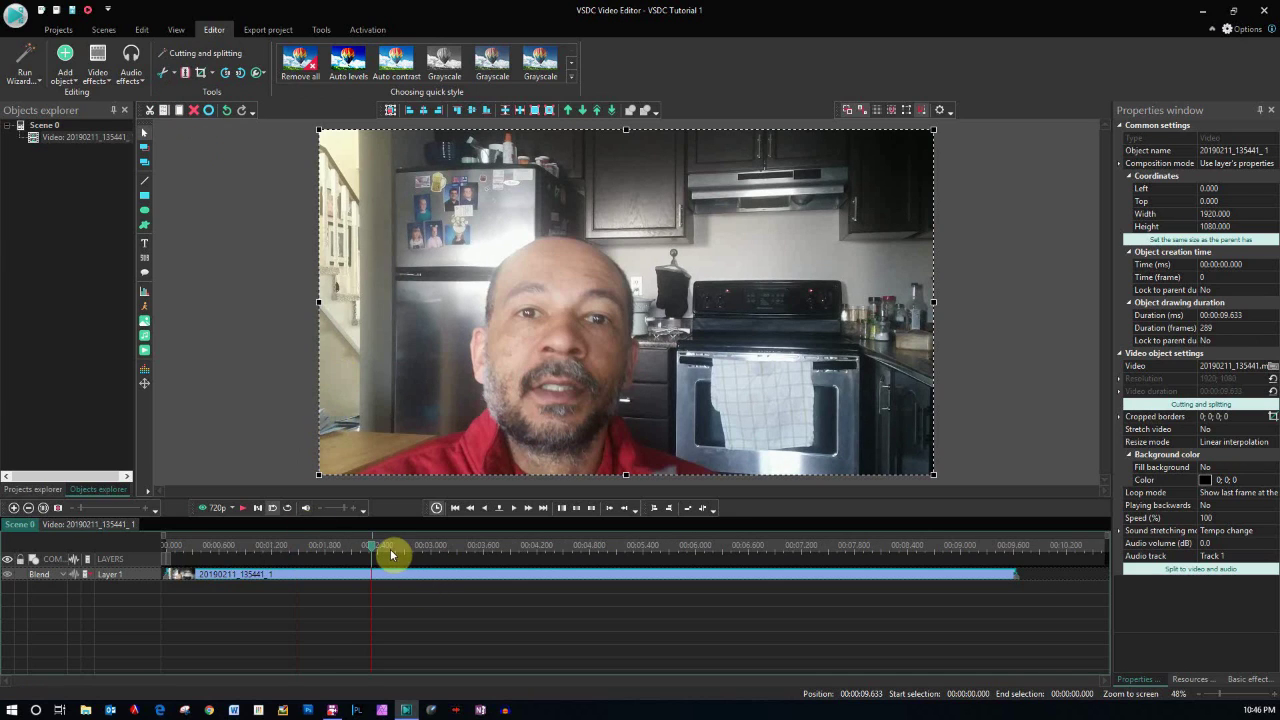
left_click(243, 510)
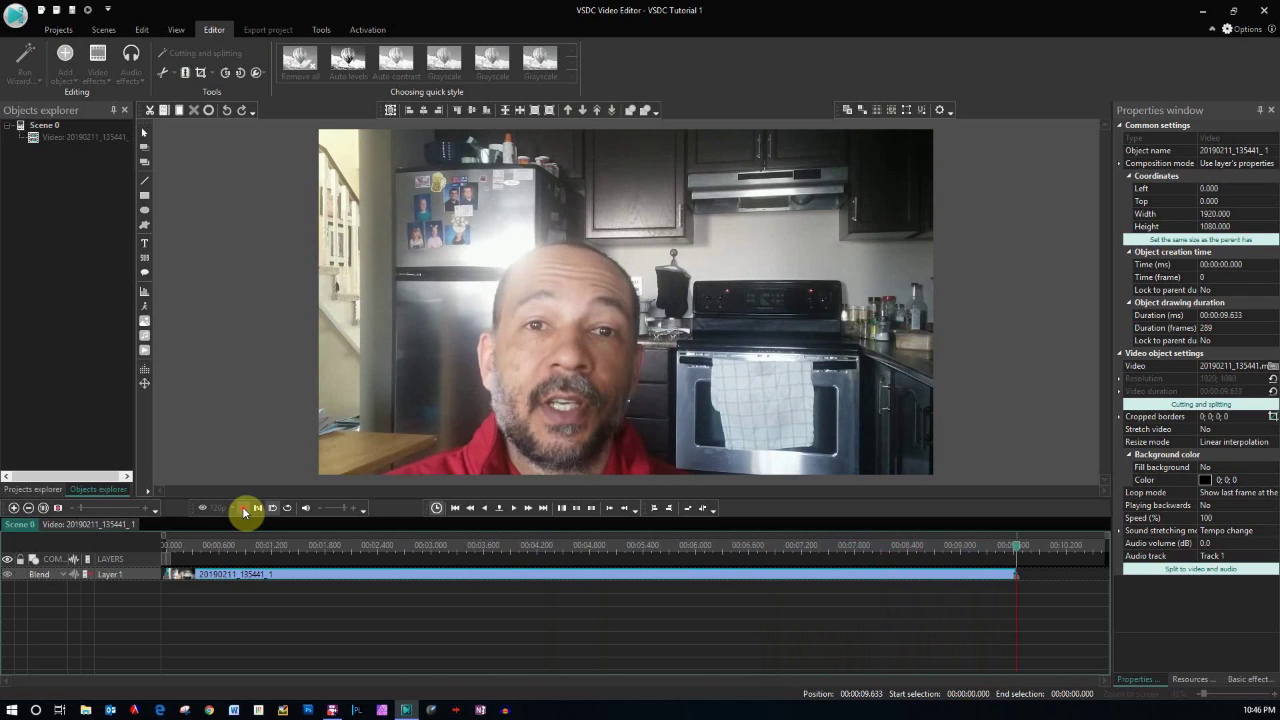
left_click(329, 563)
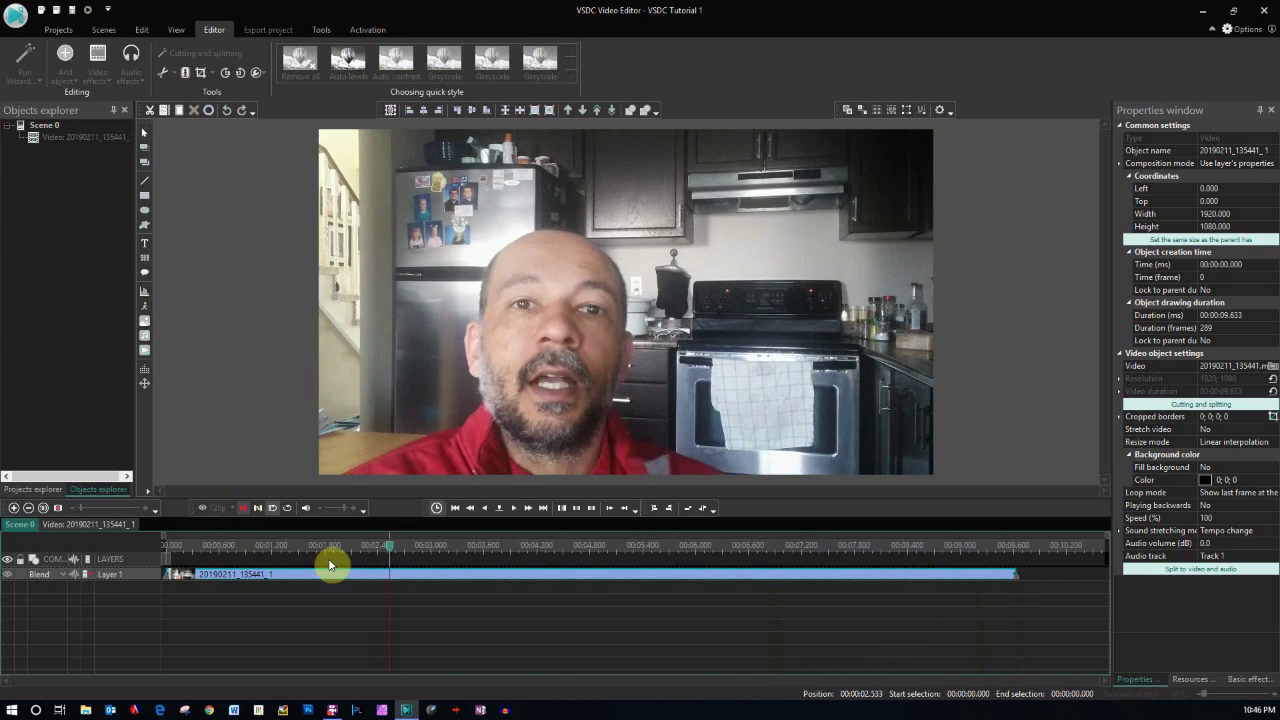
left_click(240, 512)
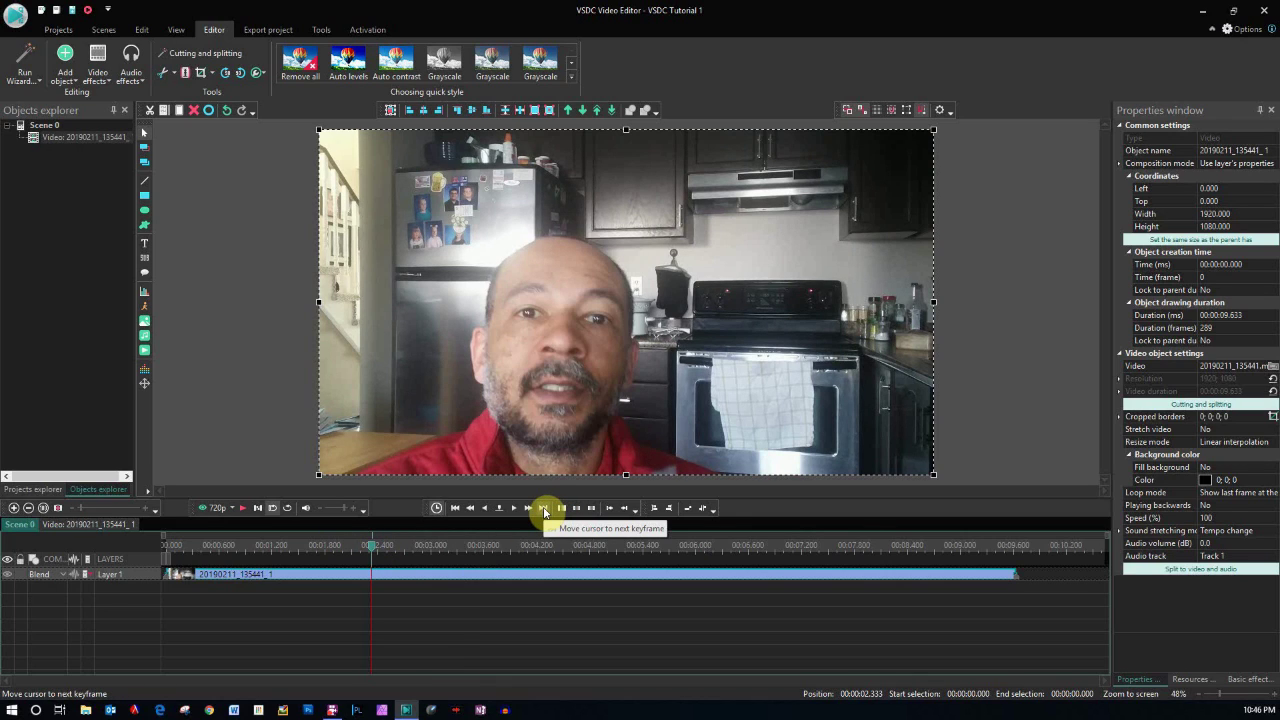
left_click(545, 510)
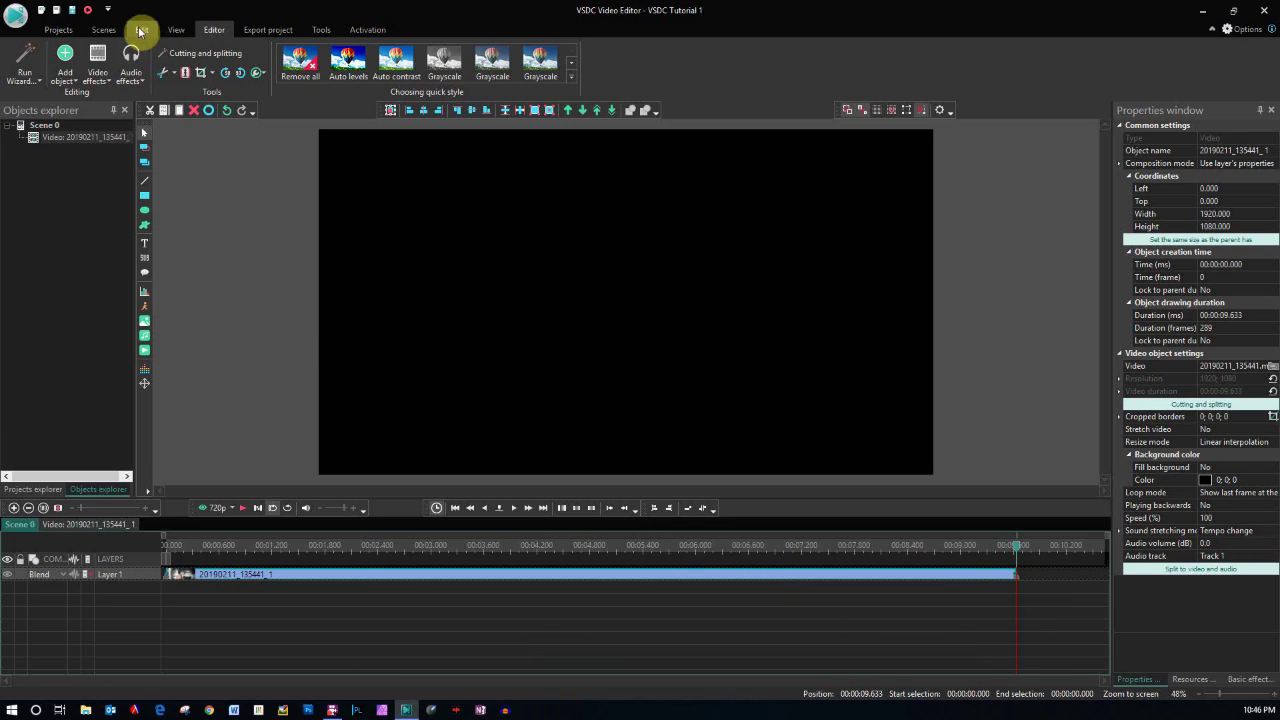
left_click(144, 356)
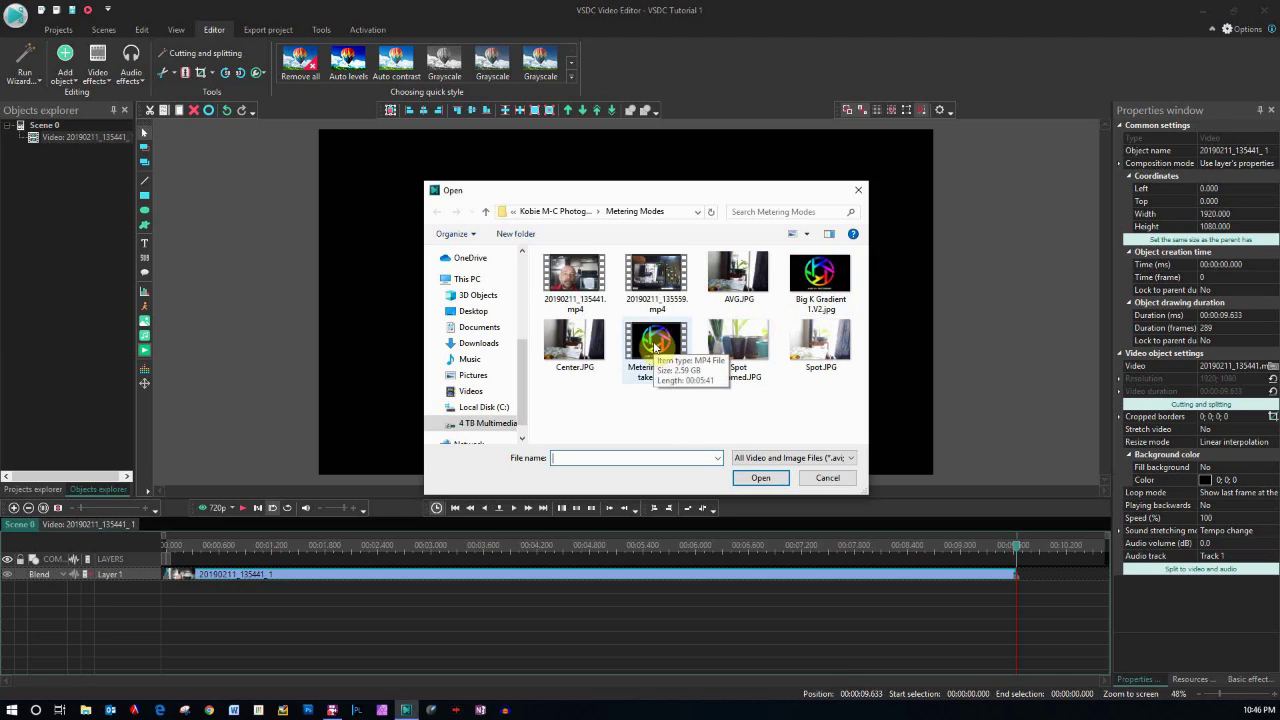
left_click(486, 212)
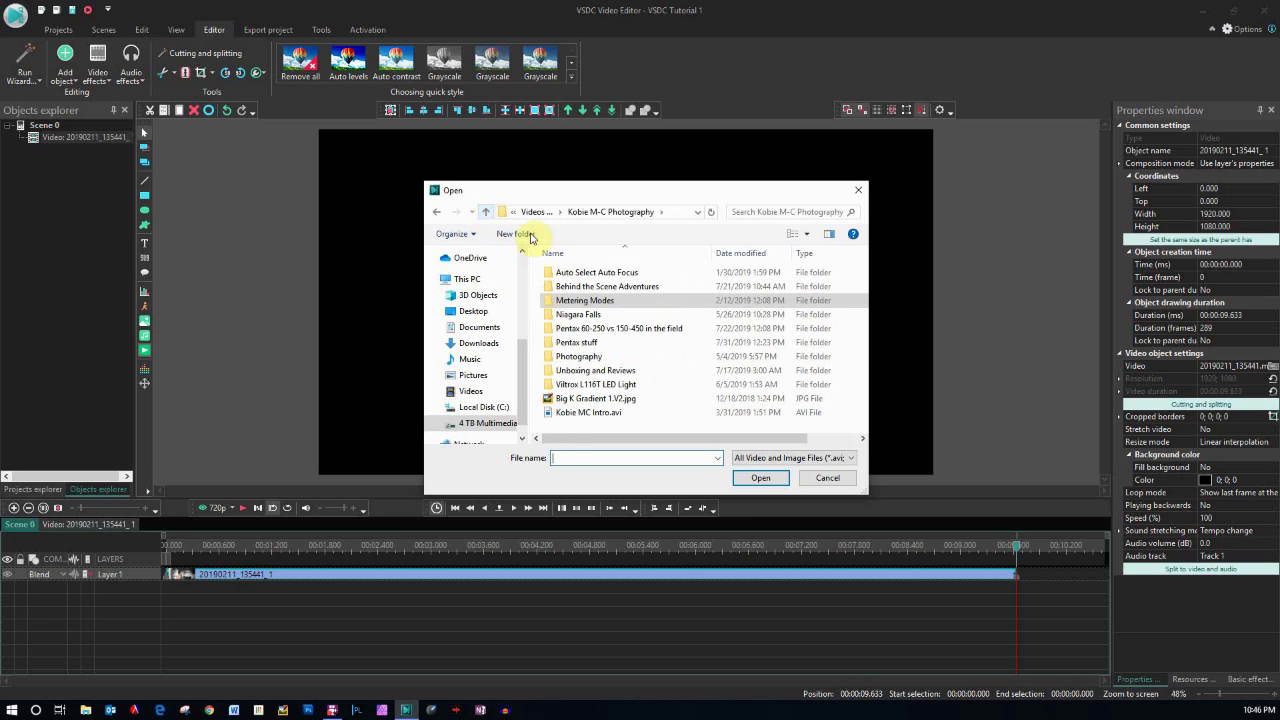
double_click(590, 314)
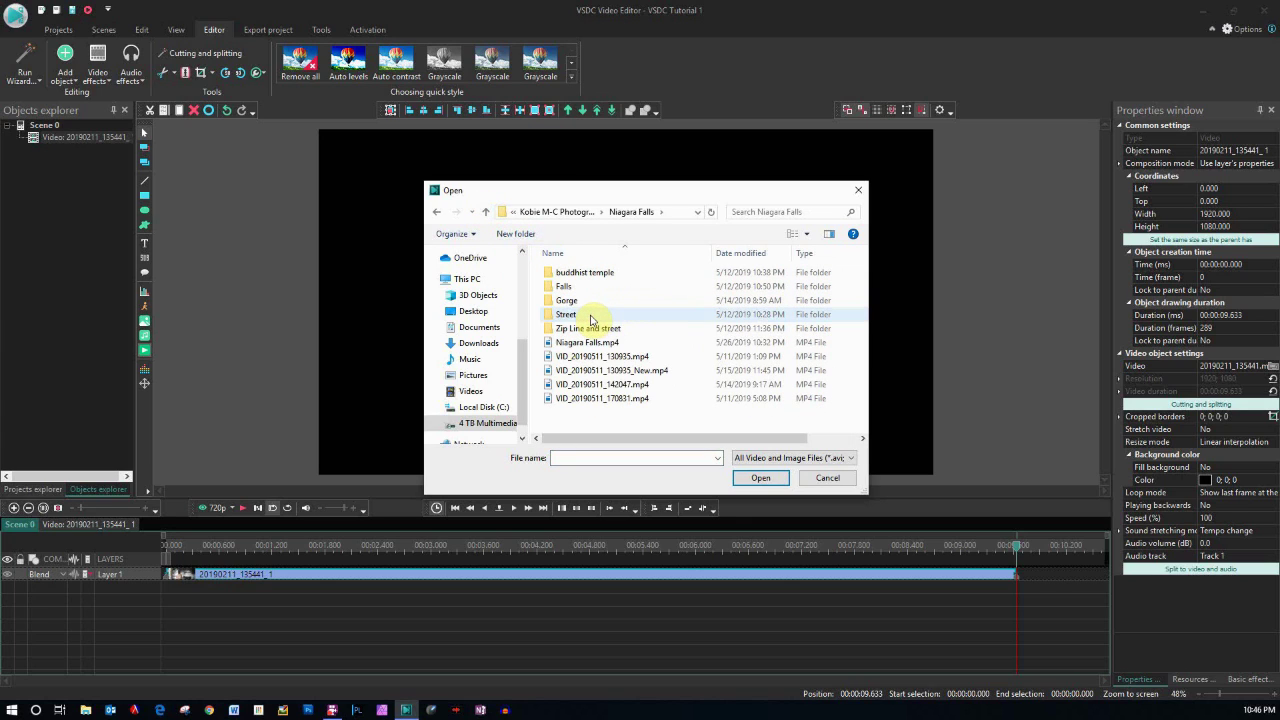
left_click(487, 213)
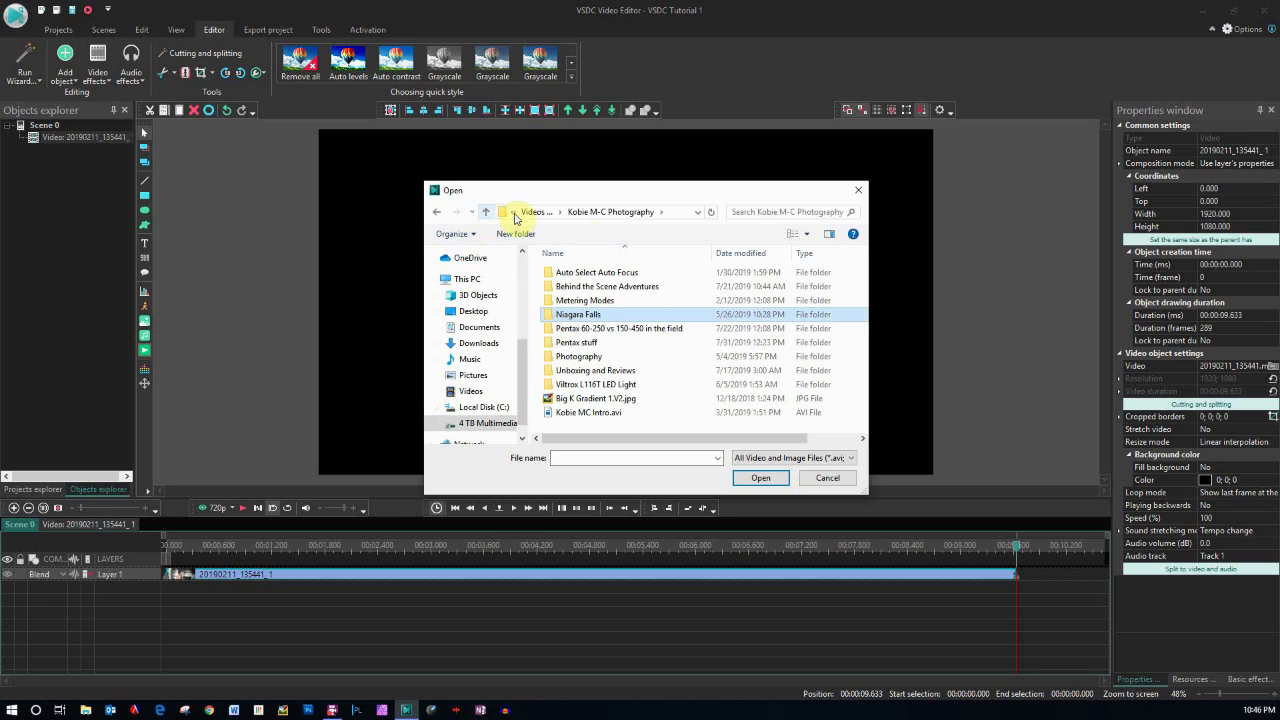
double_click(593, 373)
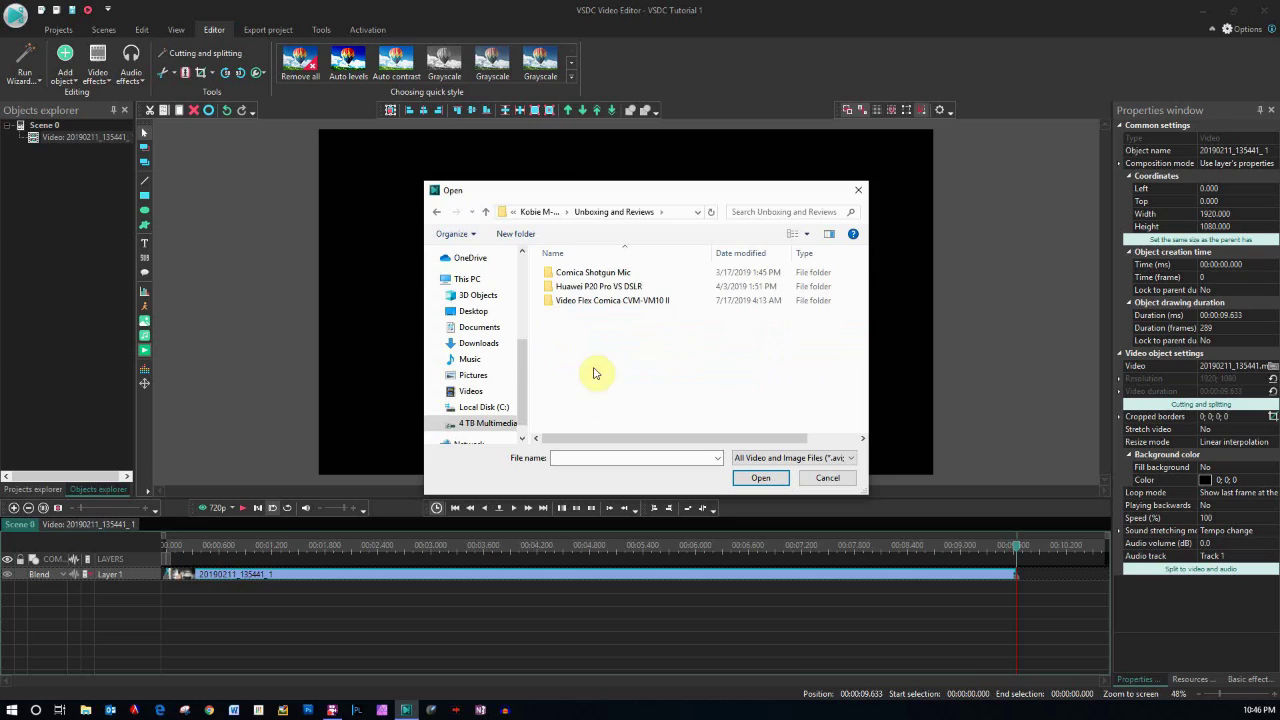
double_click(586, 287)
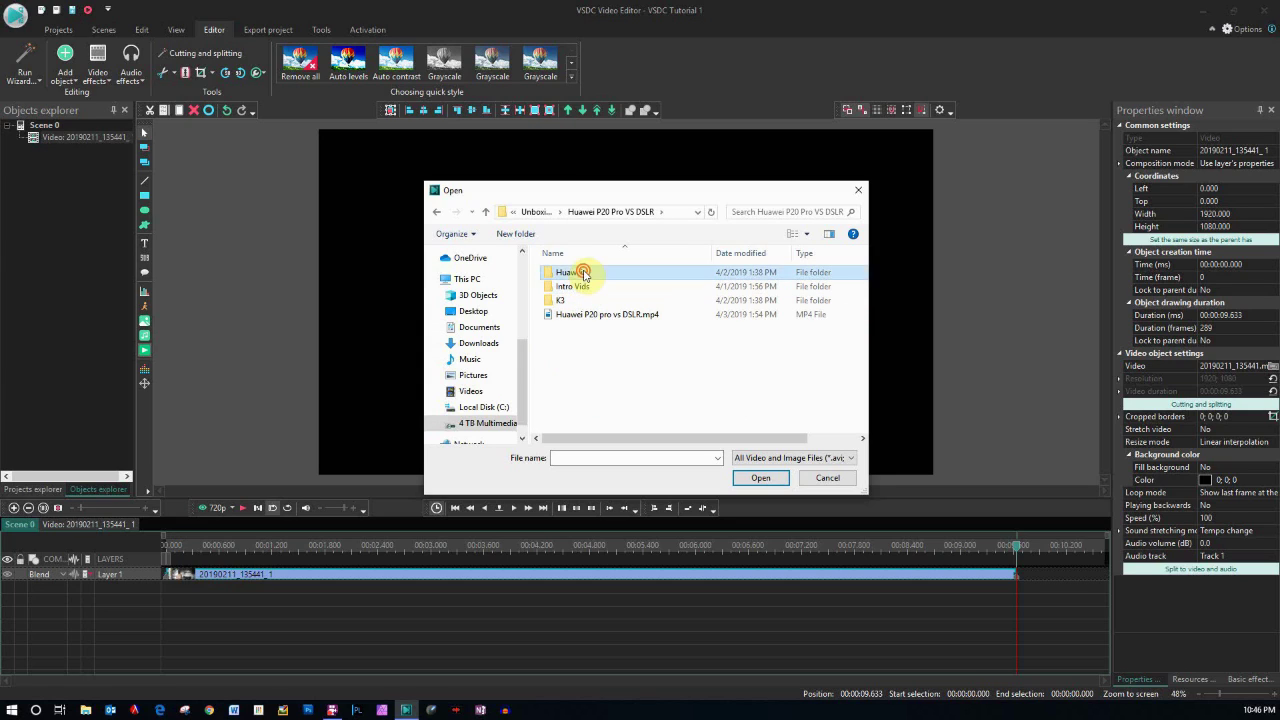
double_click(585, 273)
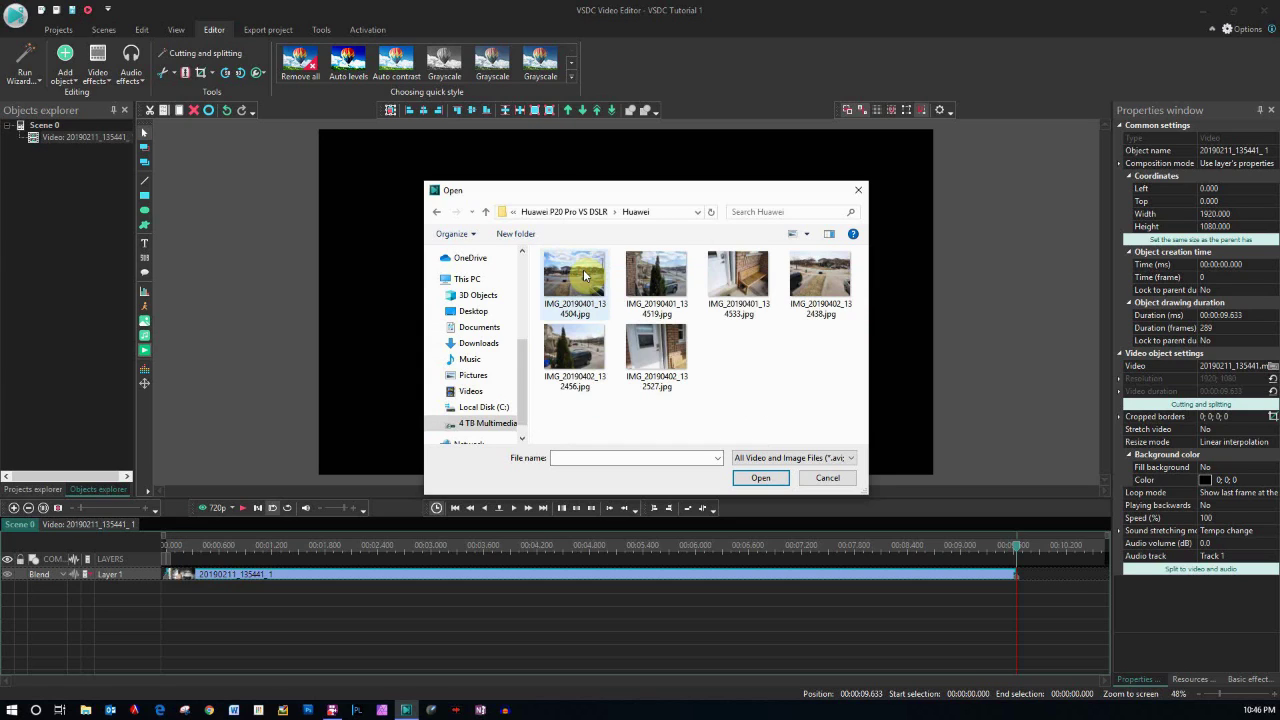
left_click(486, 213)
left_click(486, 213)
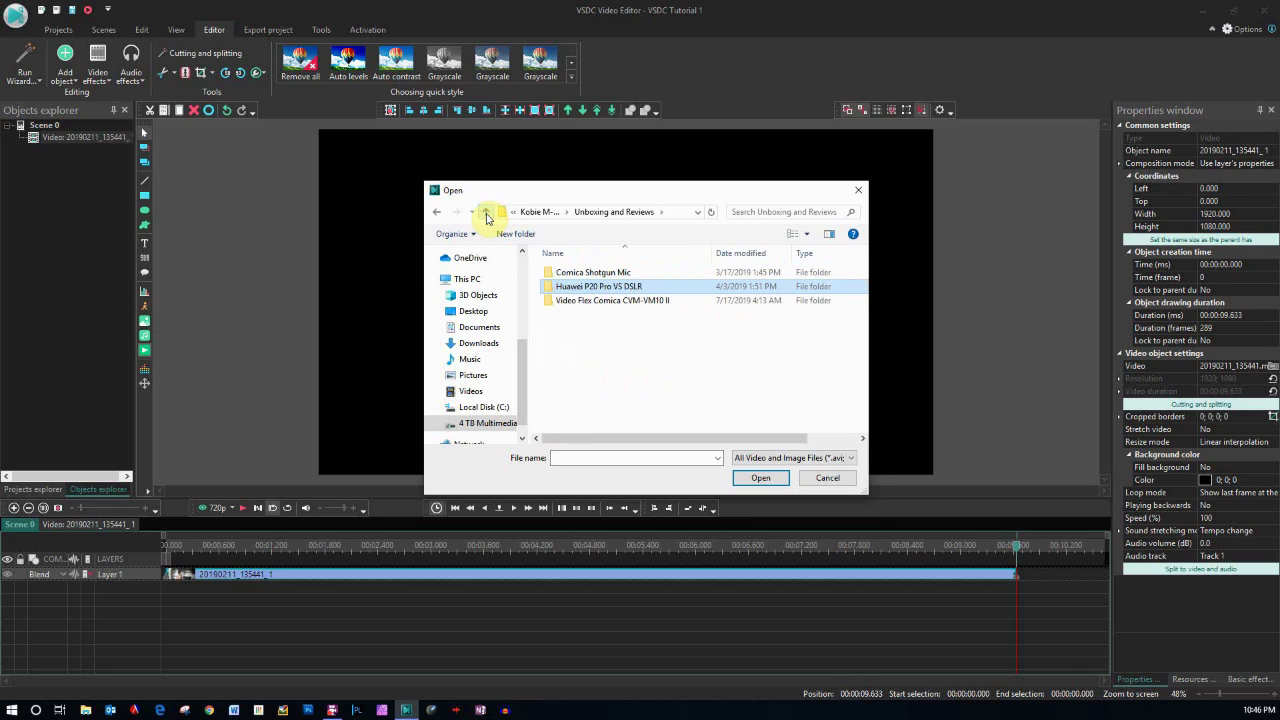
double_click(578, 300)
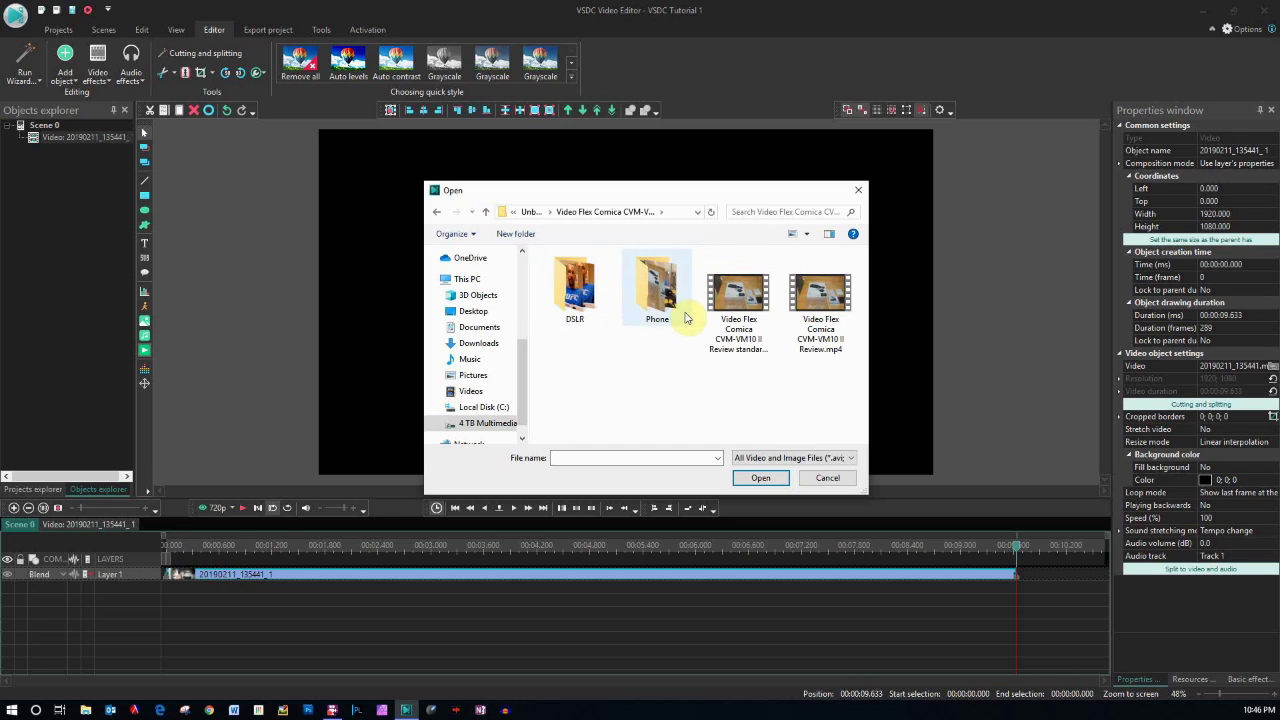
double_click(746, 298)
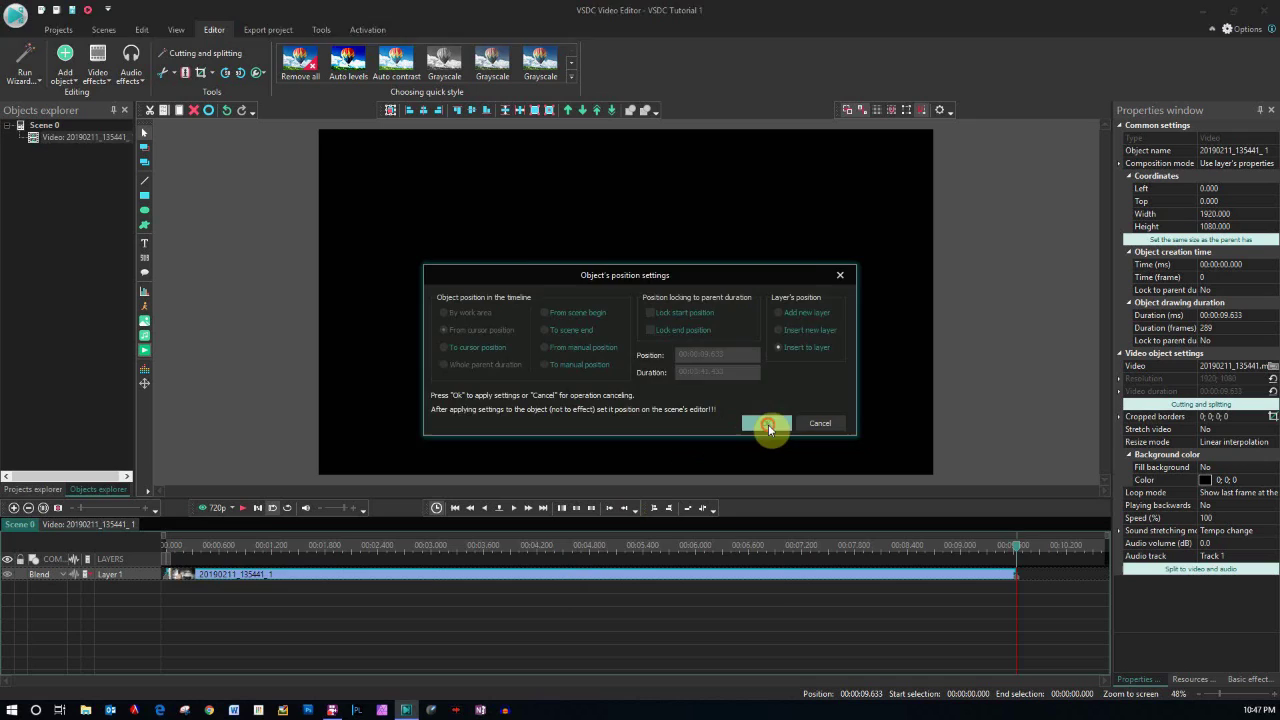
left_click(768, 424)
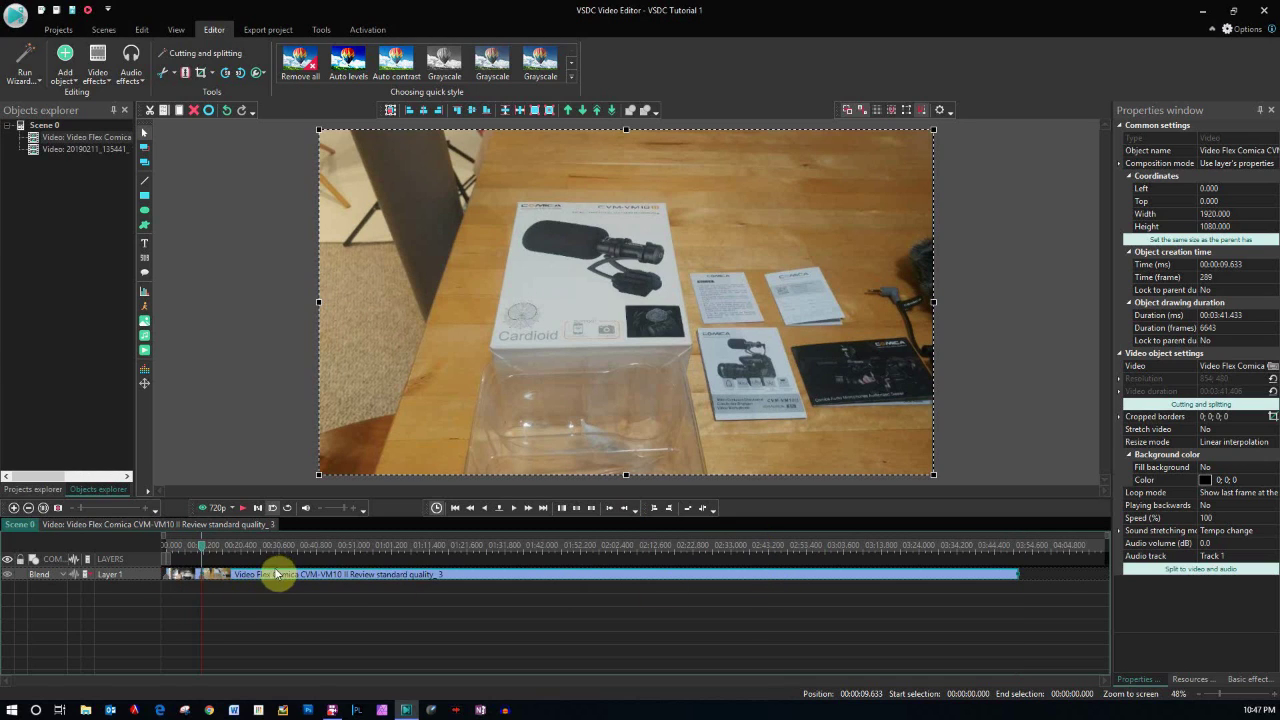
left_click(227, 110)
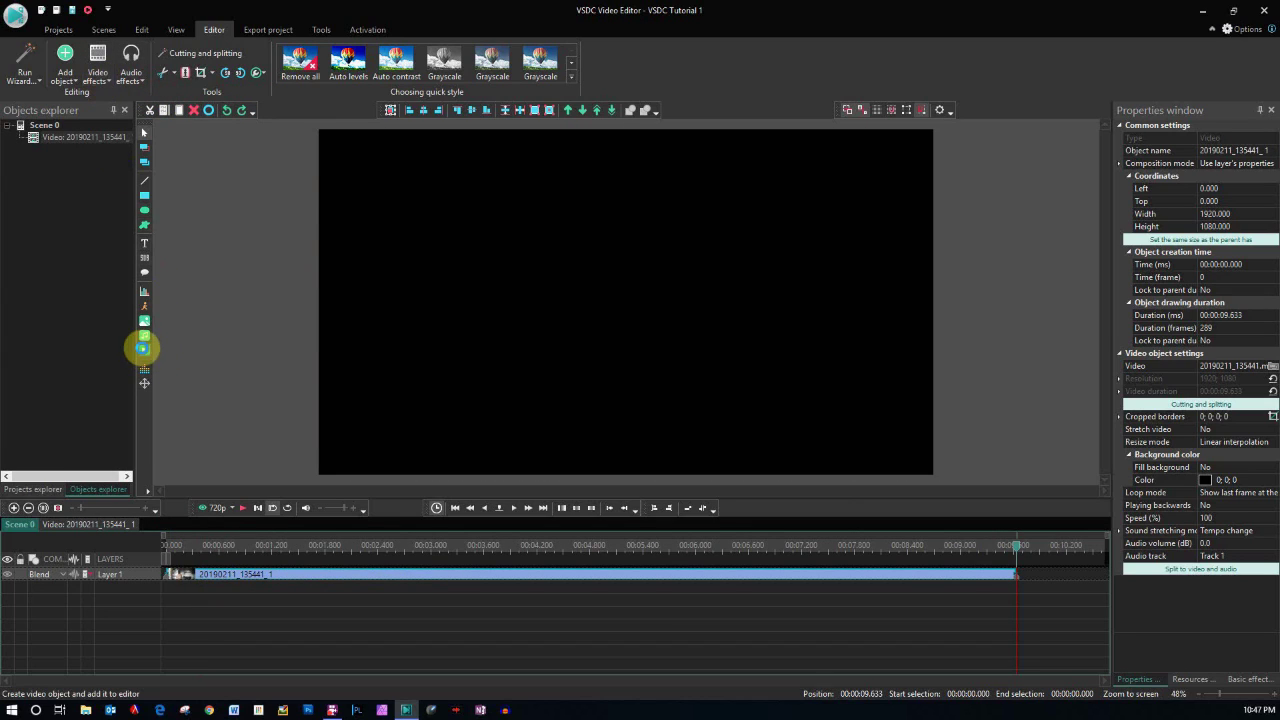
Step: Choose the Comica CVM-VM10 II review standard-quality MP4 as a new video object
left_click(143, 348)
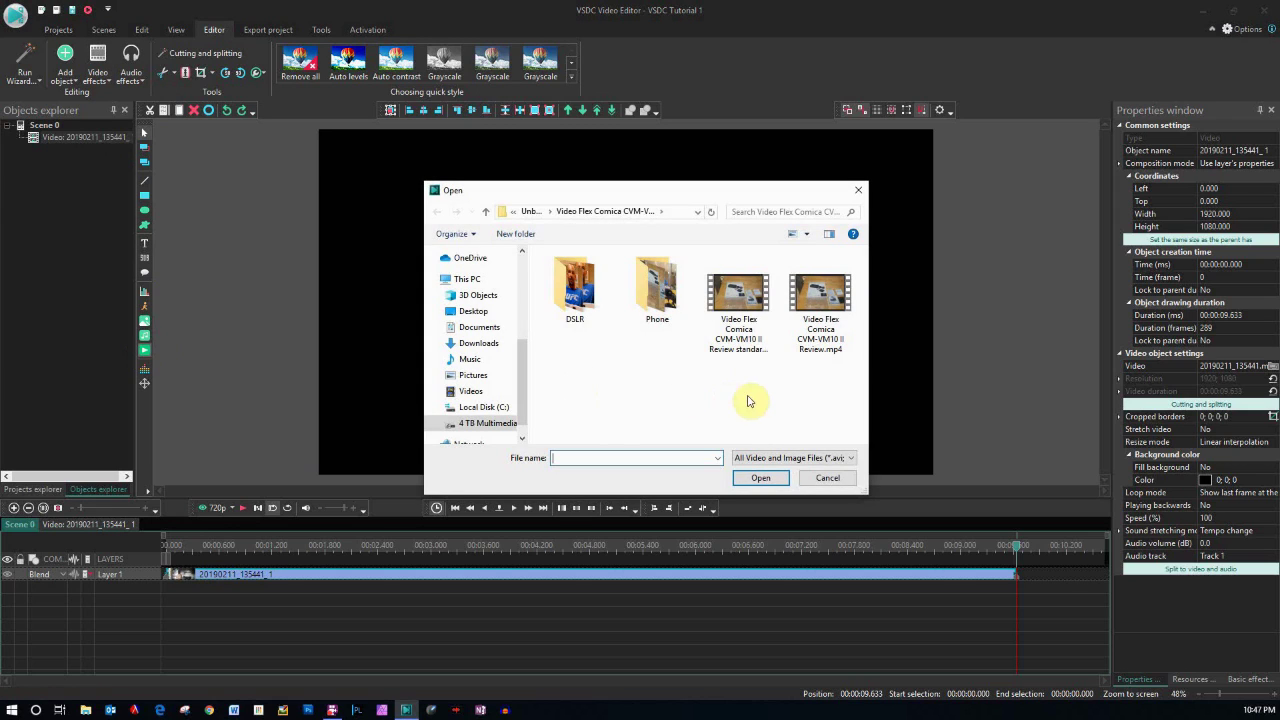
double_click(746, 301)
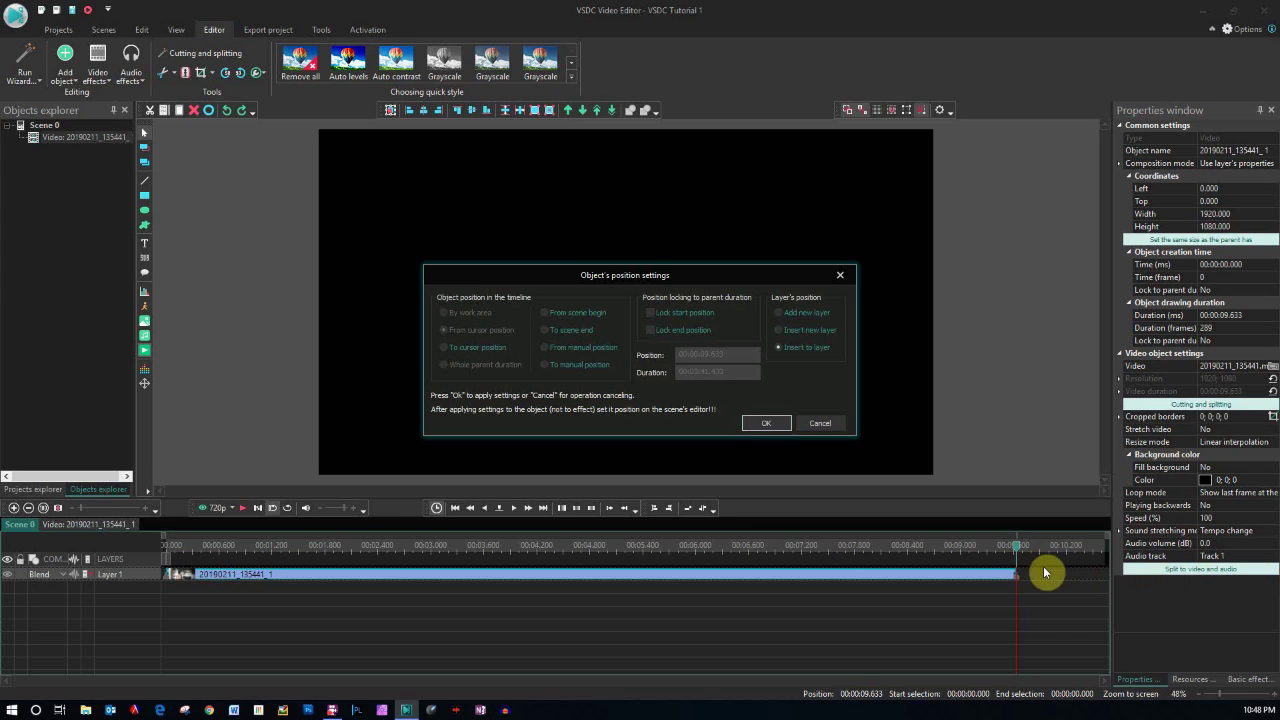
Step: Insert the Comica clip on Layer 2 starting at 00:00:06.666, overlapping the talking head, and scrub the overlap
left_click(768, 423)
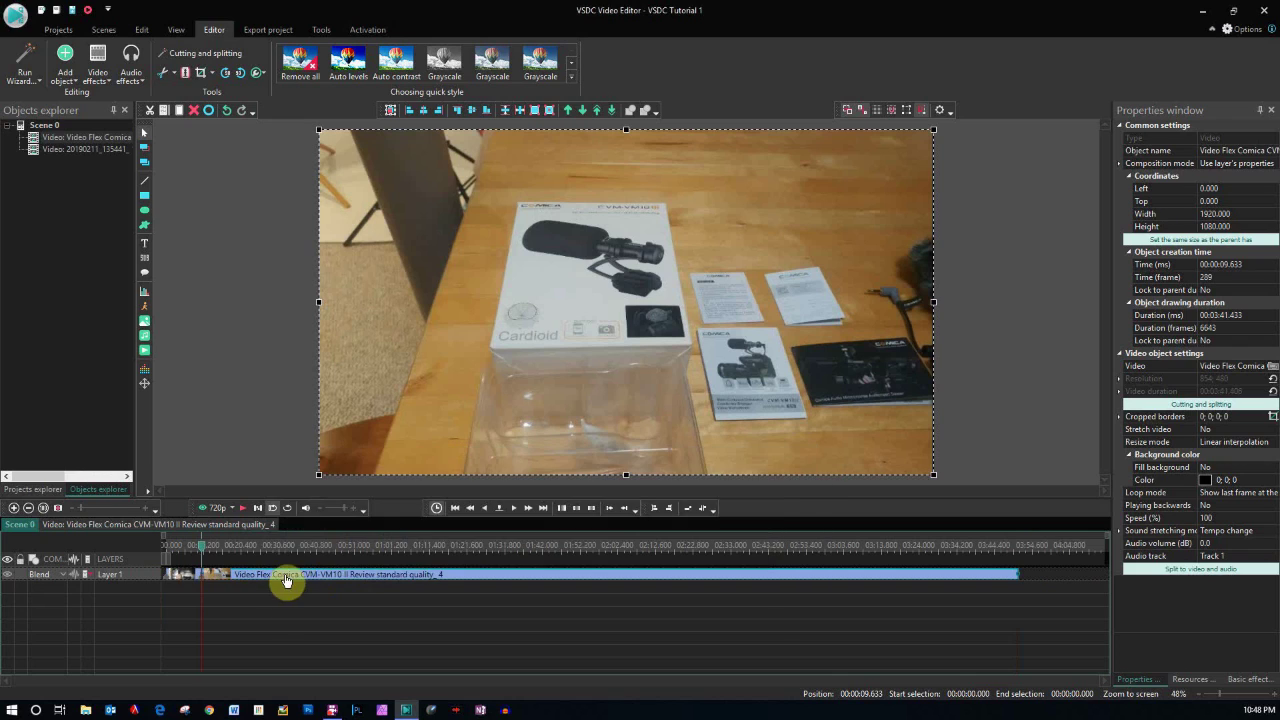
left_click_drag(287, 577, 287, 587)
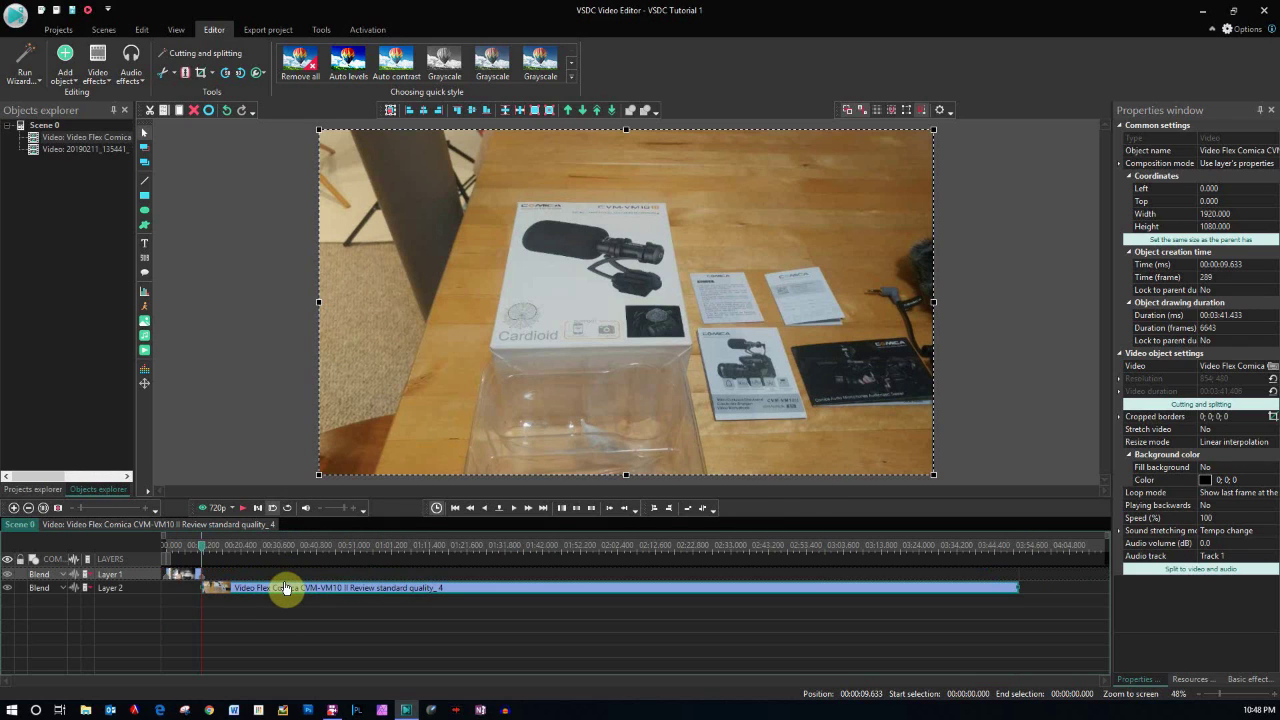
left_click(190, 548)
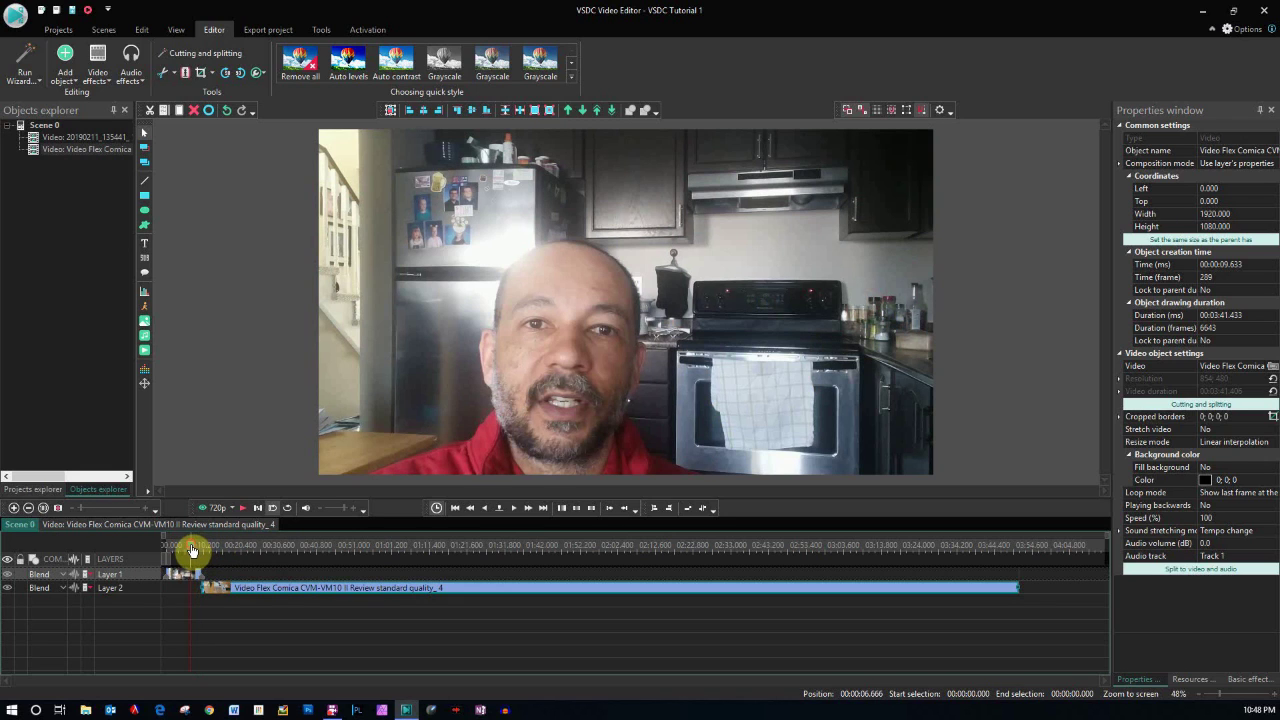
left_click_drag(287, 591, 277, 591)
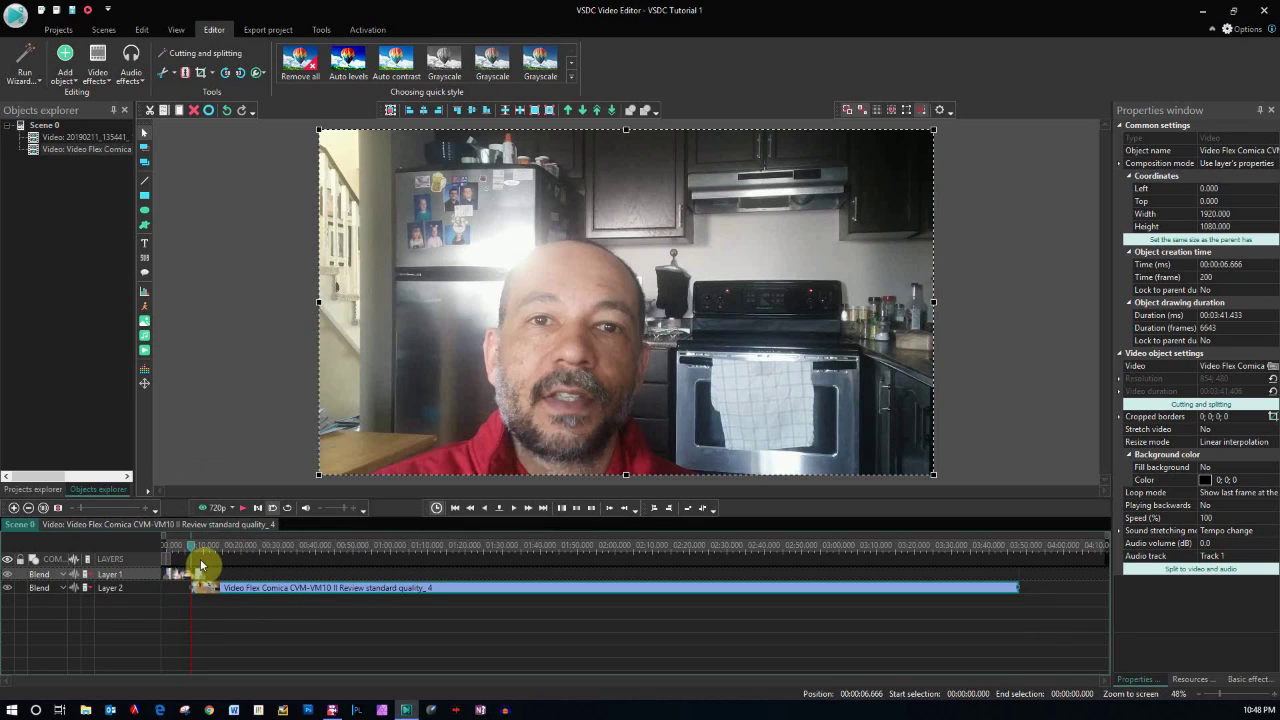
left_click_drag(195, 552, 203, 551)
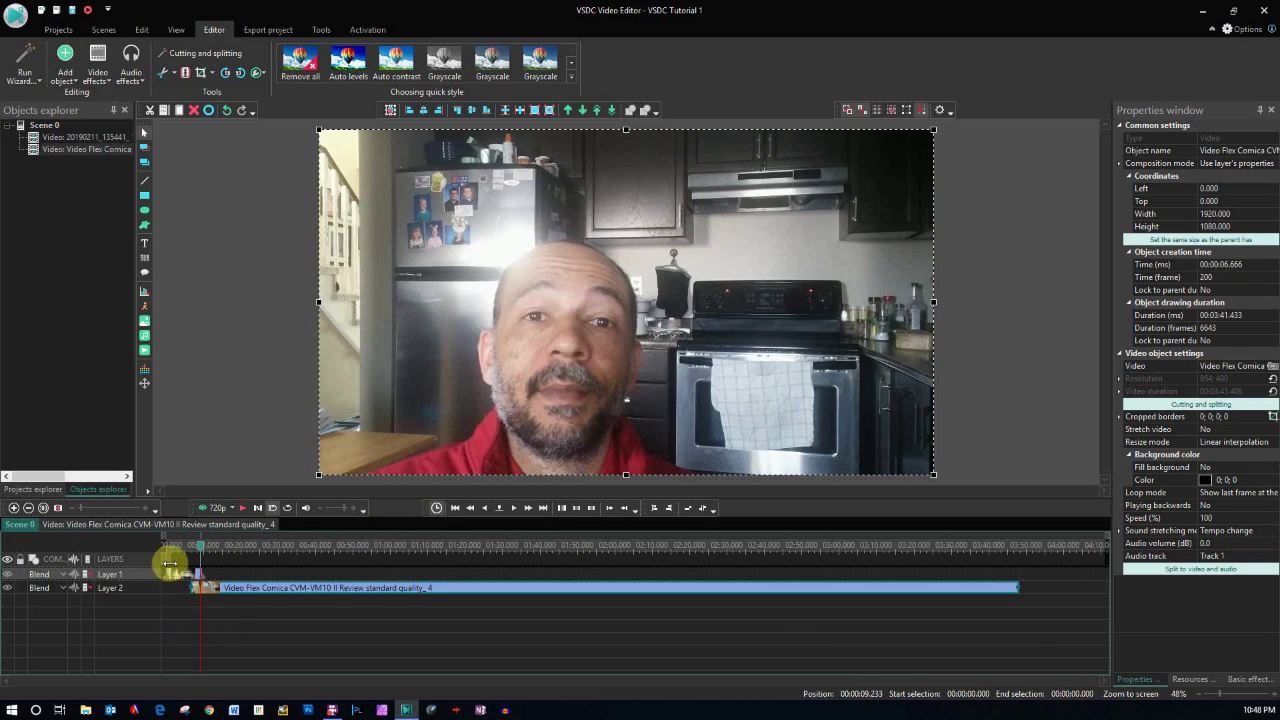
left_click(203, 551)
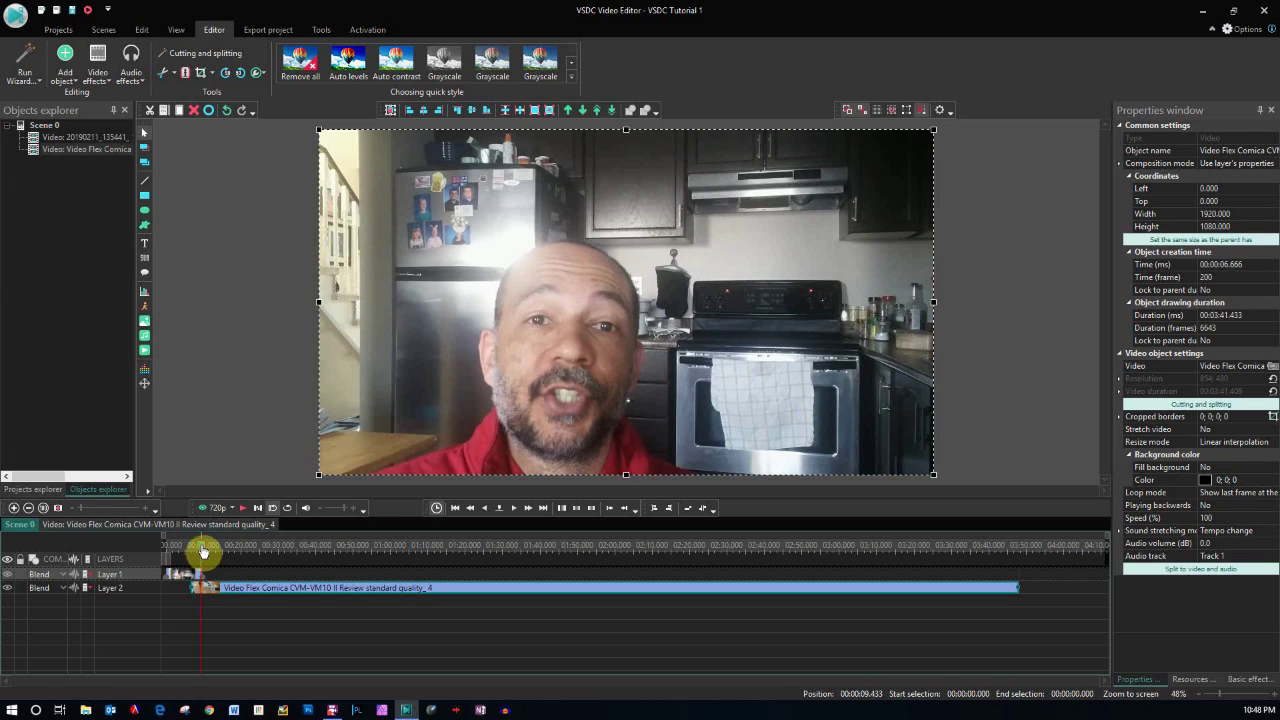
left_click_drag(205, 551, 195, 553)
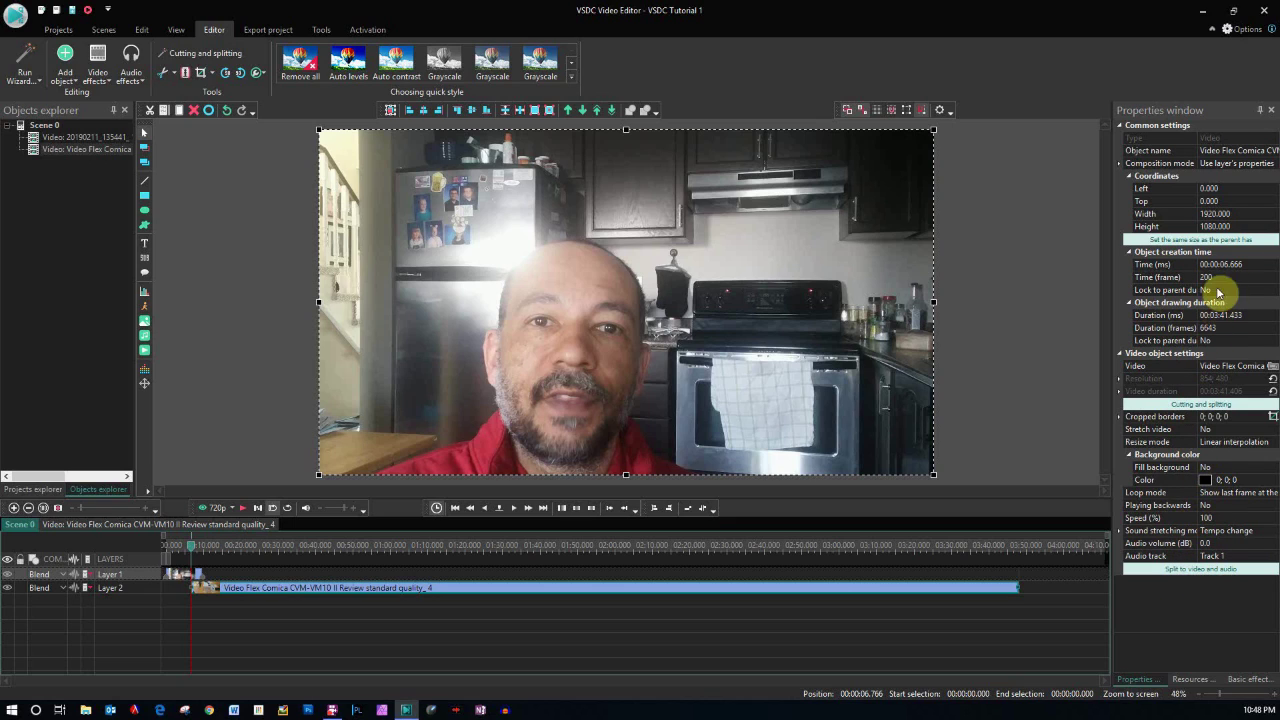
Step: Split the Comica review's audio onto Layer 3, then jump to the talking-head clip's end
left_click(1239, 264)
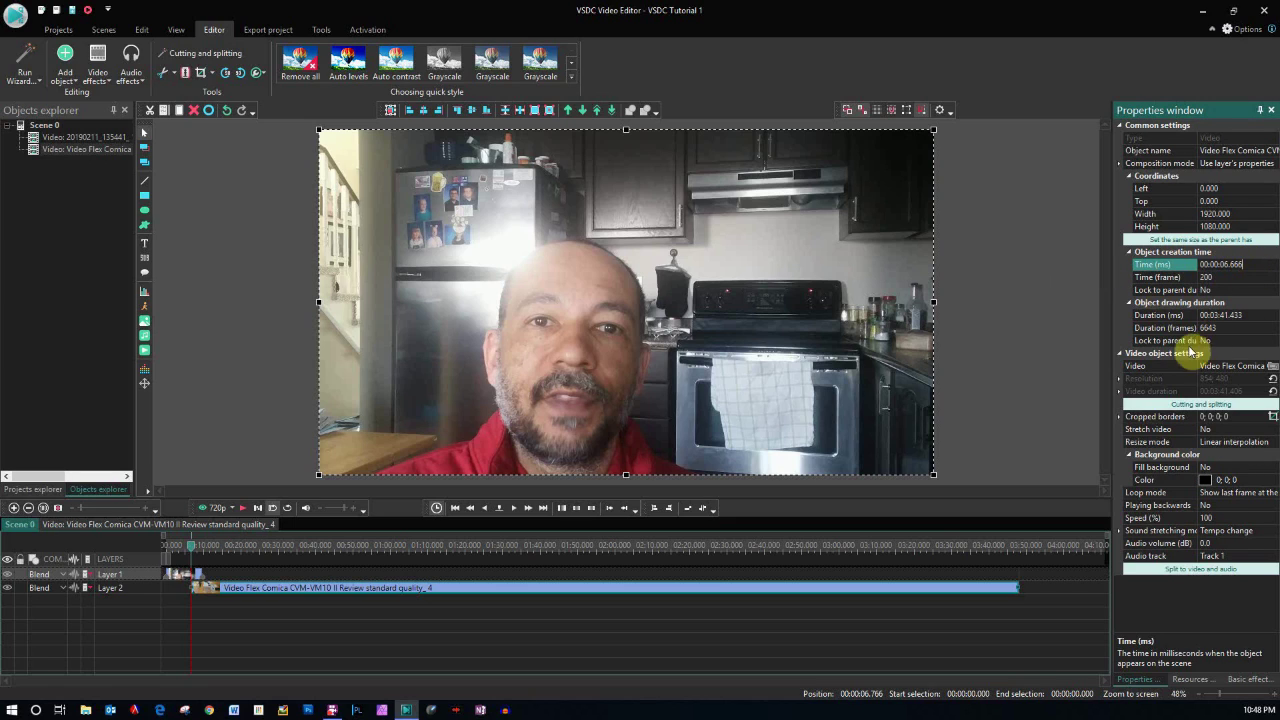
left_click(1195, 570)
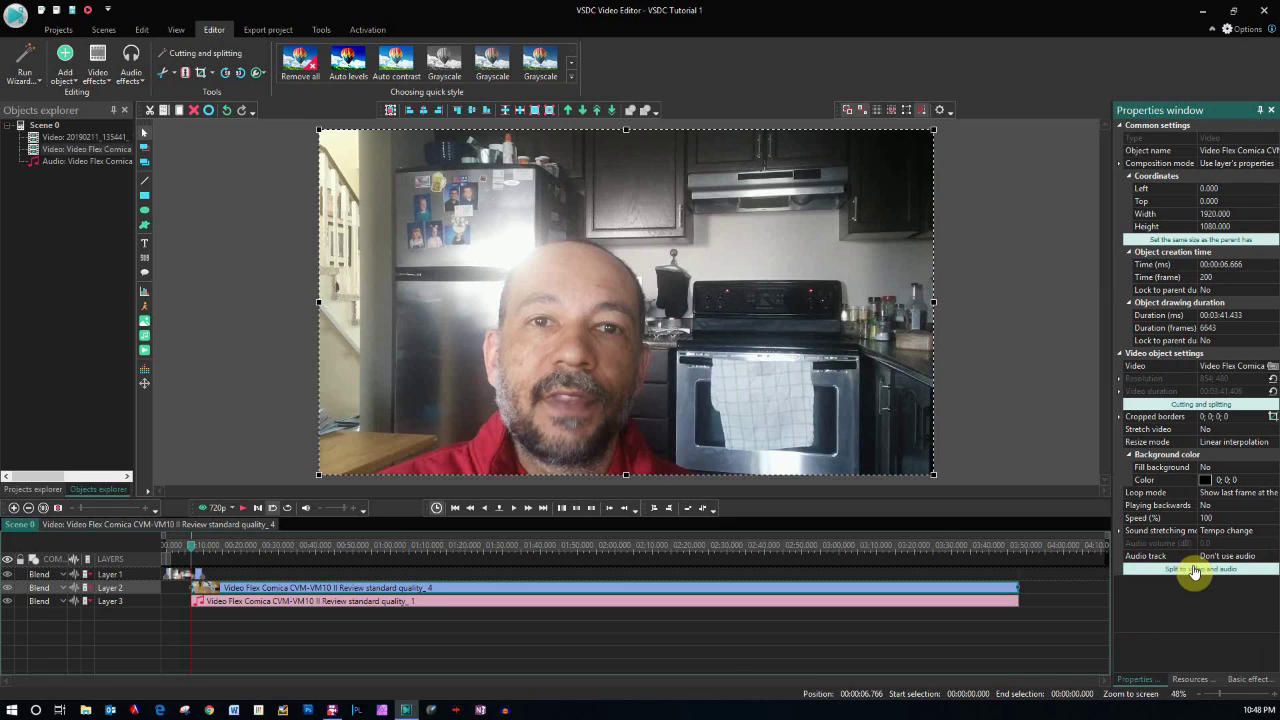
left_click(197, 577)
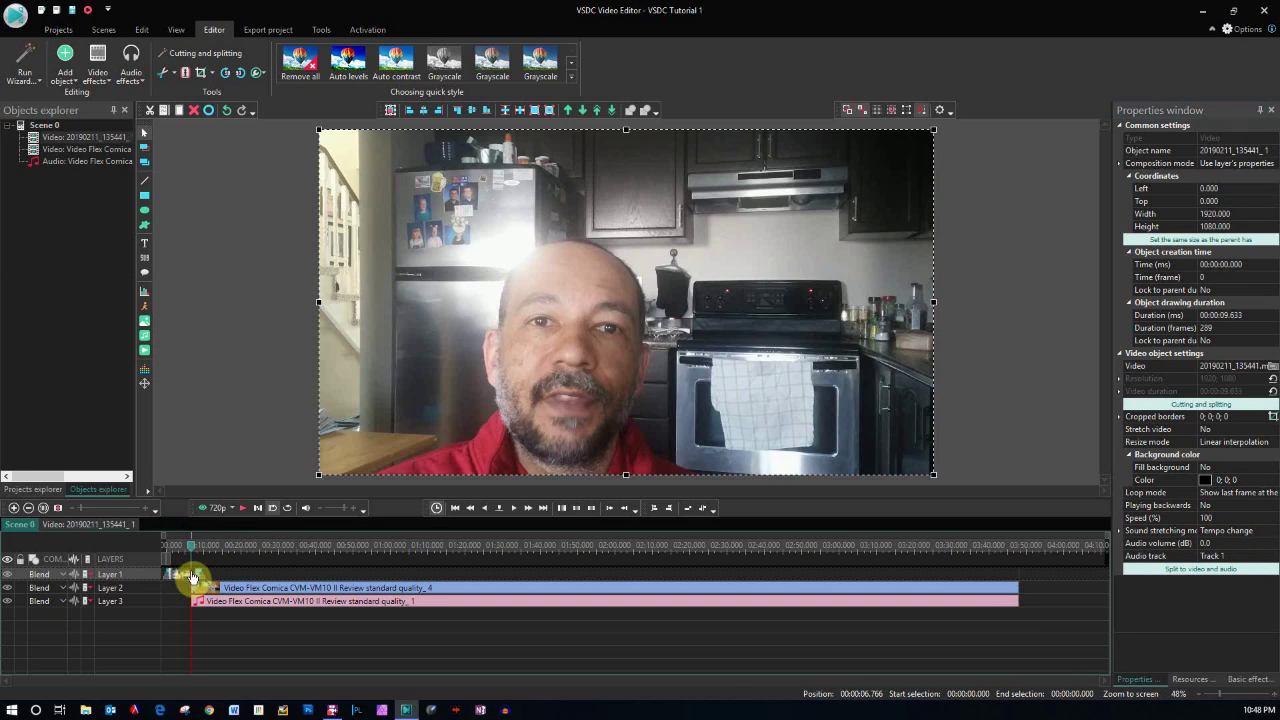
left_click(546, 509)
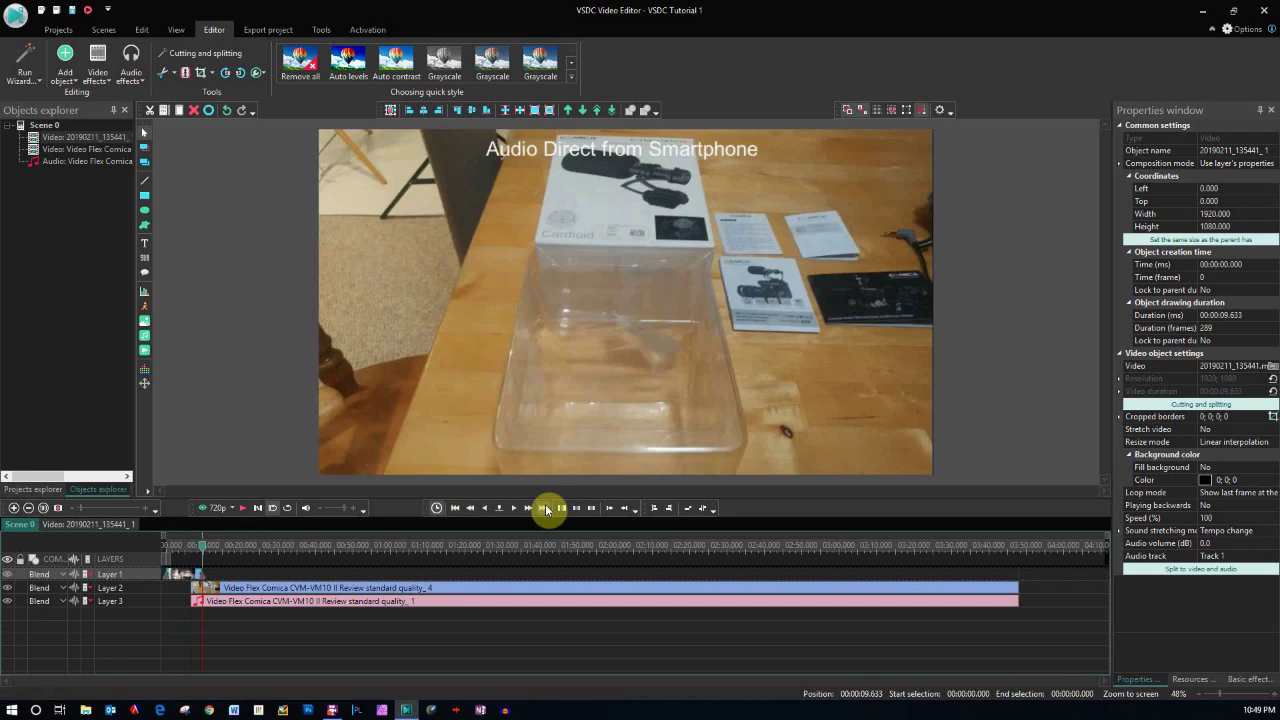
Step: Trim the start of the Layer 3 Comica audio clip to 00:00:09.633
left_click(215, 607)
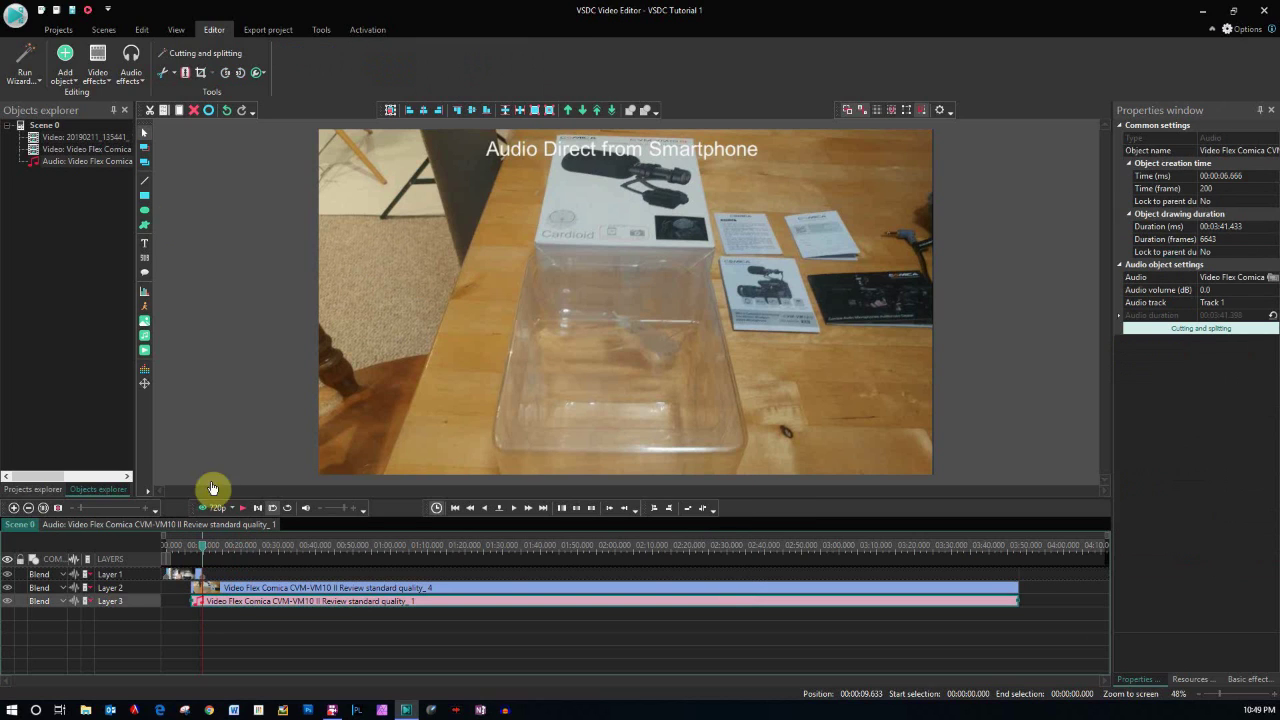
left_click(174, 72)
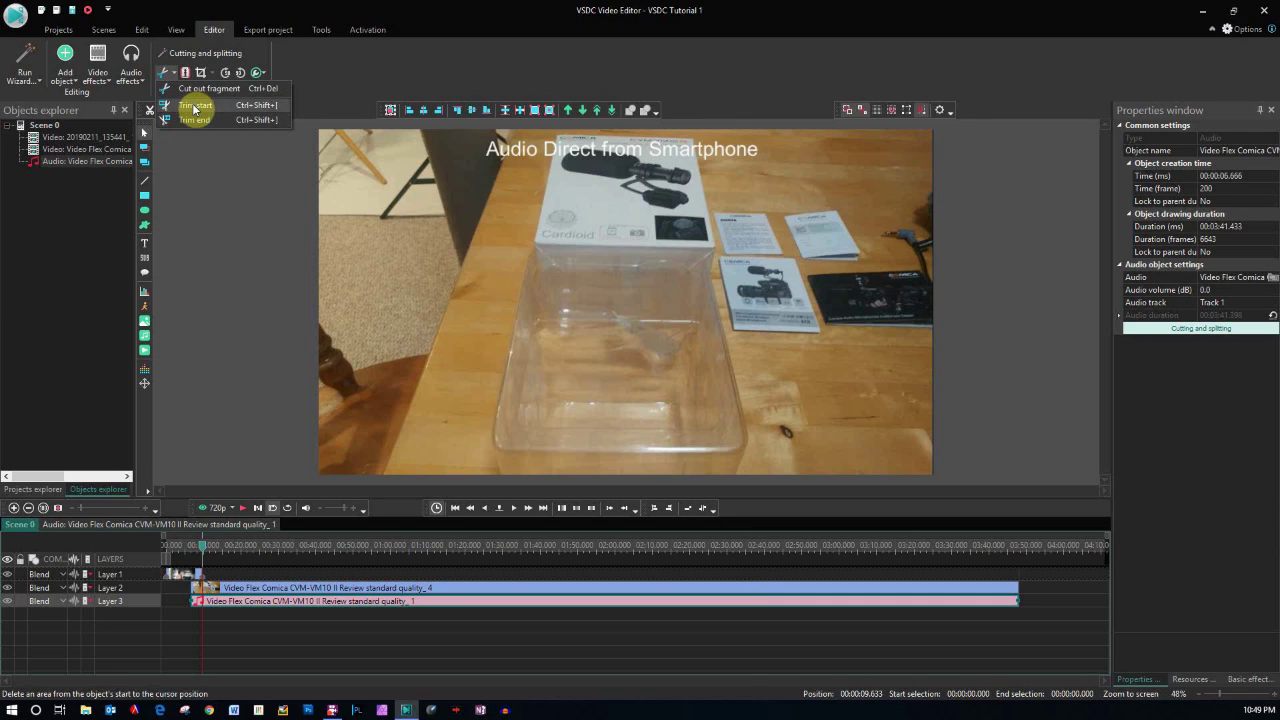
left_click(194, 107)
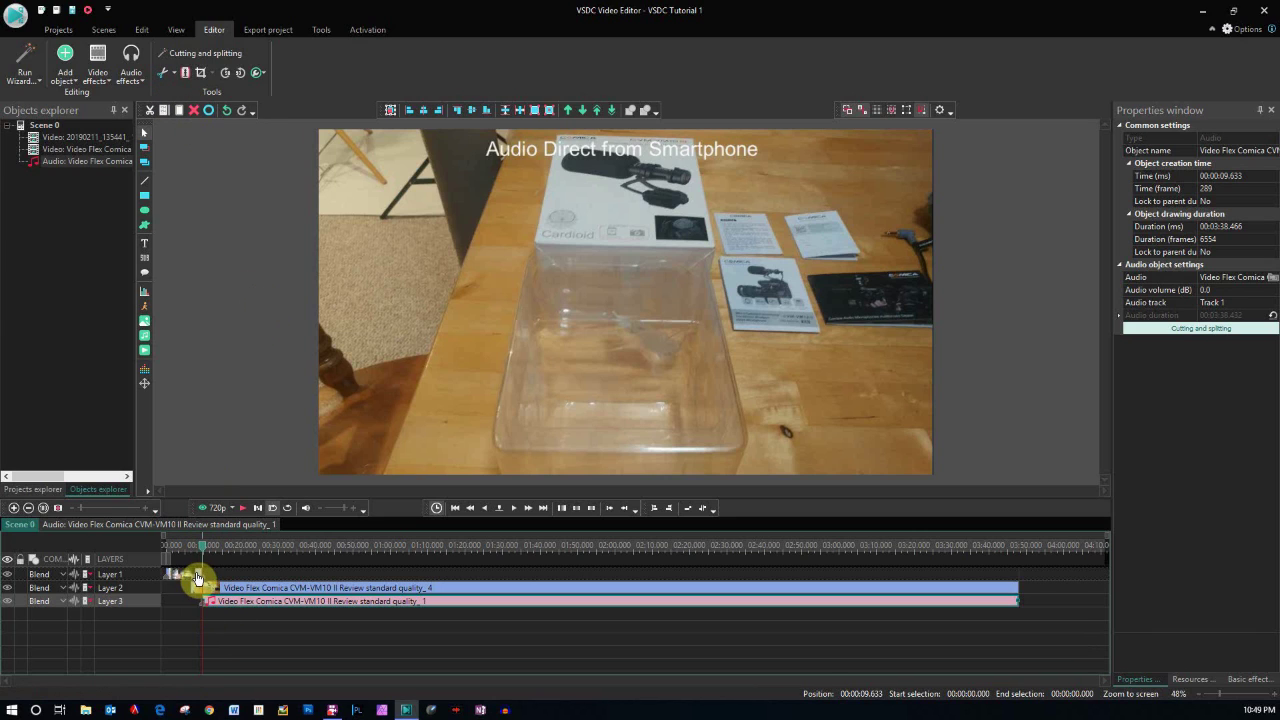
left_click_drag(200, 552, 191, 553)
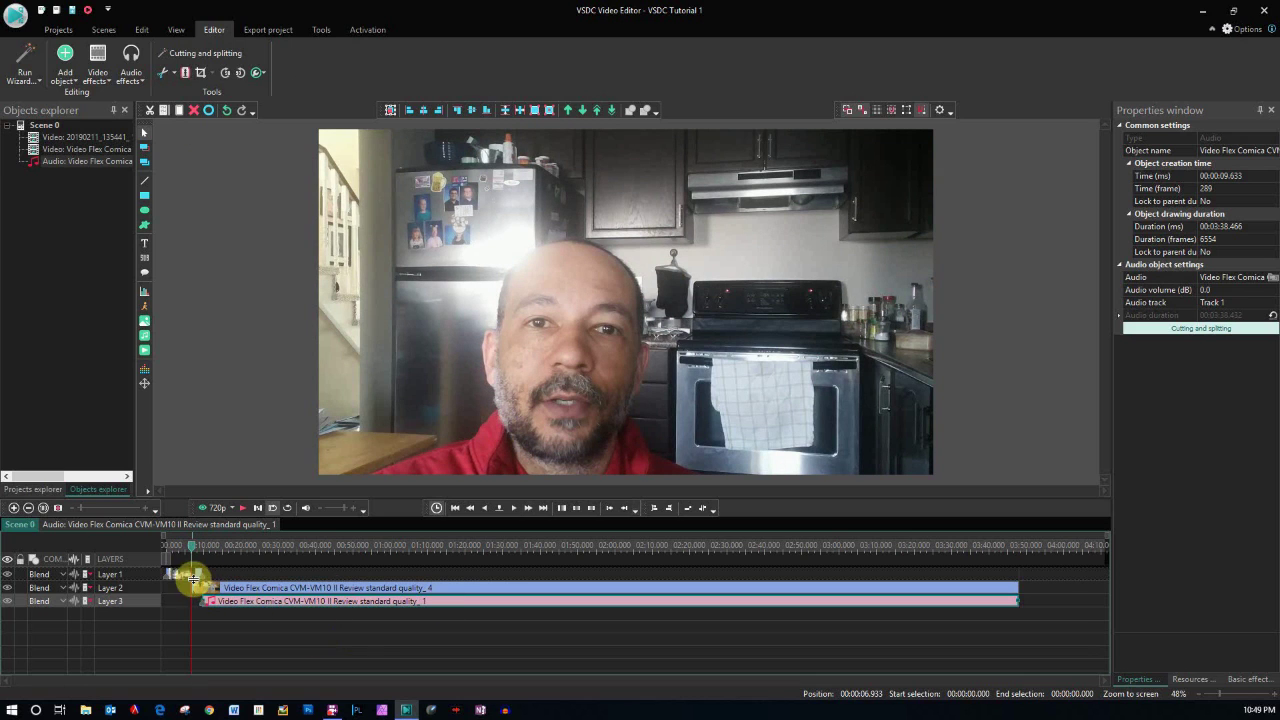
Step: Add a 1-second Transparency Fade out at the end of the Layer 1 talking-head clip
left_click(182, 578)
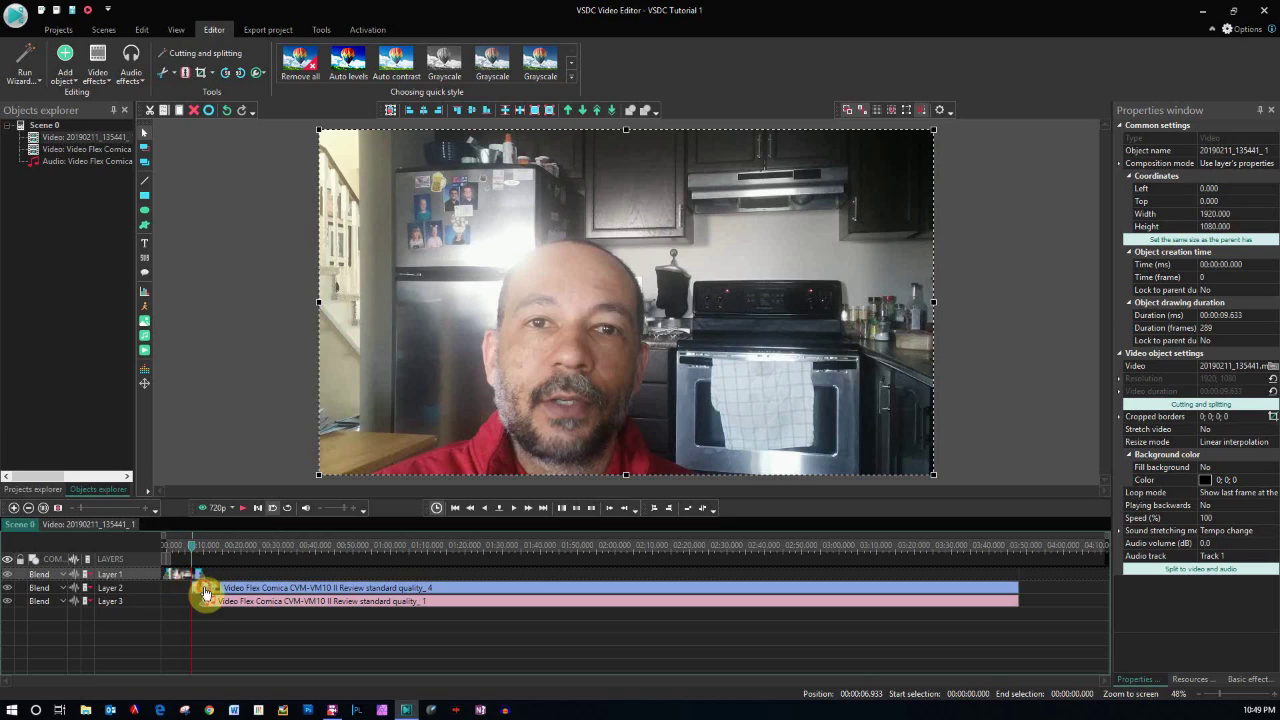
left_click(205, 592)
left_click(458, 510)
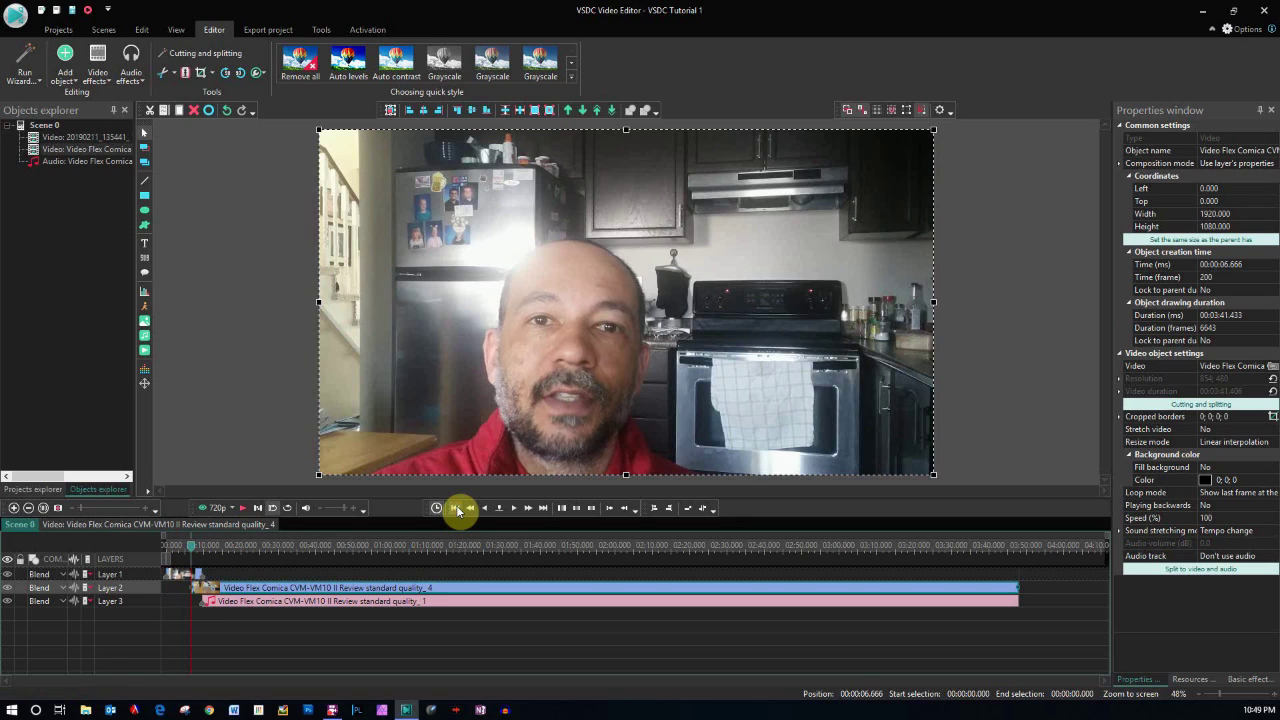
left_click(180, 578)
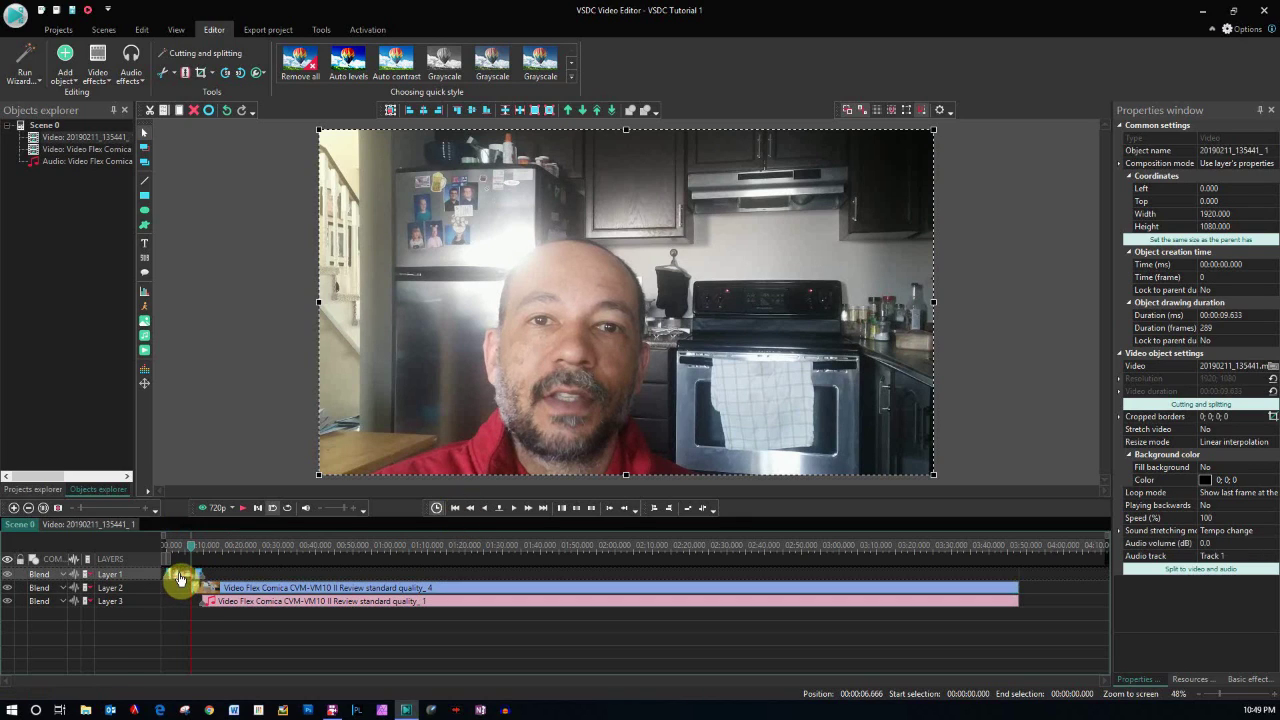
left_click(105, 85)
mouse_move(132, 173)
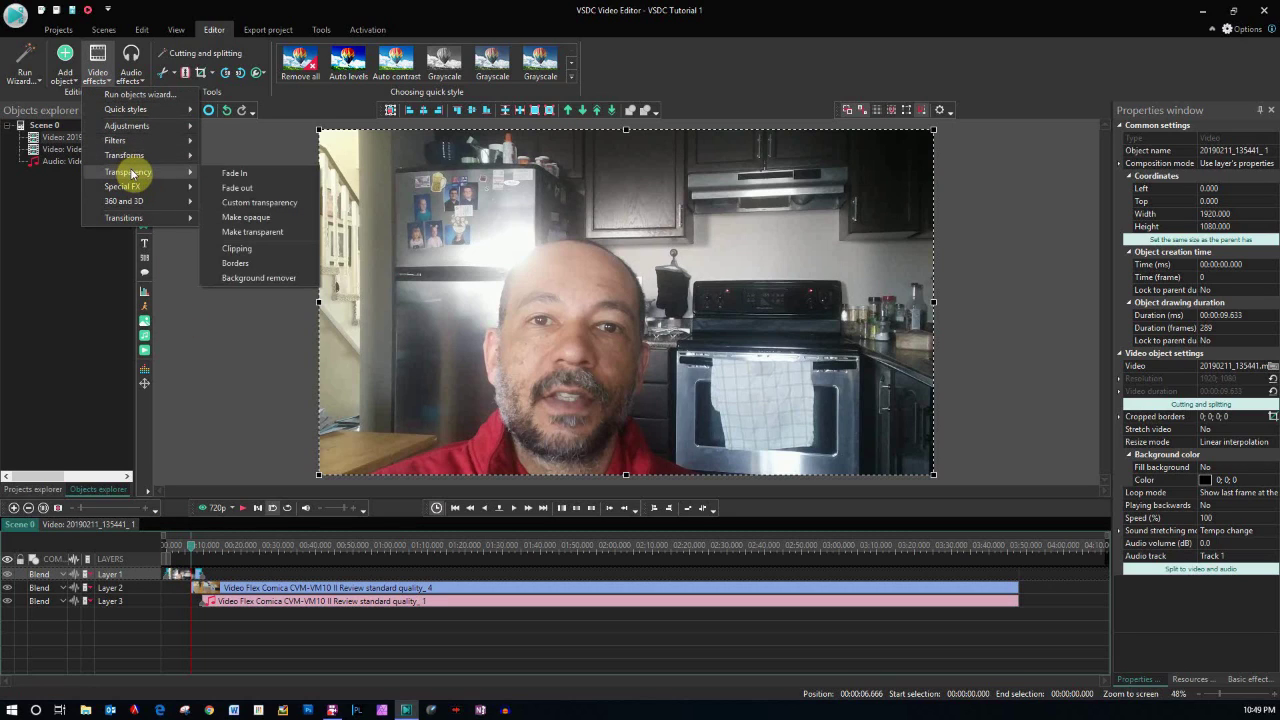
left_click(256, 193)
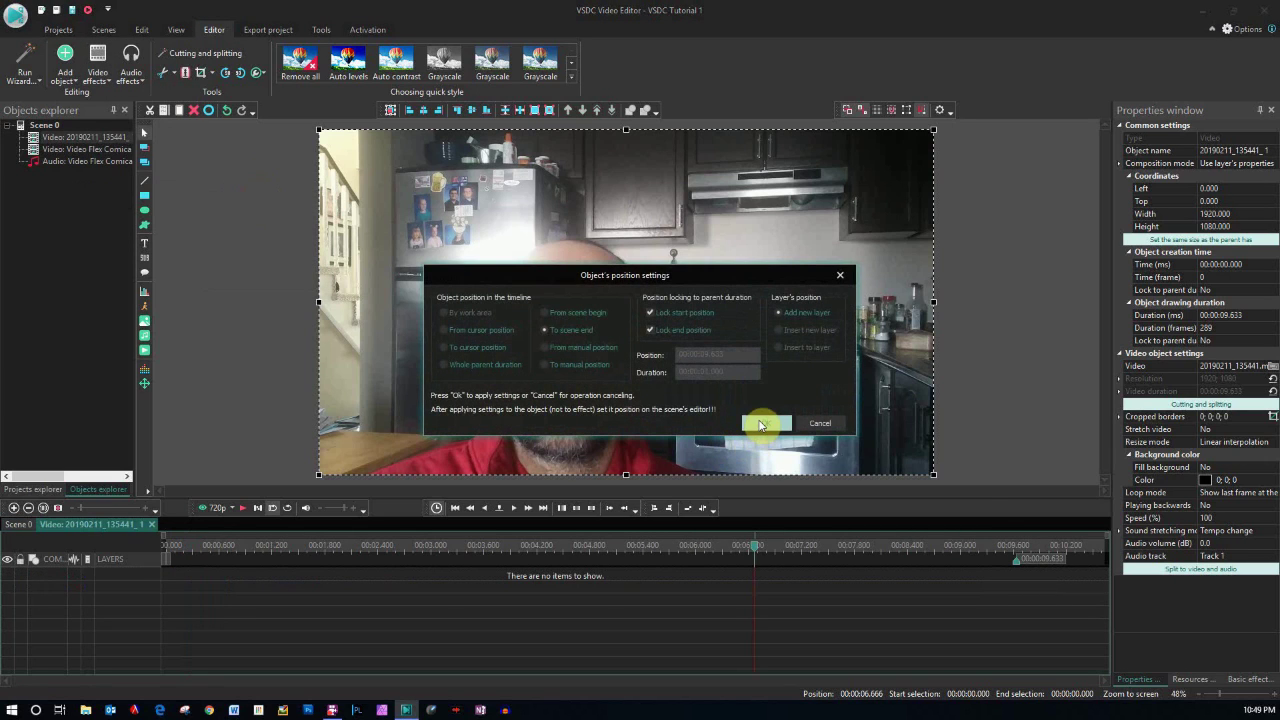
left_click(760, 424)
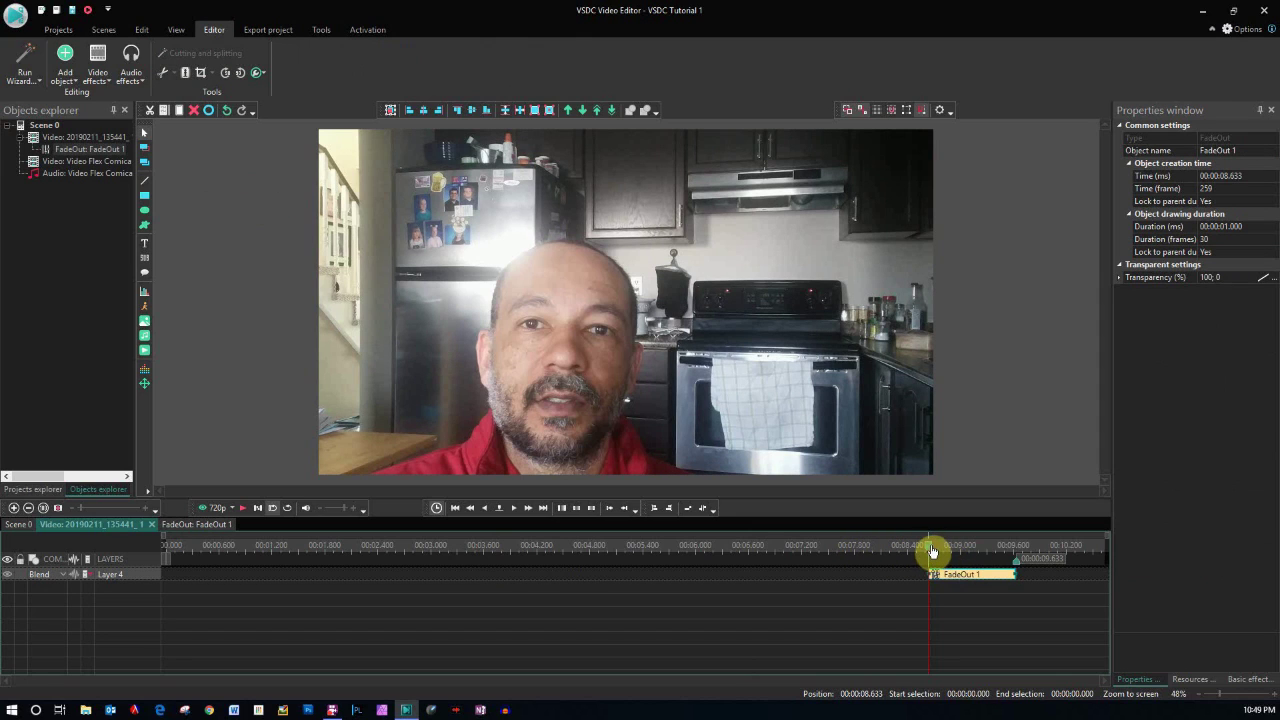
Step: Check the FadeOut effect, return to Scene 0, and play the transition from 5.833 s
left_click_drag(941, 551, 978, 552)
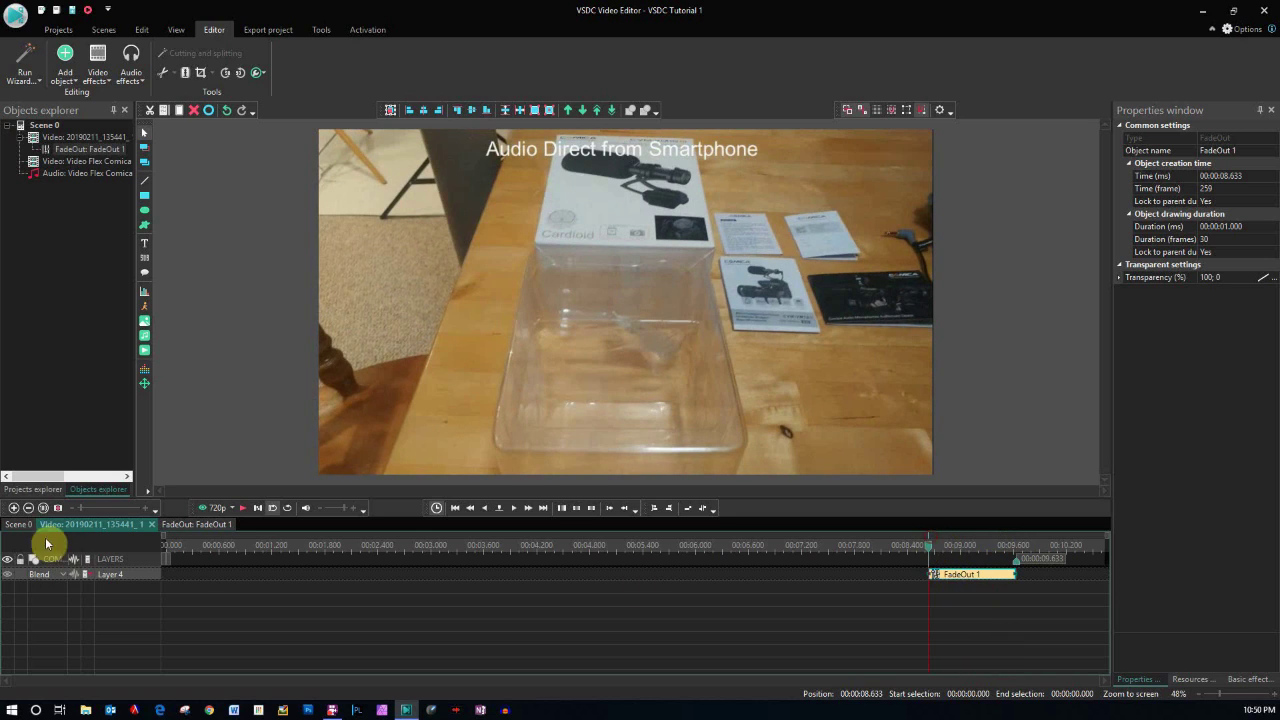
left_click(17, 524)
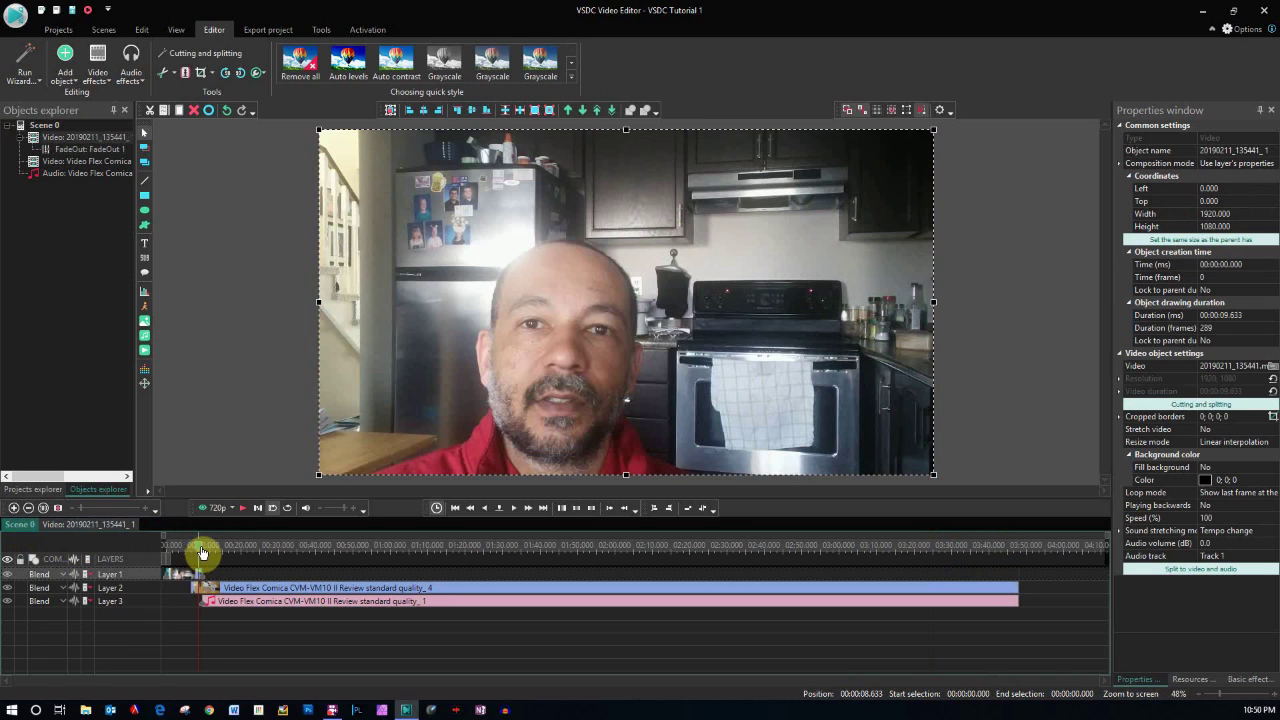
left_click(189, 553)
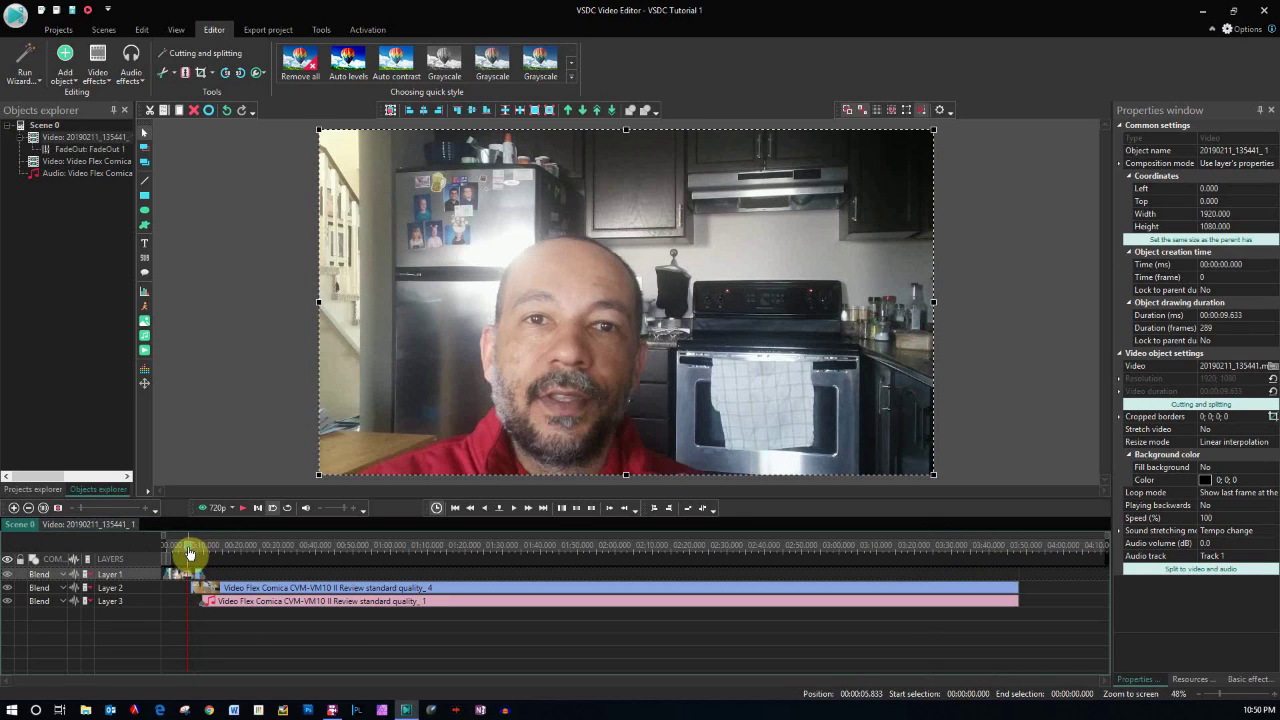
left_click(242, 512)
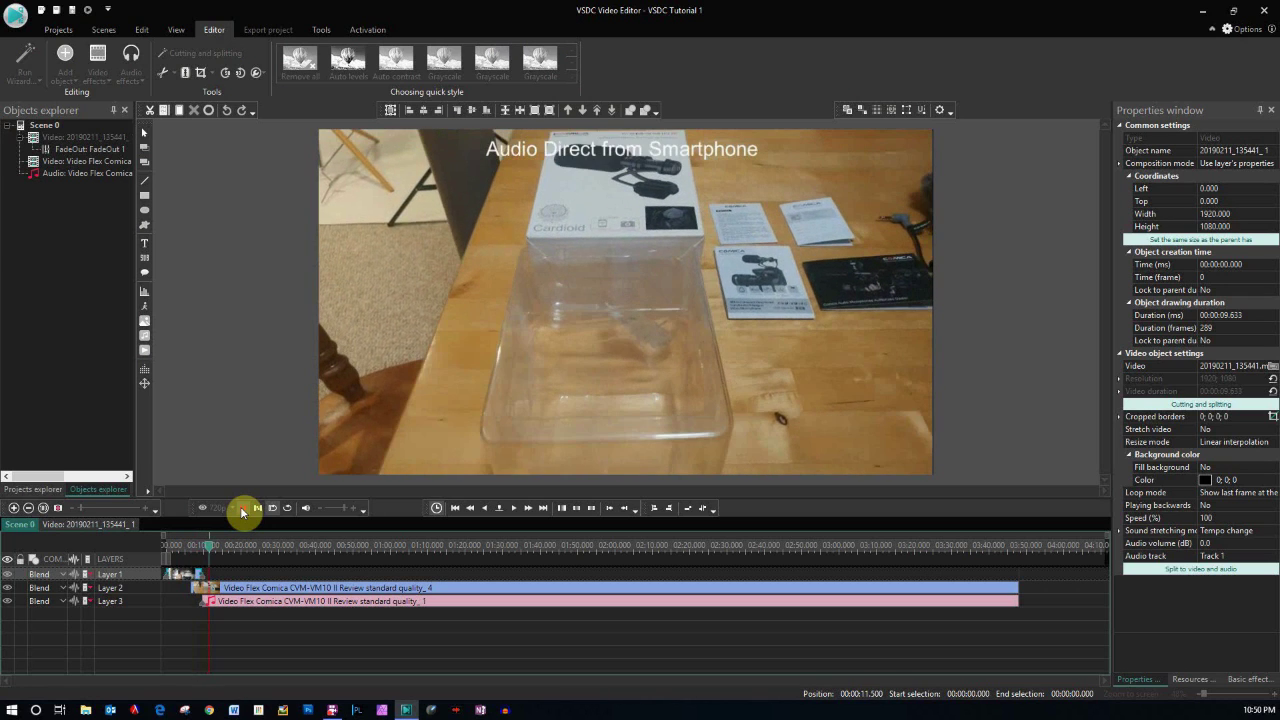
left_click(242, 510)
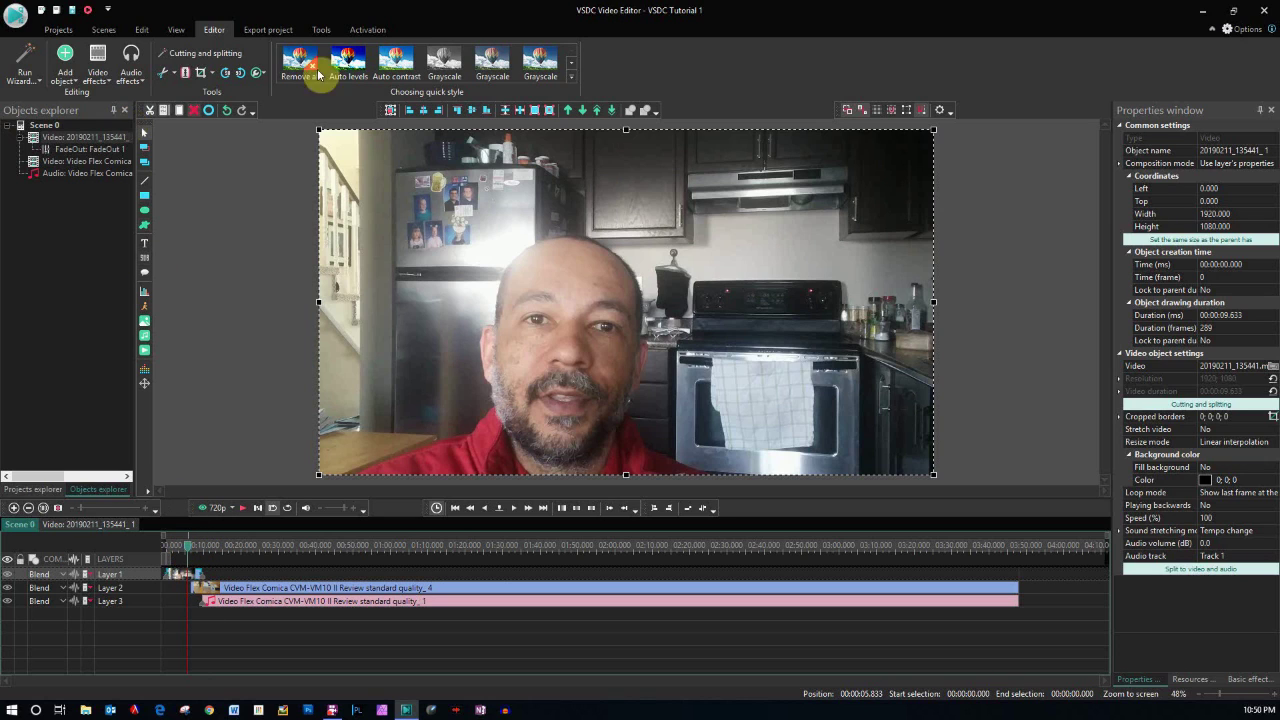
Step: Show the 720p (HD) H.264/AAC MP4 export settings, keeping the output name VSDC Tutorial 1
left_click(270, 29)
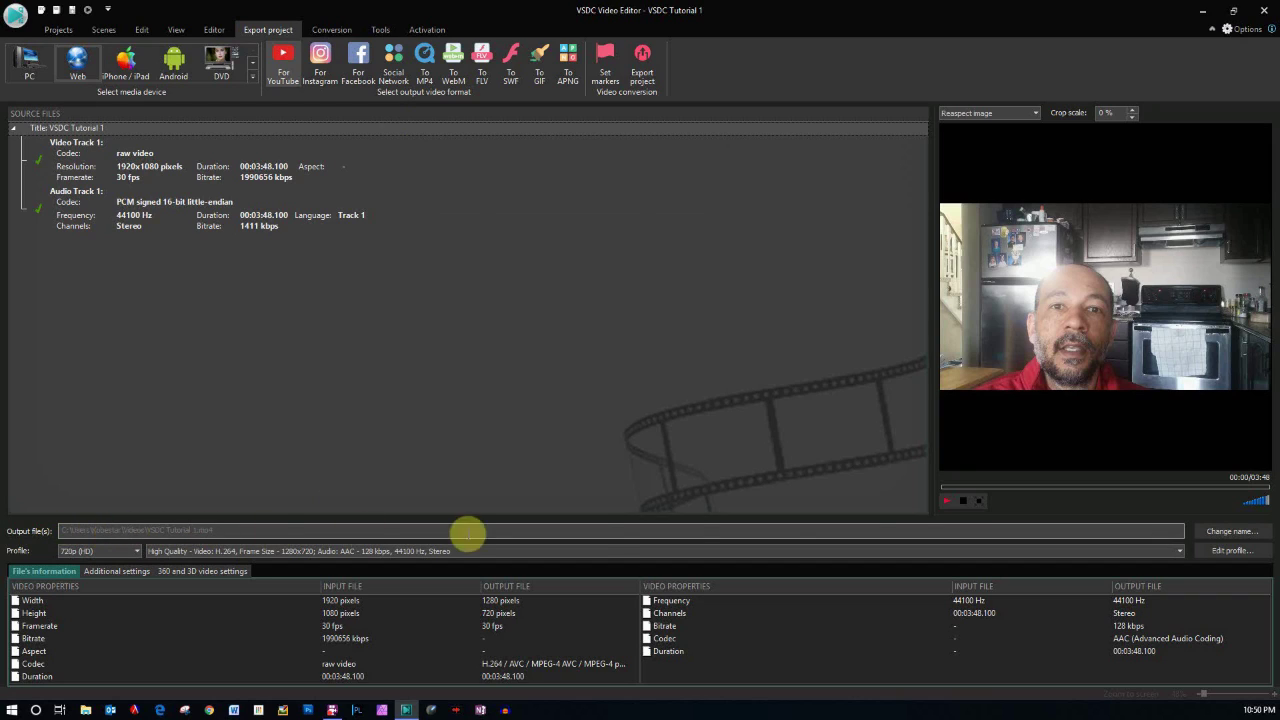
left_click(1230, 535)
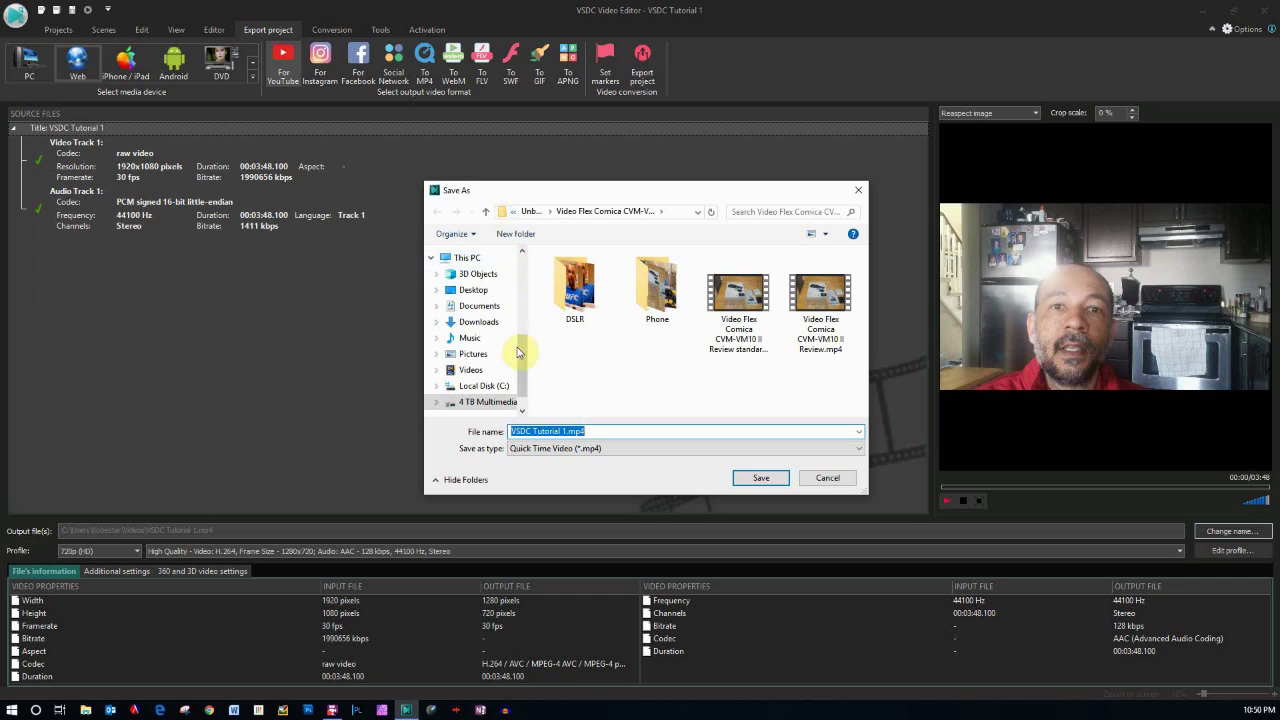
left_click_drag(523, 363, 516, 395)
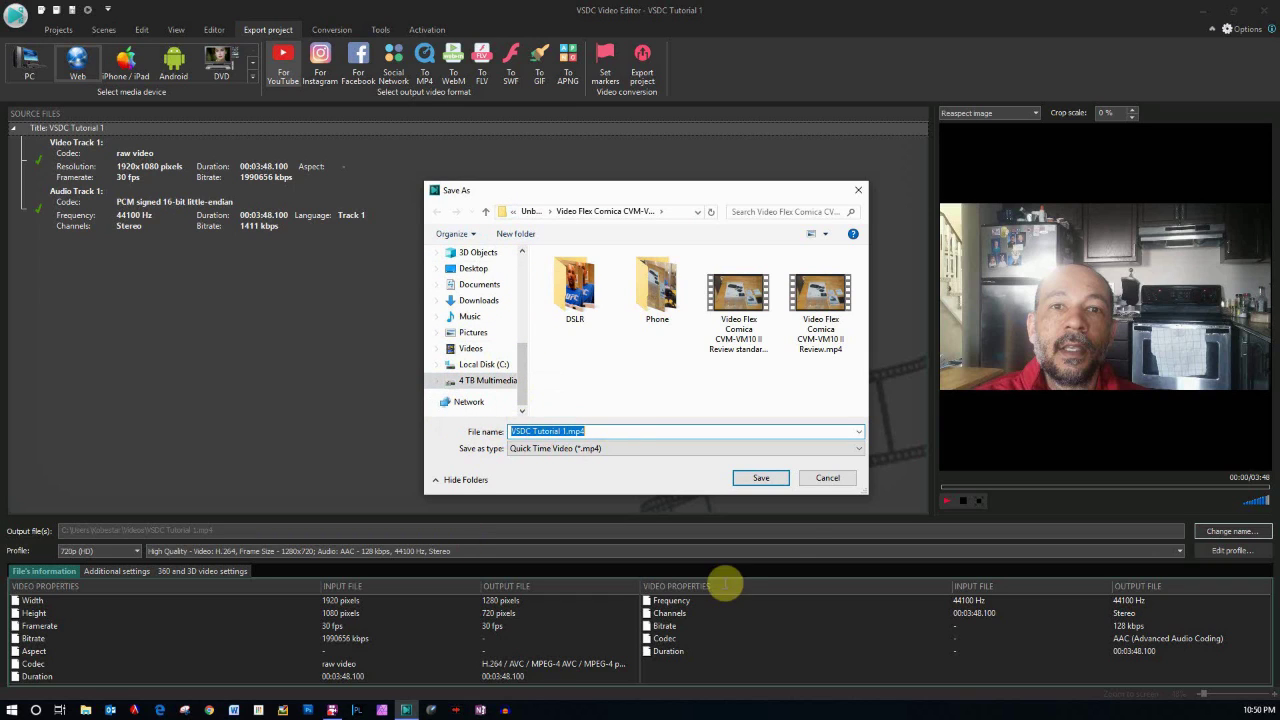
left_click(826, 479)
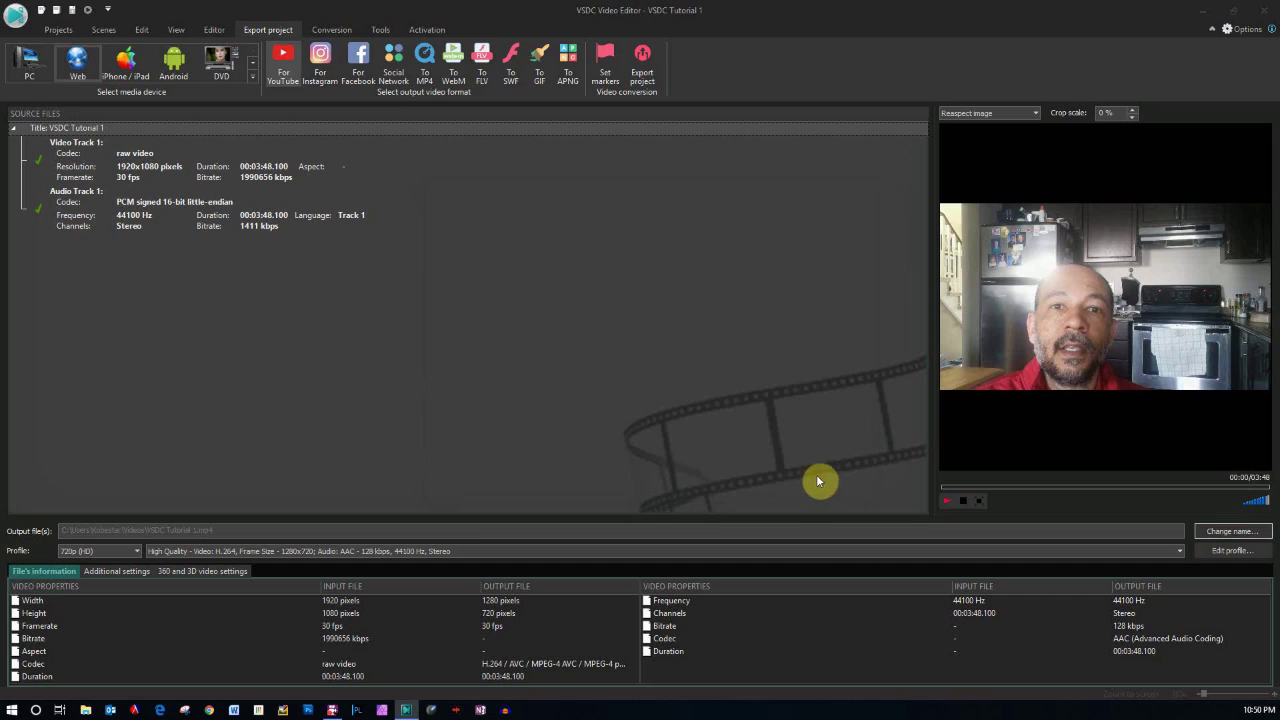